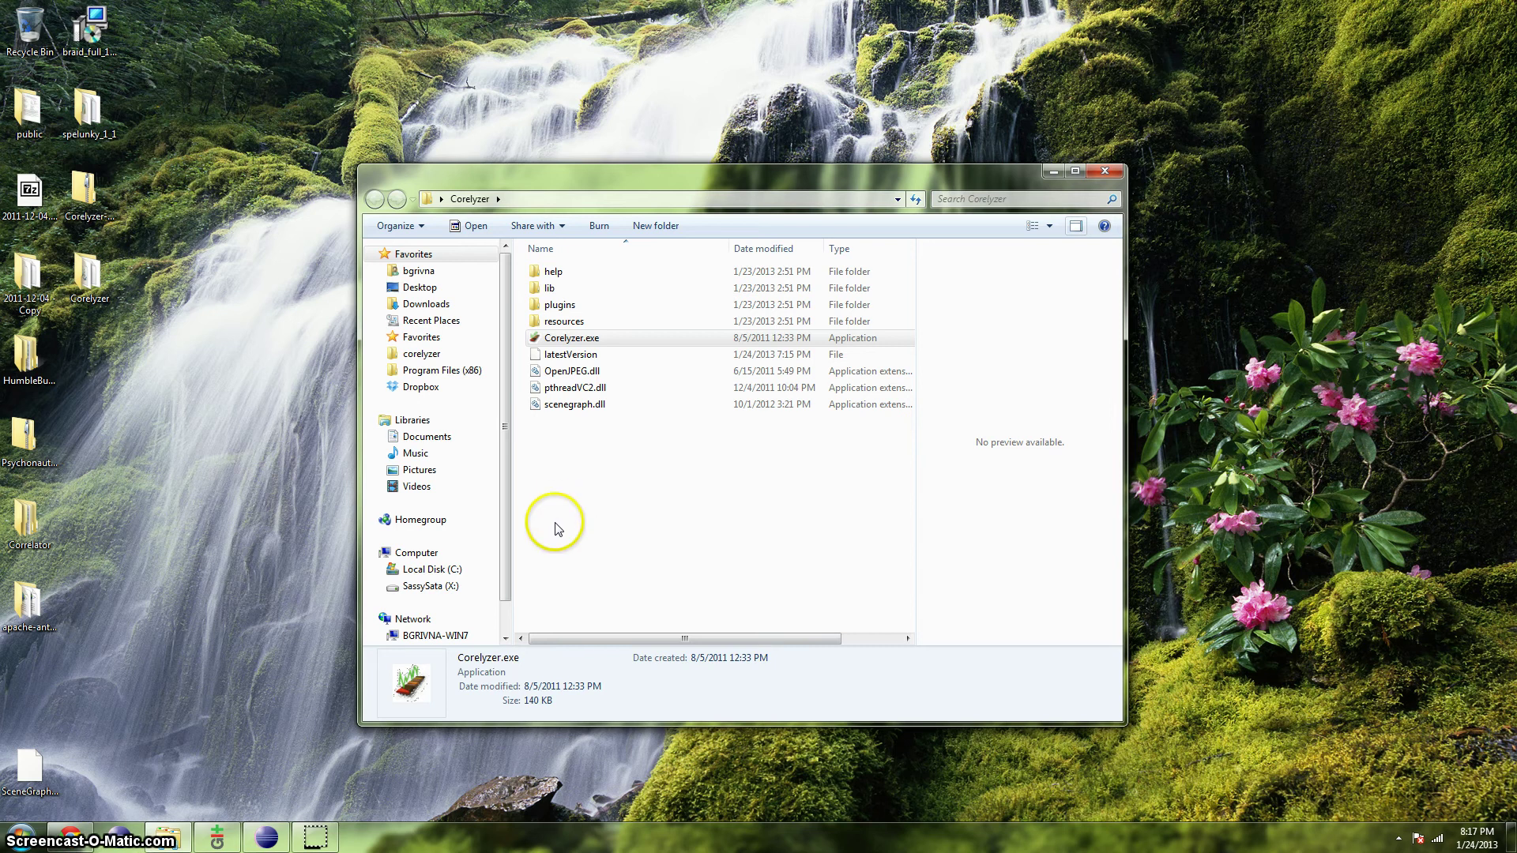
# Select Corelyzer.exe in the Corelyzer program folder.
pyautogui.click(536, 339)
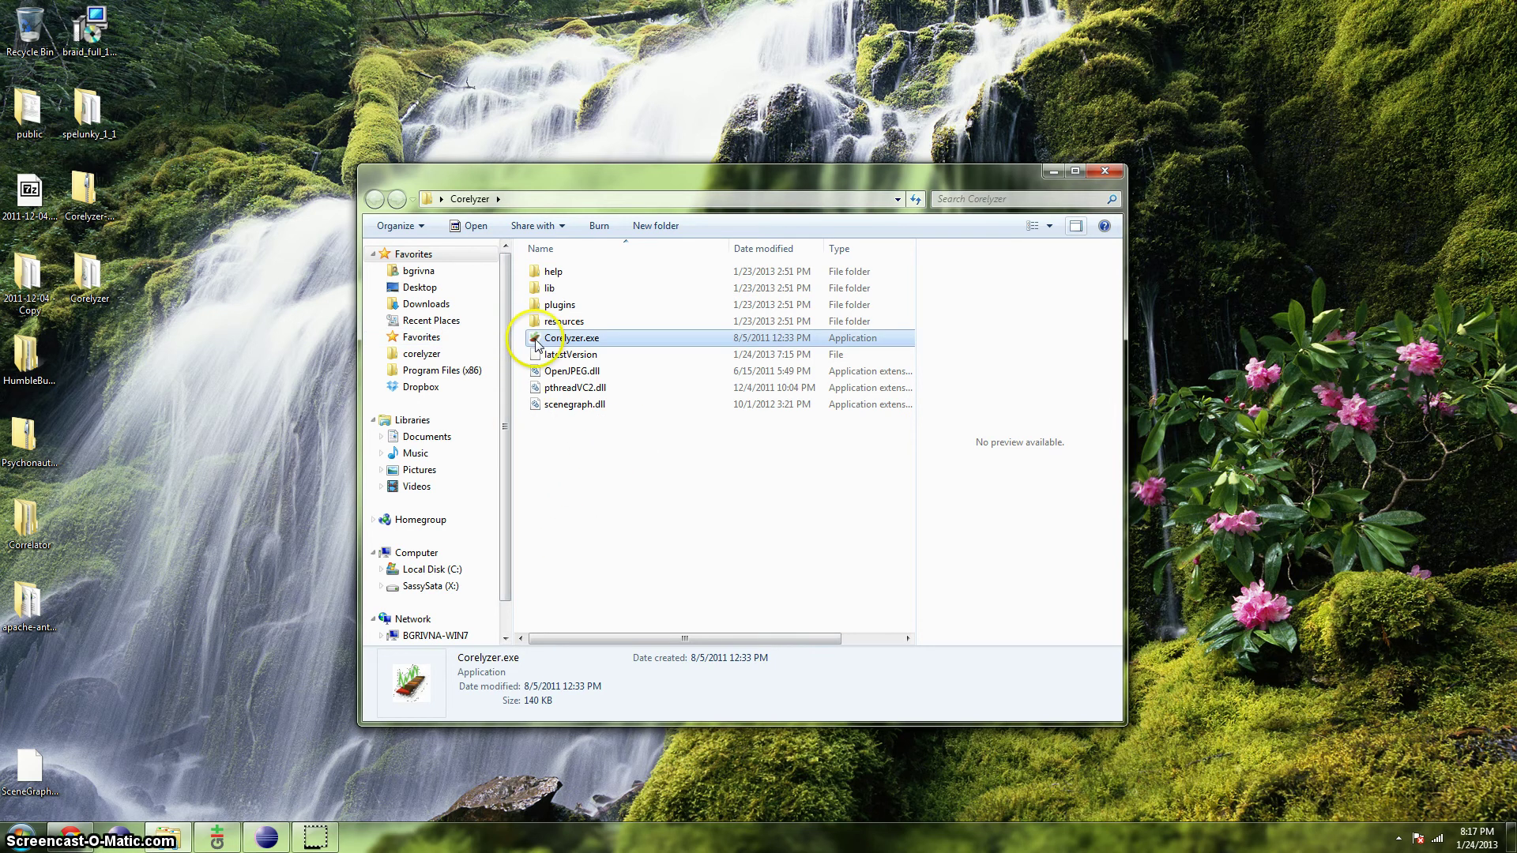
# Launch Corelyzer and show the Display tab of the first-run Preferences dialog.
pyautogui.doubleClick(535, 339)
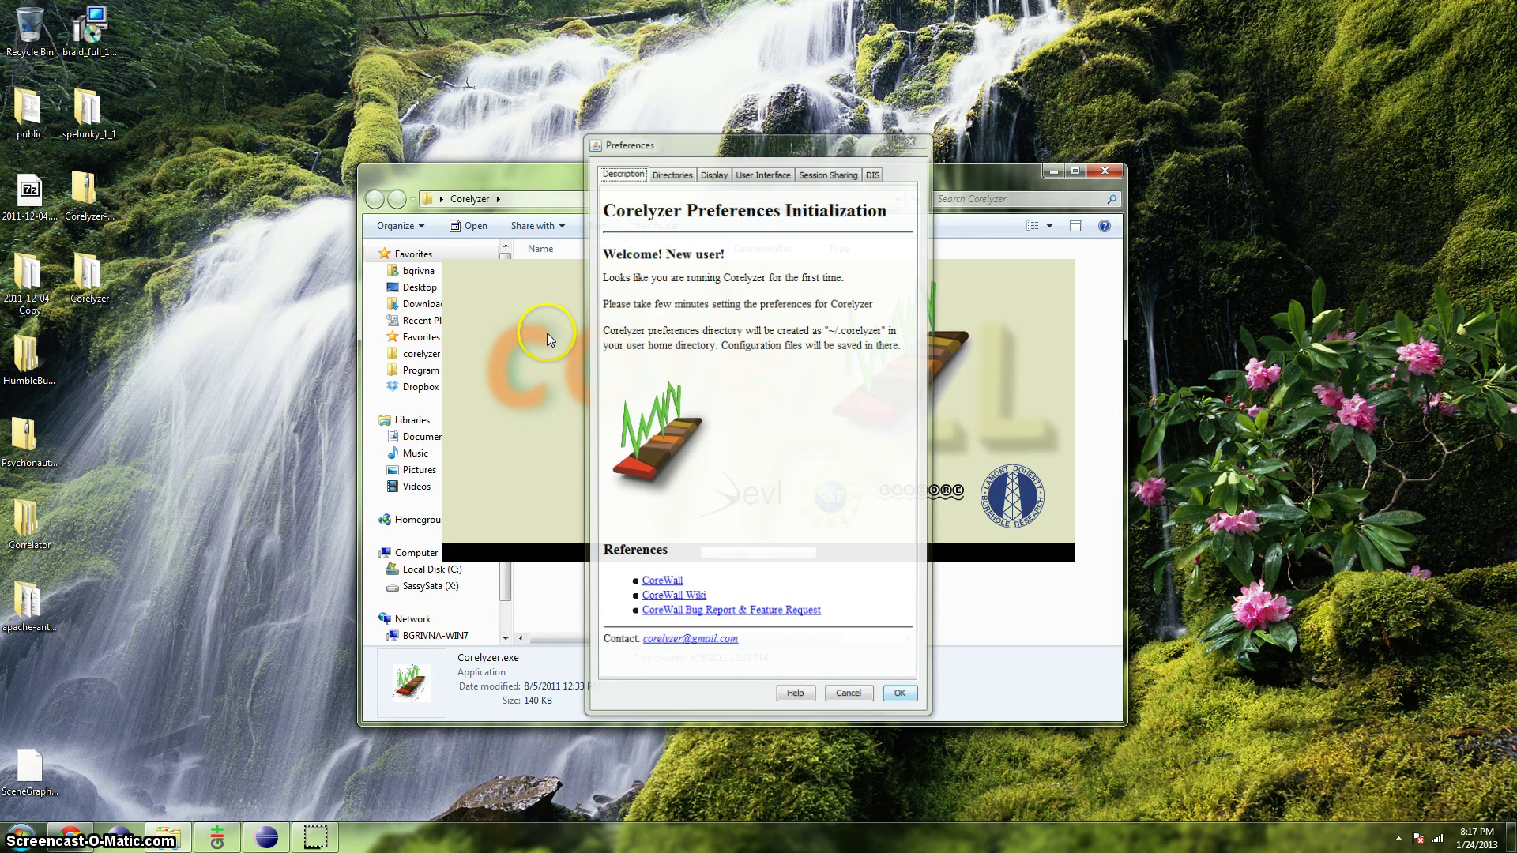
pyautogui.click(789, 140)
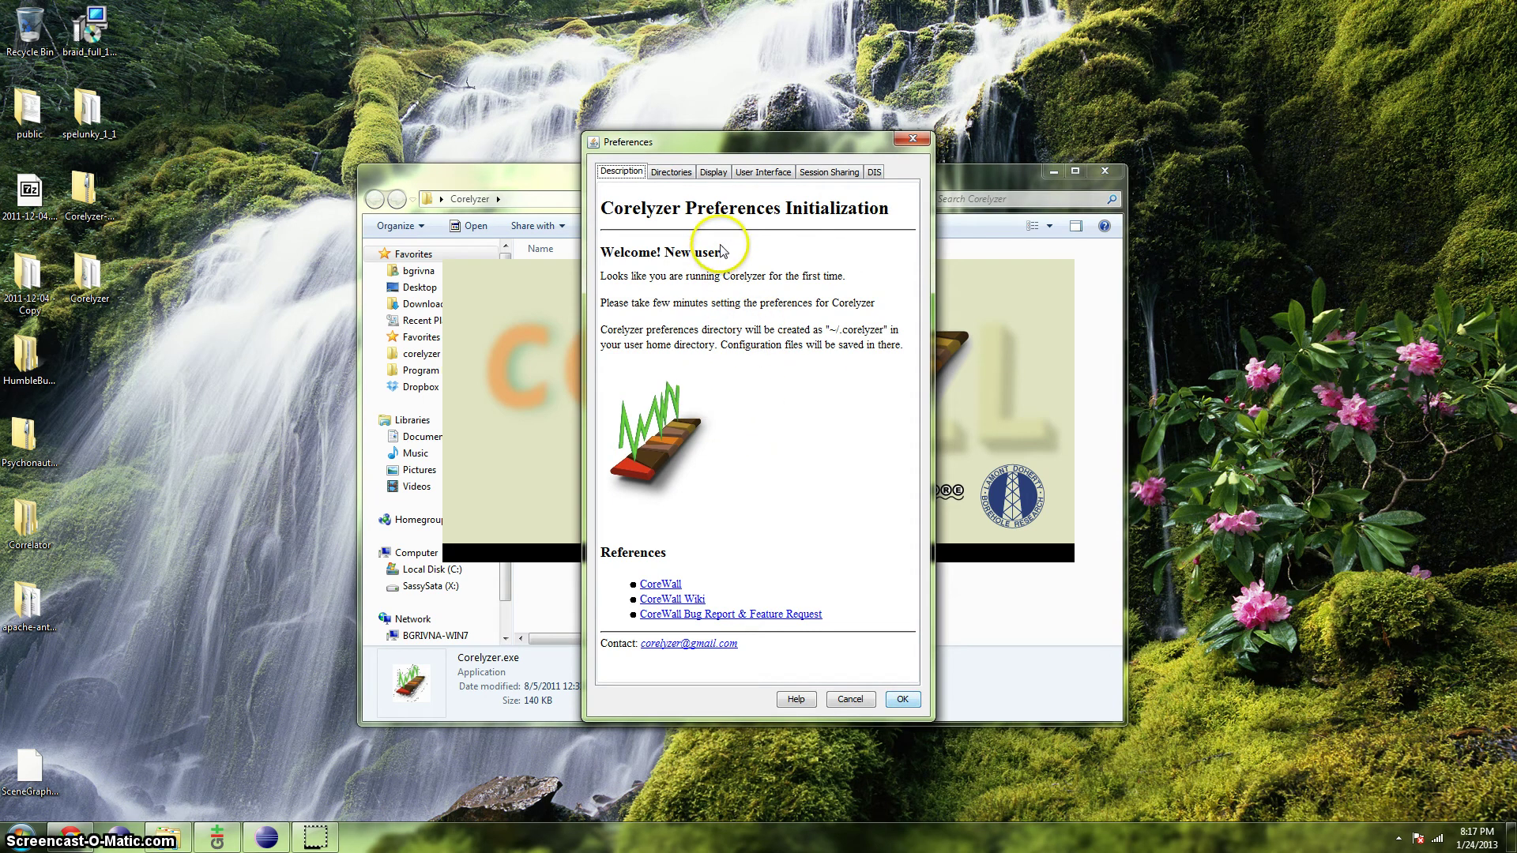
pyautogui.click(714, 173)
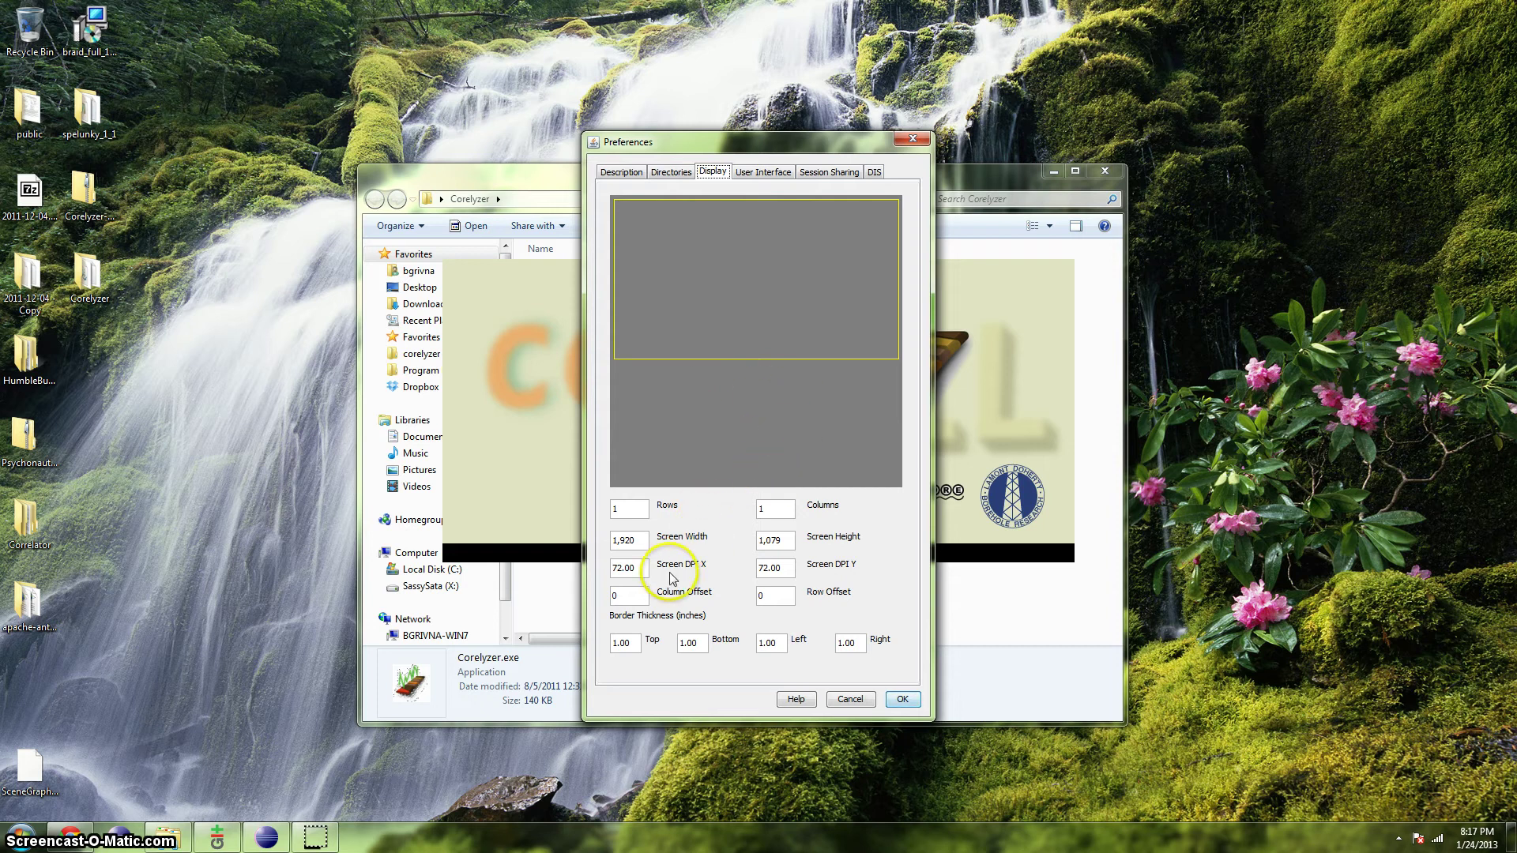
# Check the 1,920 by 1,079 screen width and height, then clear the Columns field.
pyautogui.doubleClick(628, 542)
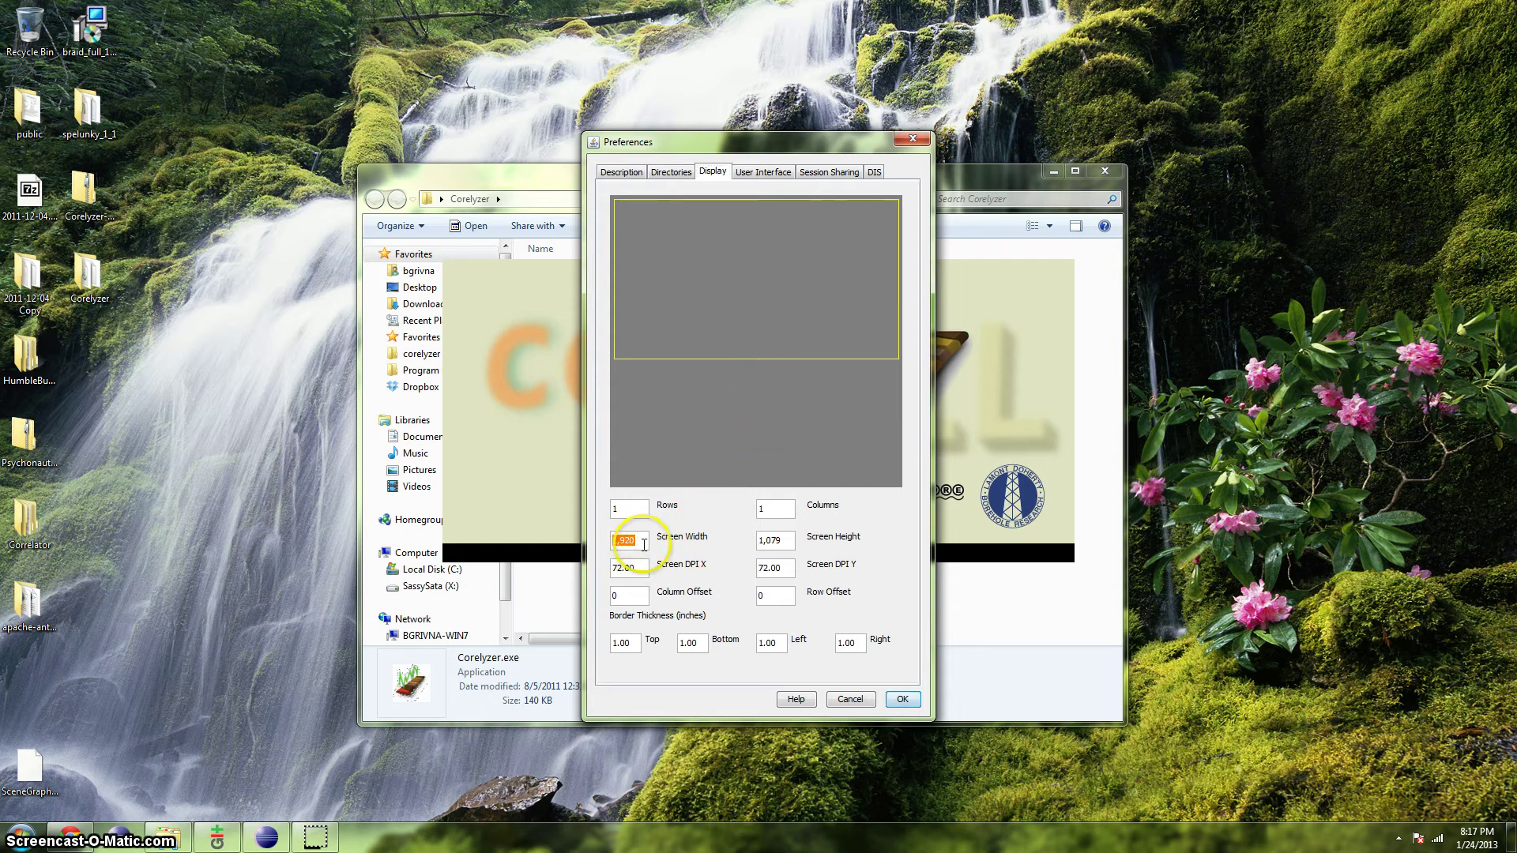
pyautogui.doubleClick(772, 540)
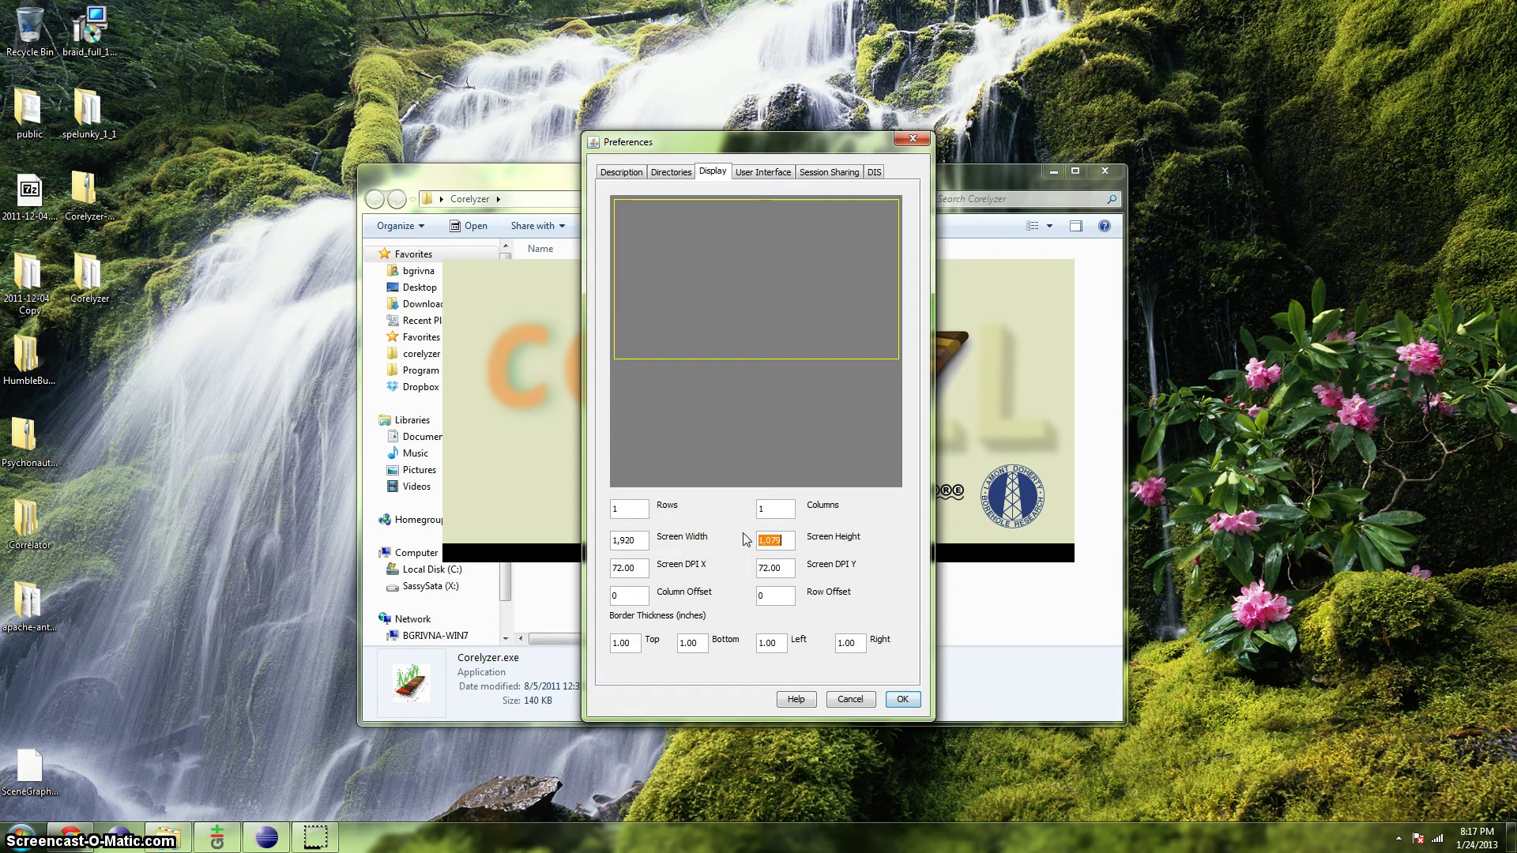
pyautogui.click(629, 508)
pyautogui.click(780, 506)
pyautogui.click(707, 521)
pyautogui.click(776, 507)
# Enter 2 in Columns to preview a two-column display layout.
pyautogui.click(776, 507)
pyautogui.write('2')
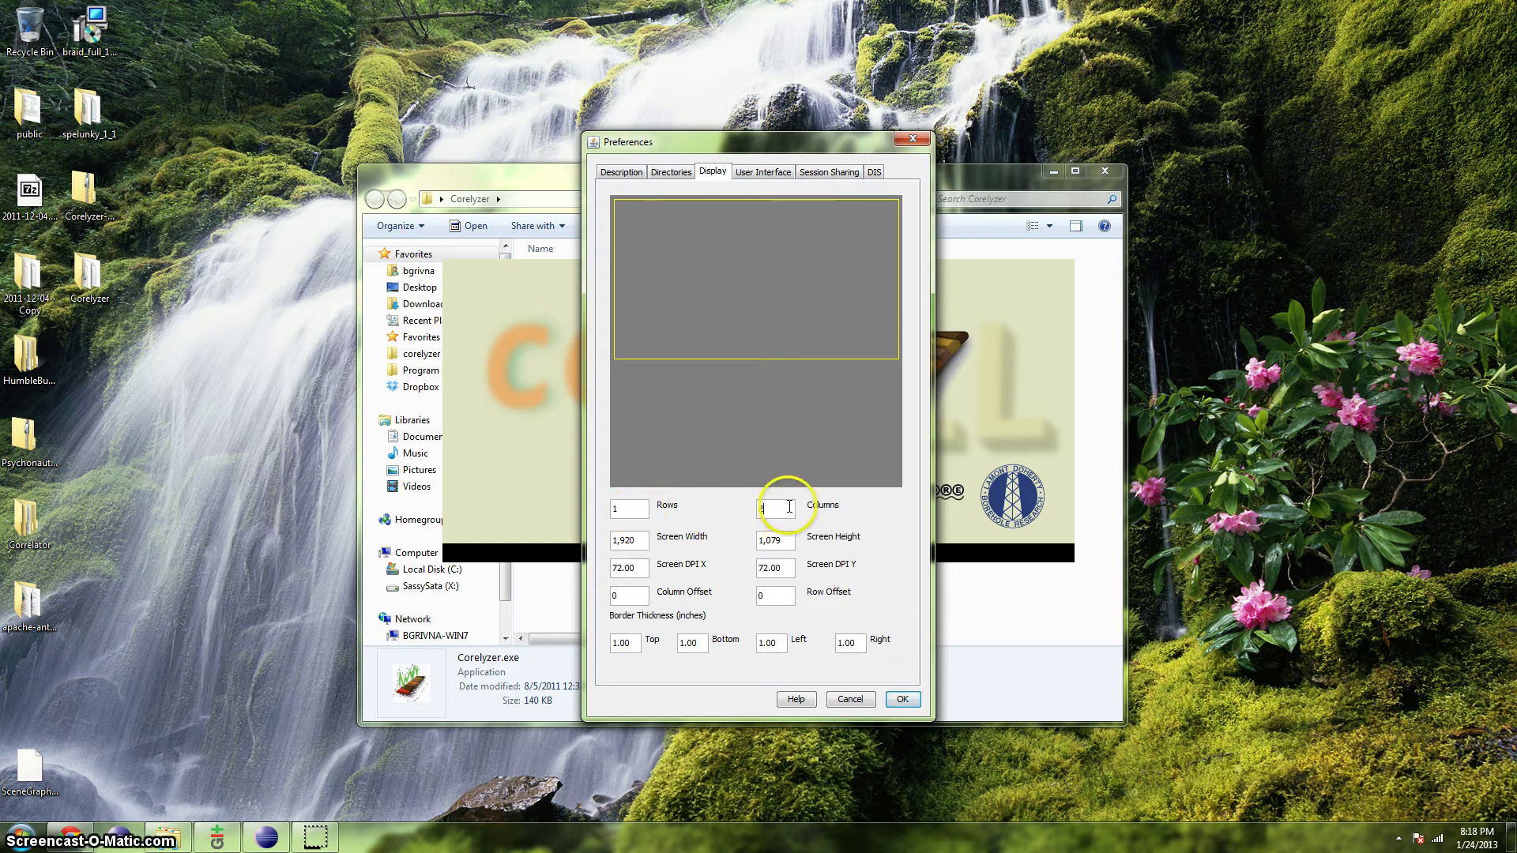
pyautogui.click(628, 508)
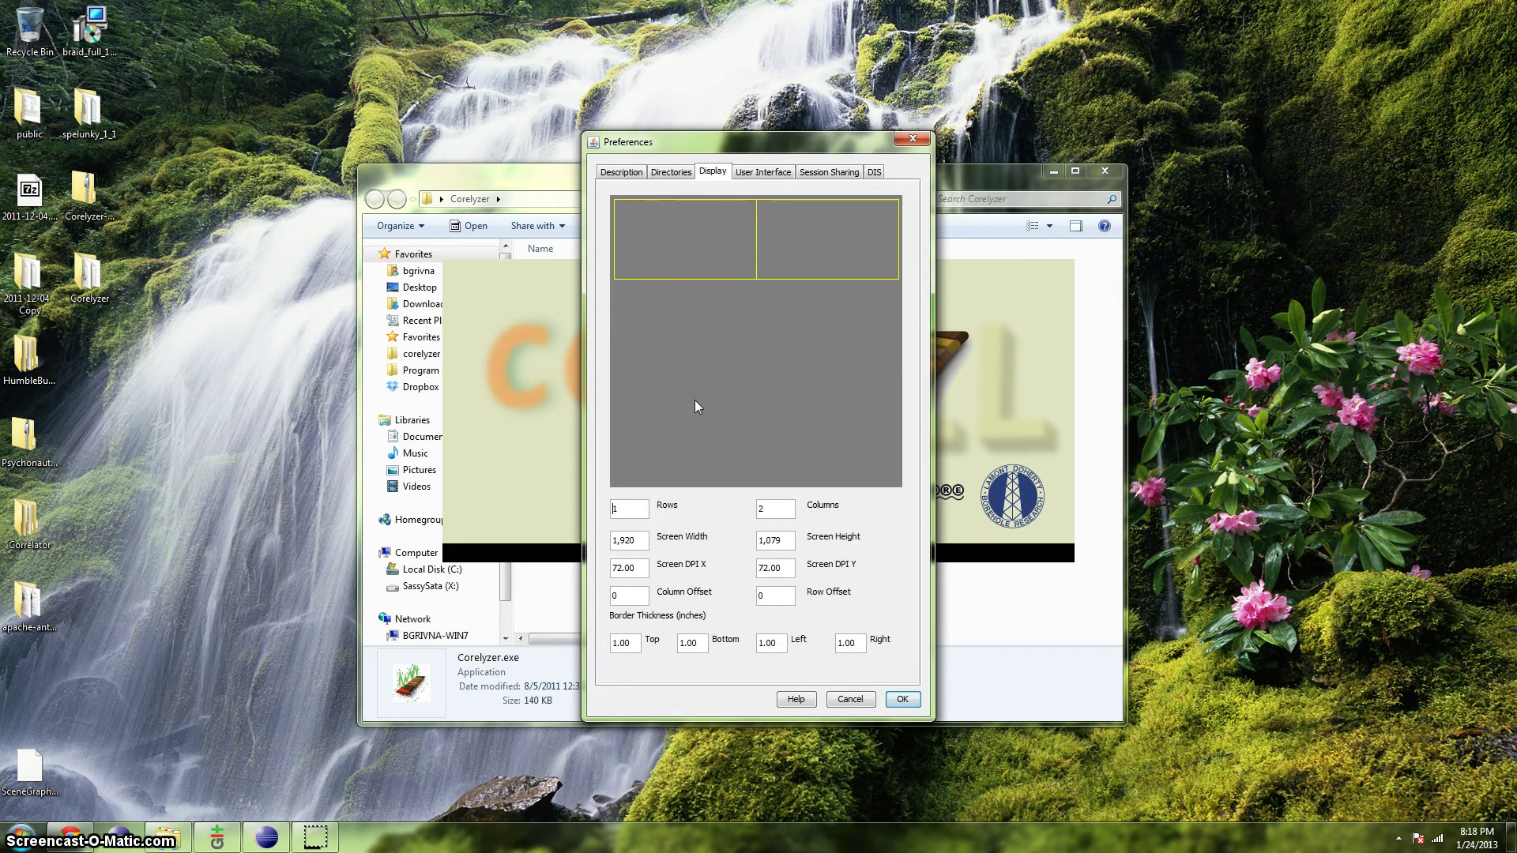
pyautogui.moveTo(695, 400); pyautogui.dragTo(710, 392)
pyautogui.moveTo(681, 461)
pyautogui.mouseDown()
pyautogui.moveTo(615, 548)
pyautogui.moveTo(627, 543)
pyautogui.mouseUp()
# Set Columns back to 1 so the preview shows a single screen.
pyautogui.click(654, 522)
pyautogui.click(778, 513)
pyautogui.click(630, 509)
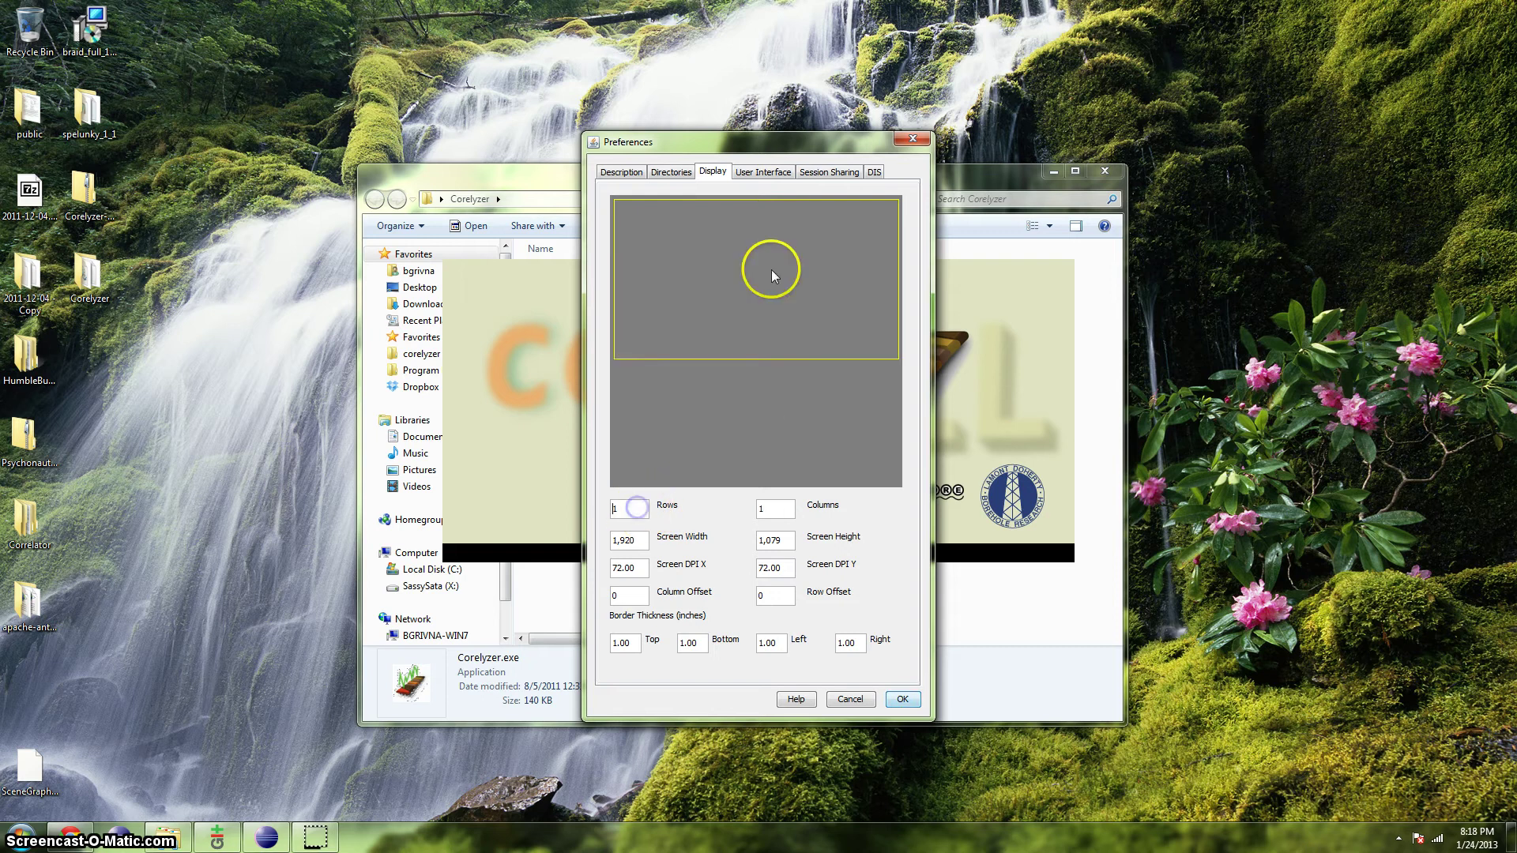
# Accept the display preferences and position the main window over the empty canvas.
pyautogui.click(902, 700)
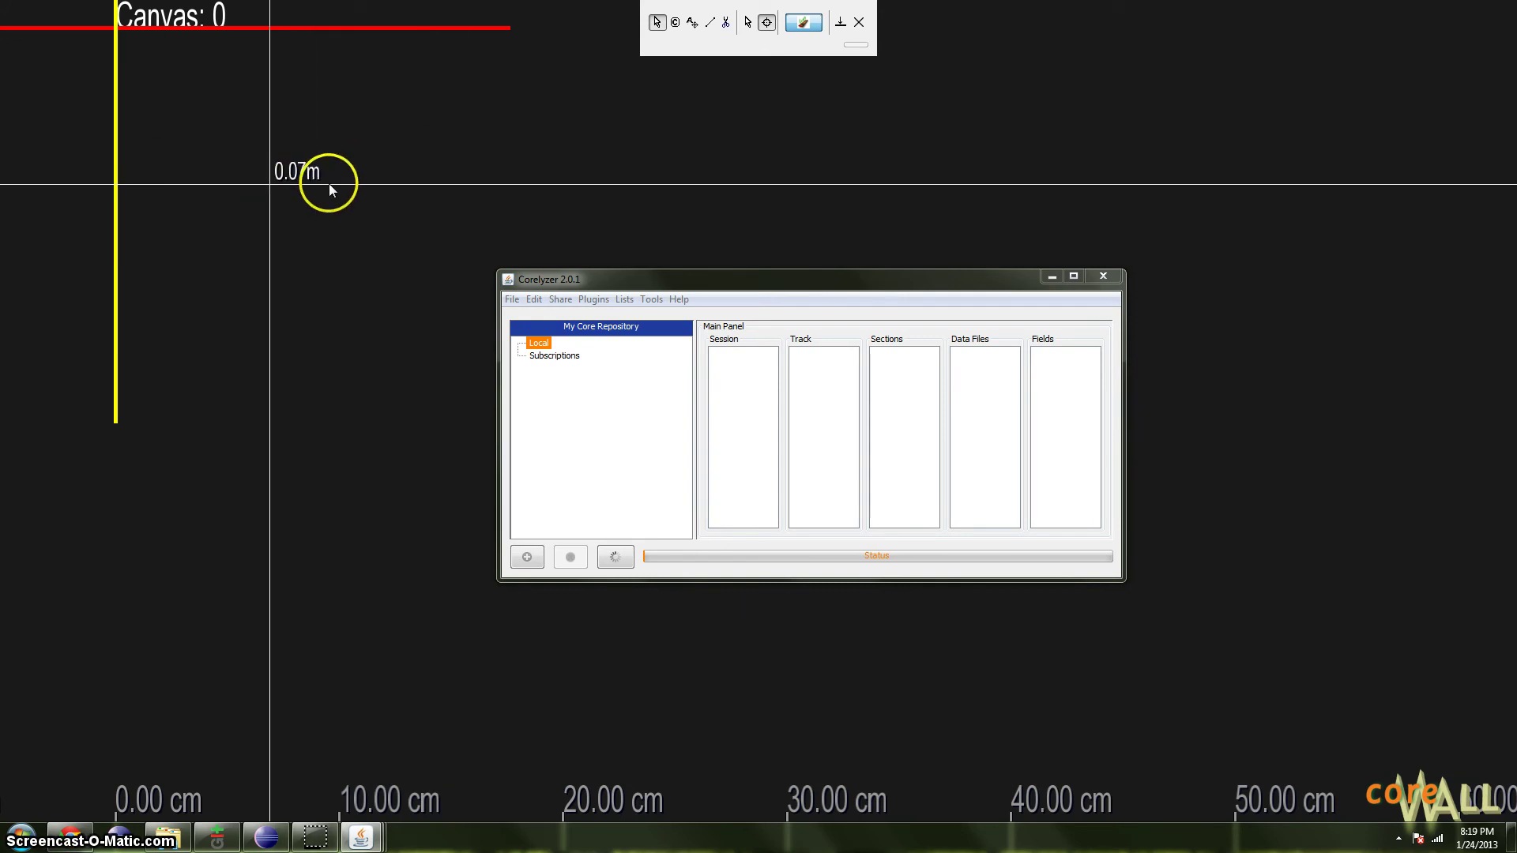
pyautogui.moveTo(666, 185); pyautogui.dragTo(356, 193)
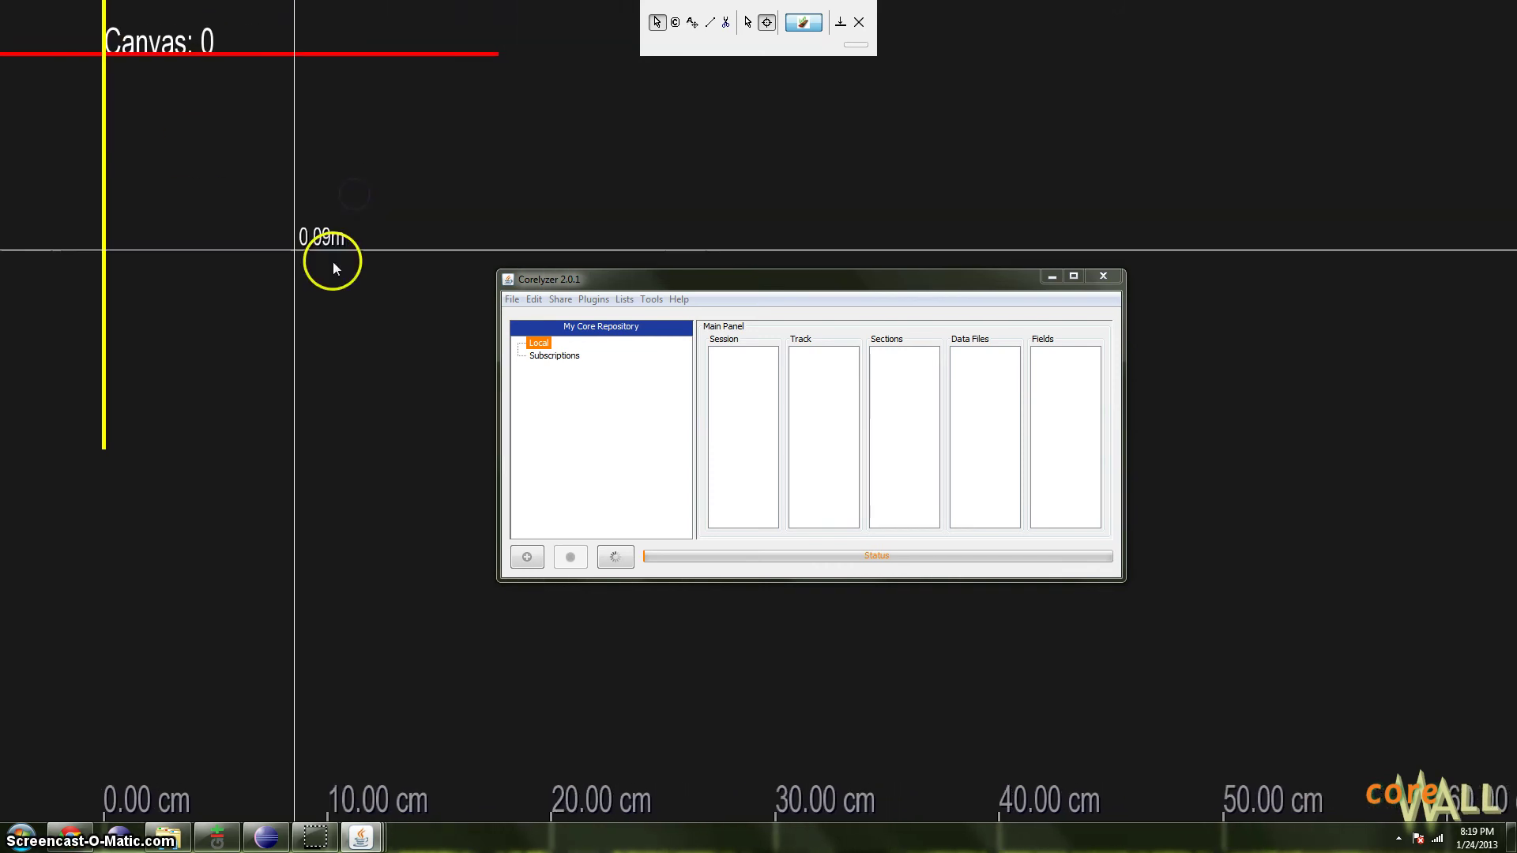
pyautogui.click(650, 283)
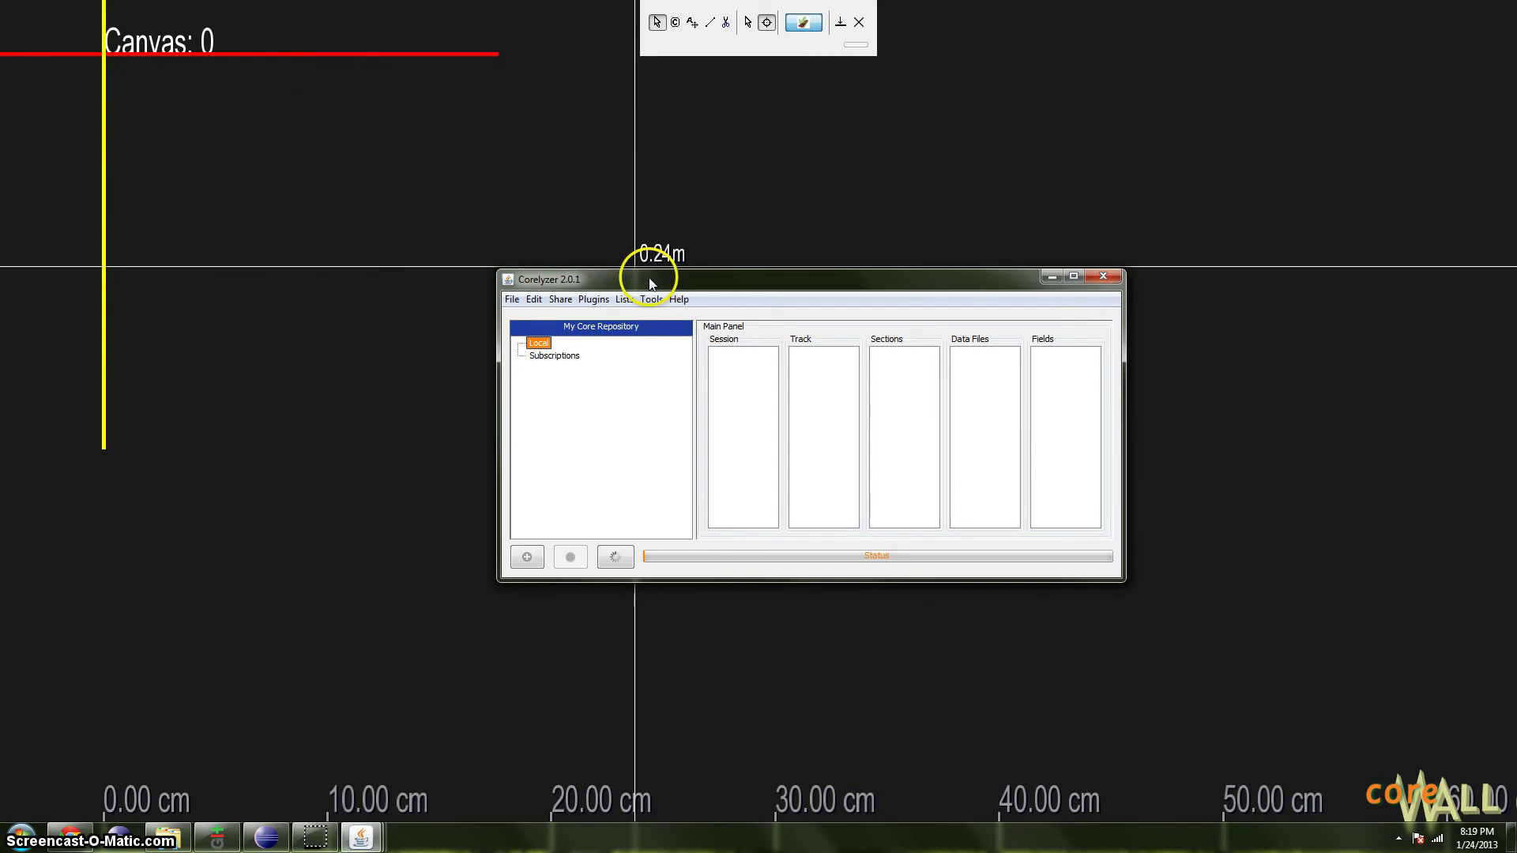
pyautogui.moveTo(653, 282); pyautogui.dragTo(613, 294)
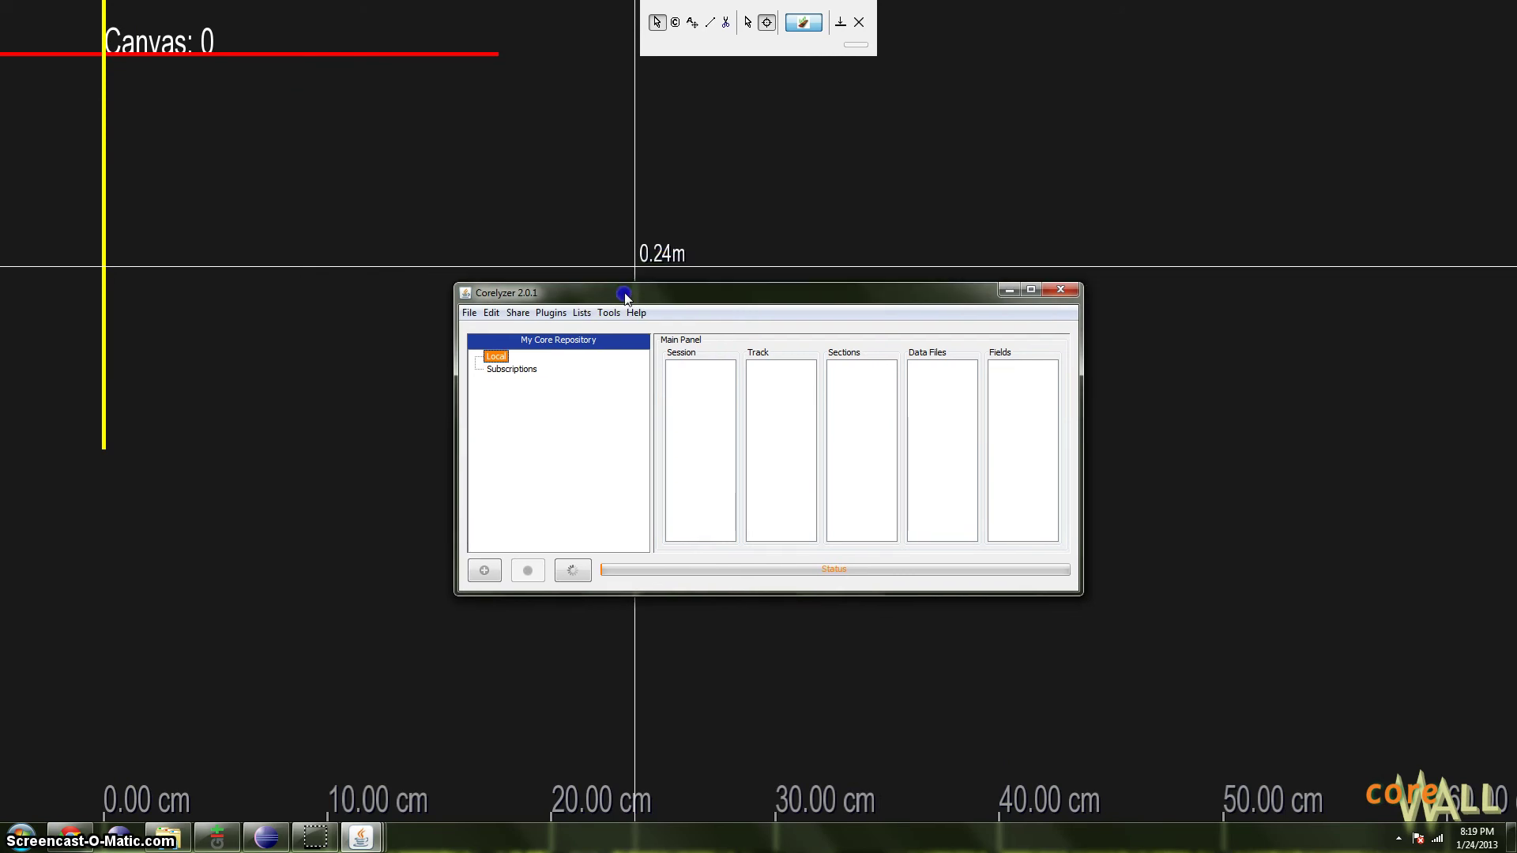
# Browse the main window's menus without choosing anything, nudging the window into place.
pyautogui.click(472, 313)
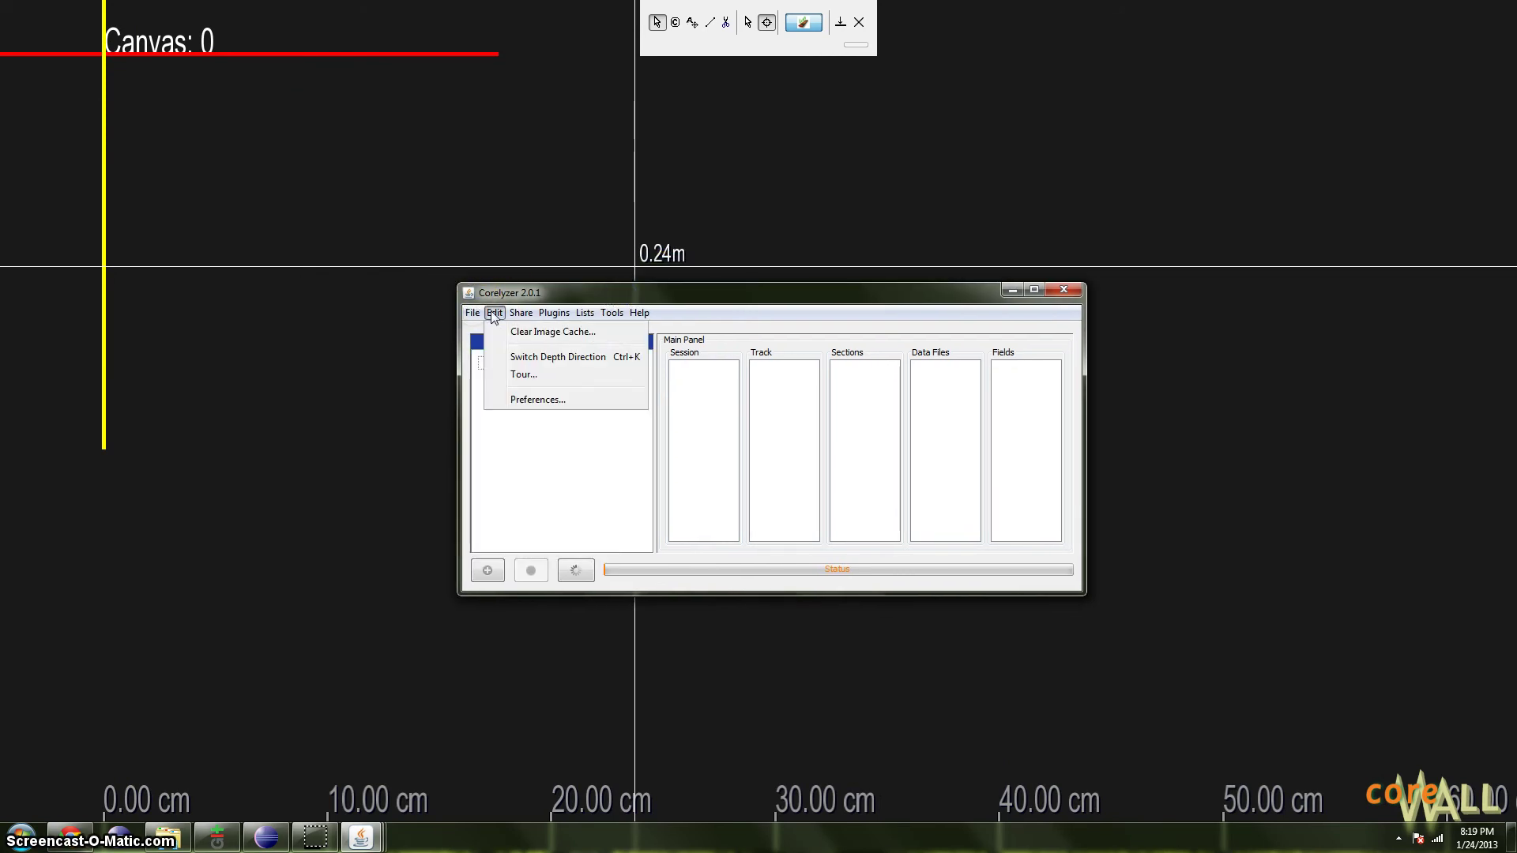
pyautogui.click(554, 313)
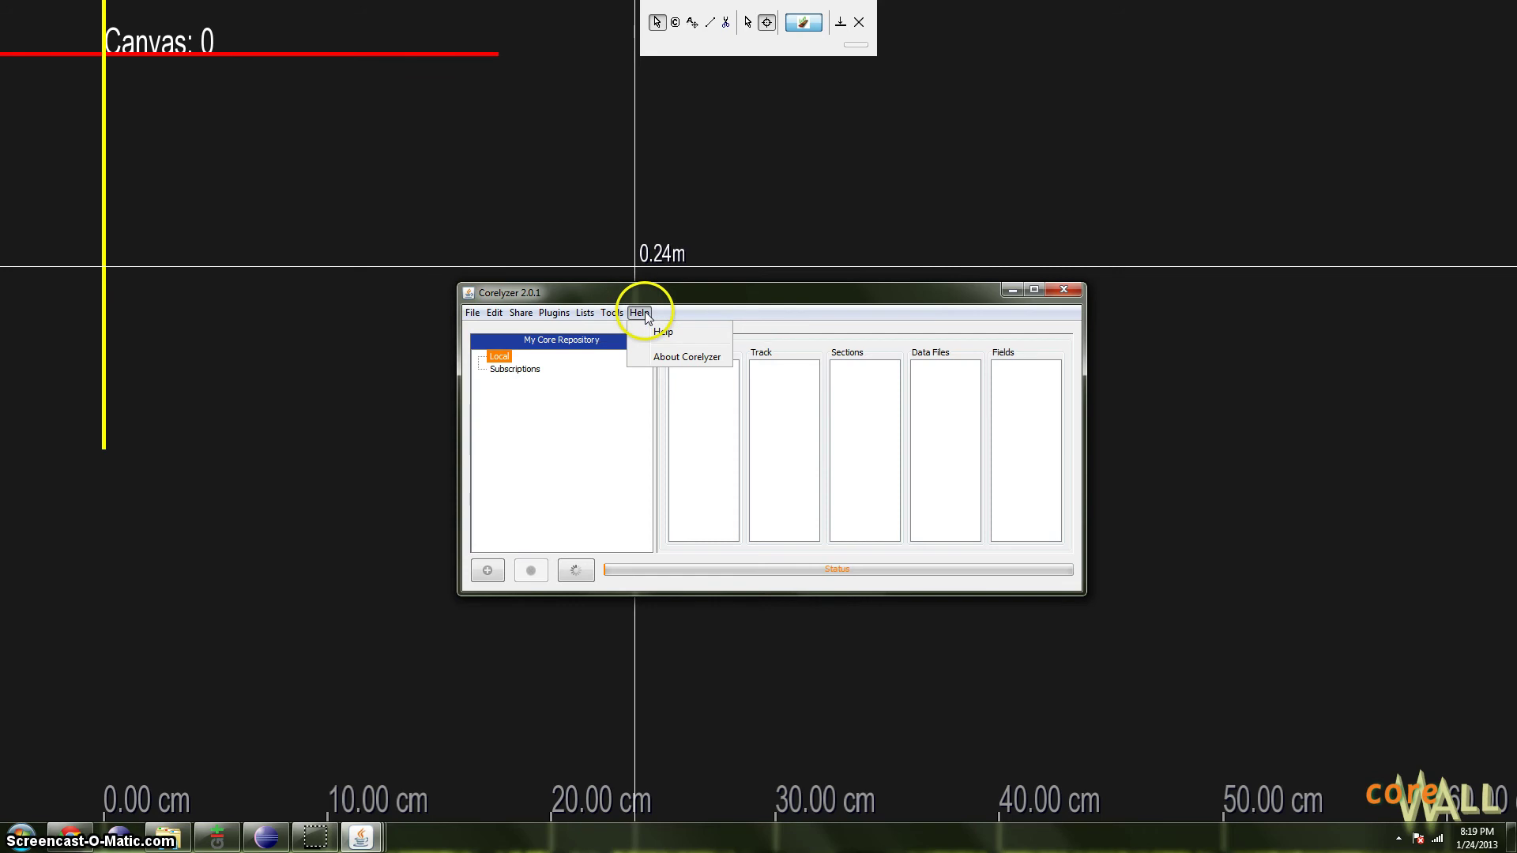
pyautogui.click(583, 314)
pyautogui.click(473, 313)
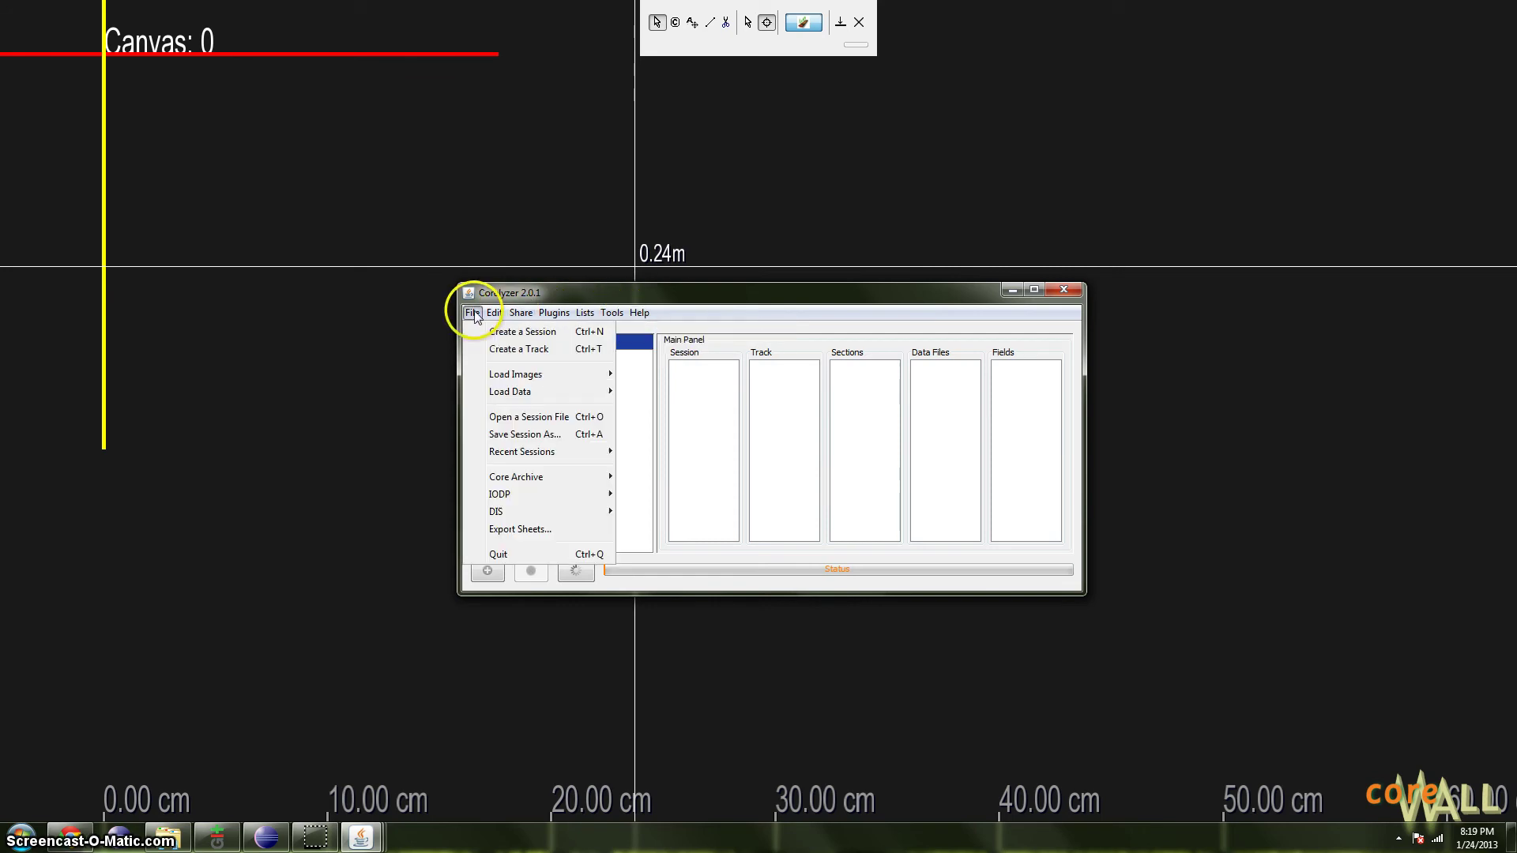
pyautogui.click(570, 294)
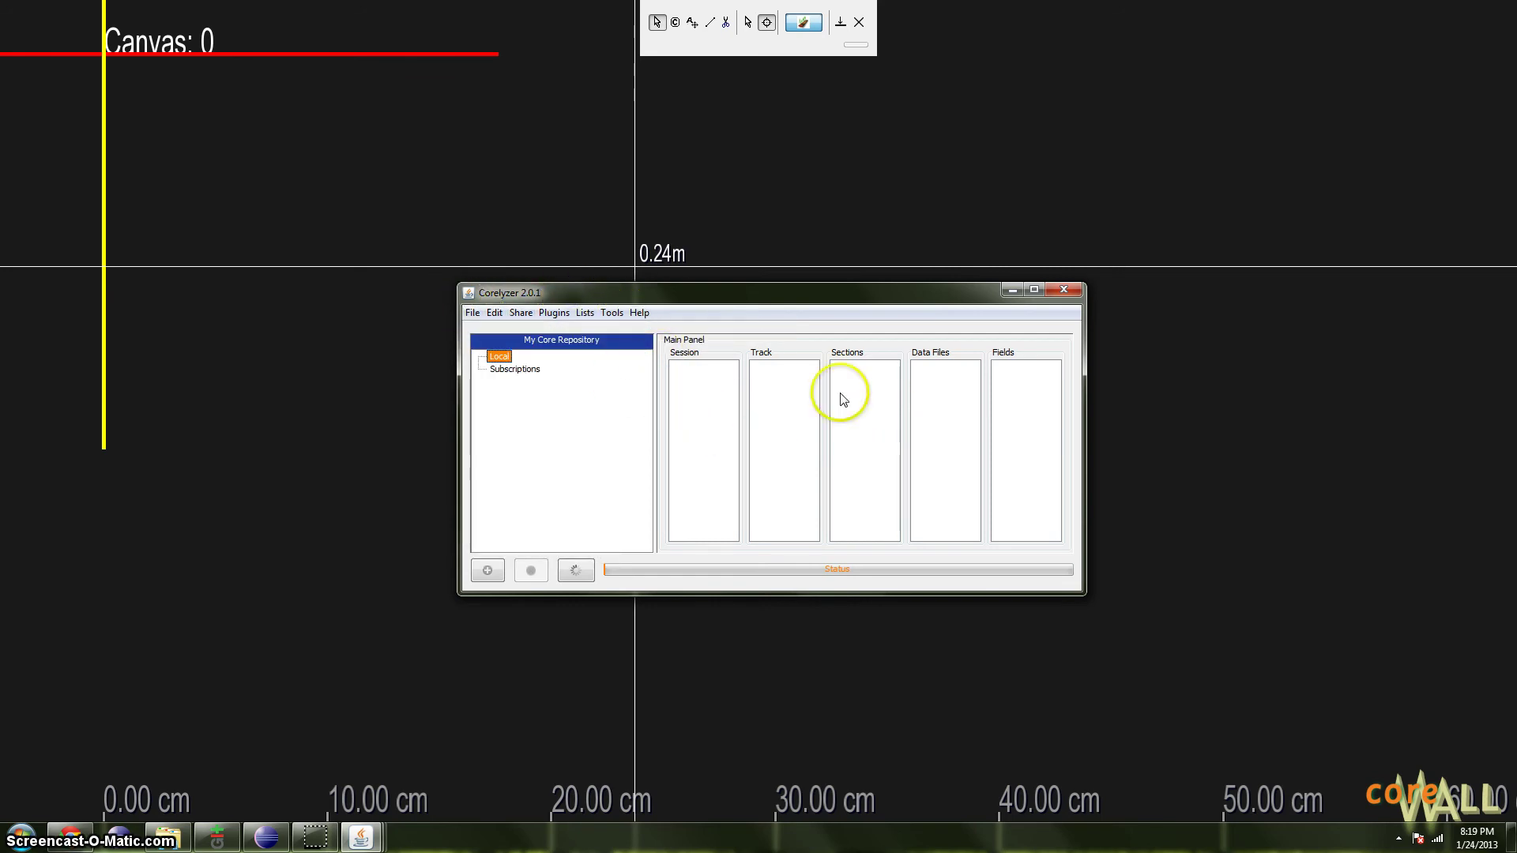
pyautogui.moveTo(684, 306); pyautogui.dragTo(718, 315)
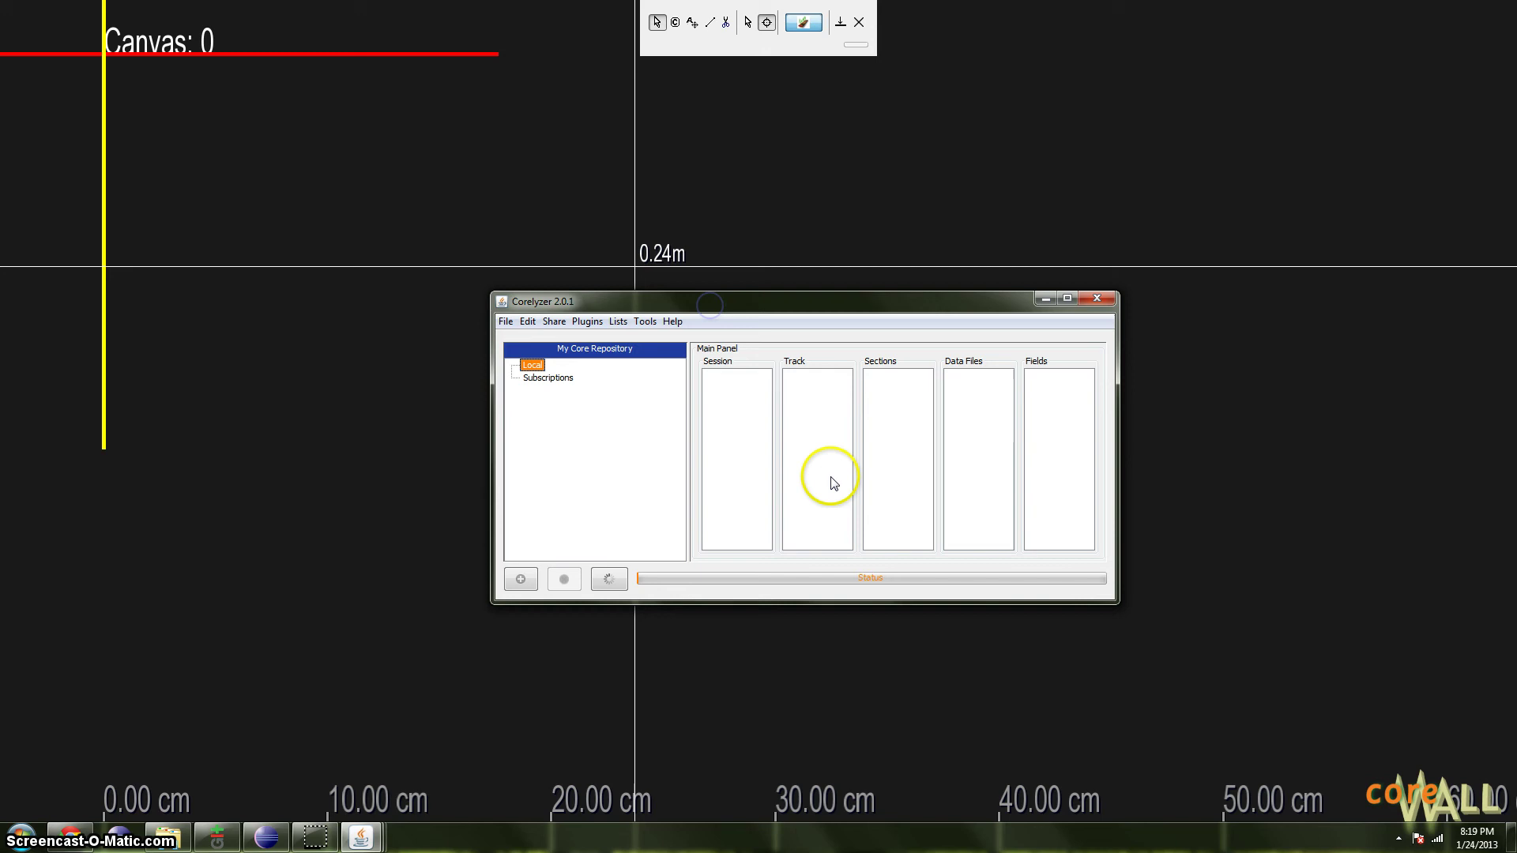
pyautogui.click(760, 439)
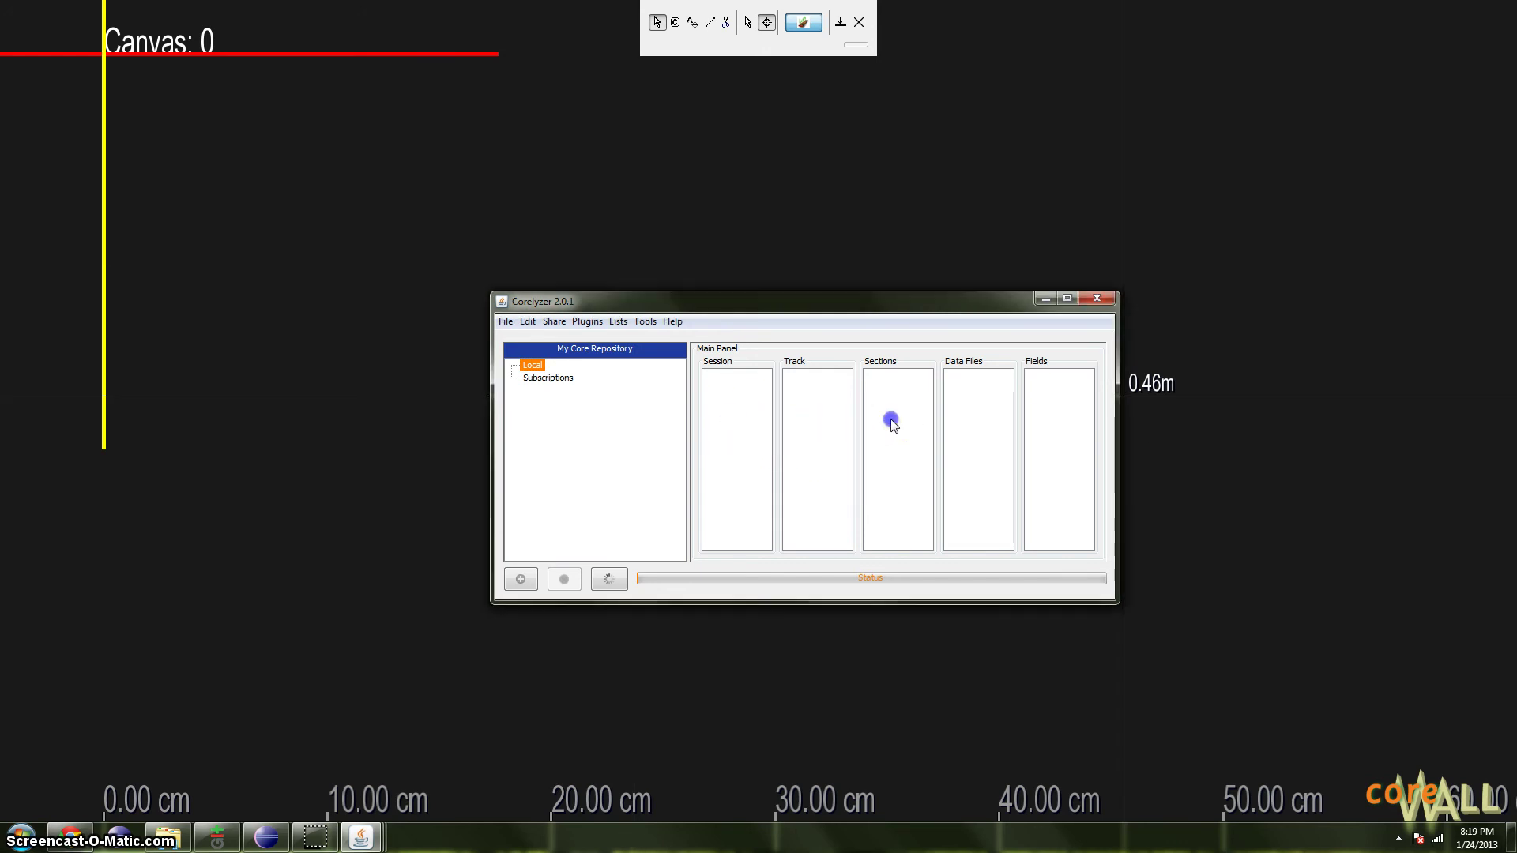
pyautogui.moveTo(806, 305); pyautogui.dragTo(777, 307)
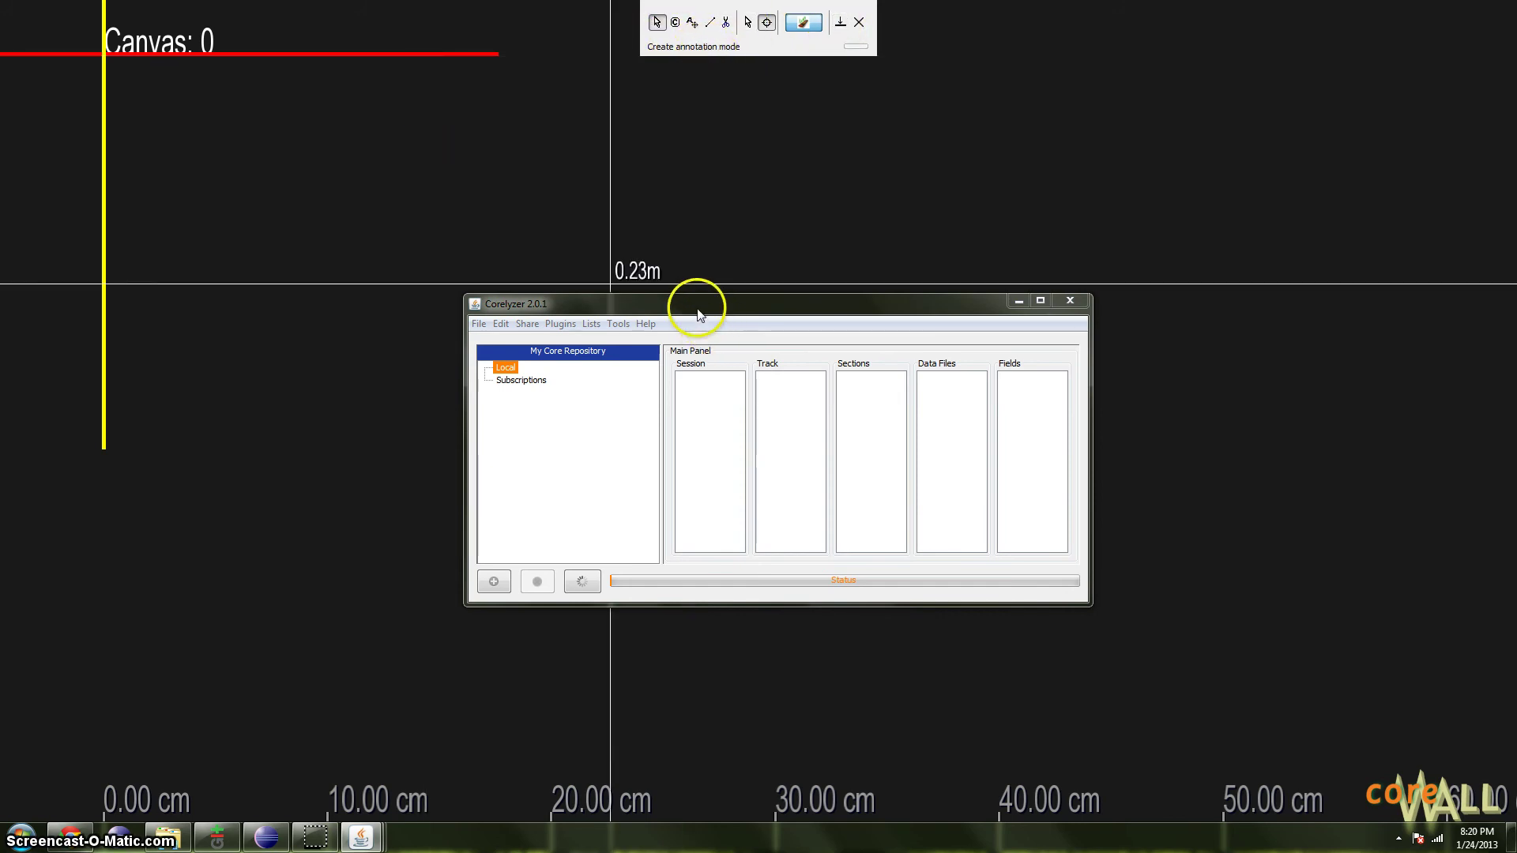
# Open the CorelyzerDemo1.1.cml session and zoom out on the loaded core and Mn plot.
pyautogui.moveTo(694, 305); pyautogui.dragTo(664, 288)
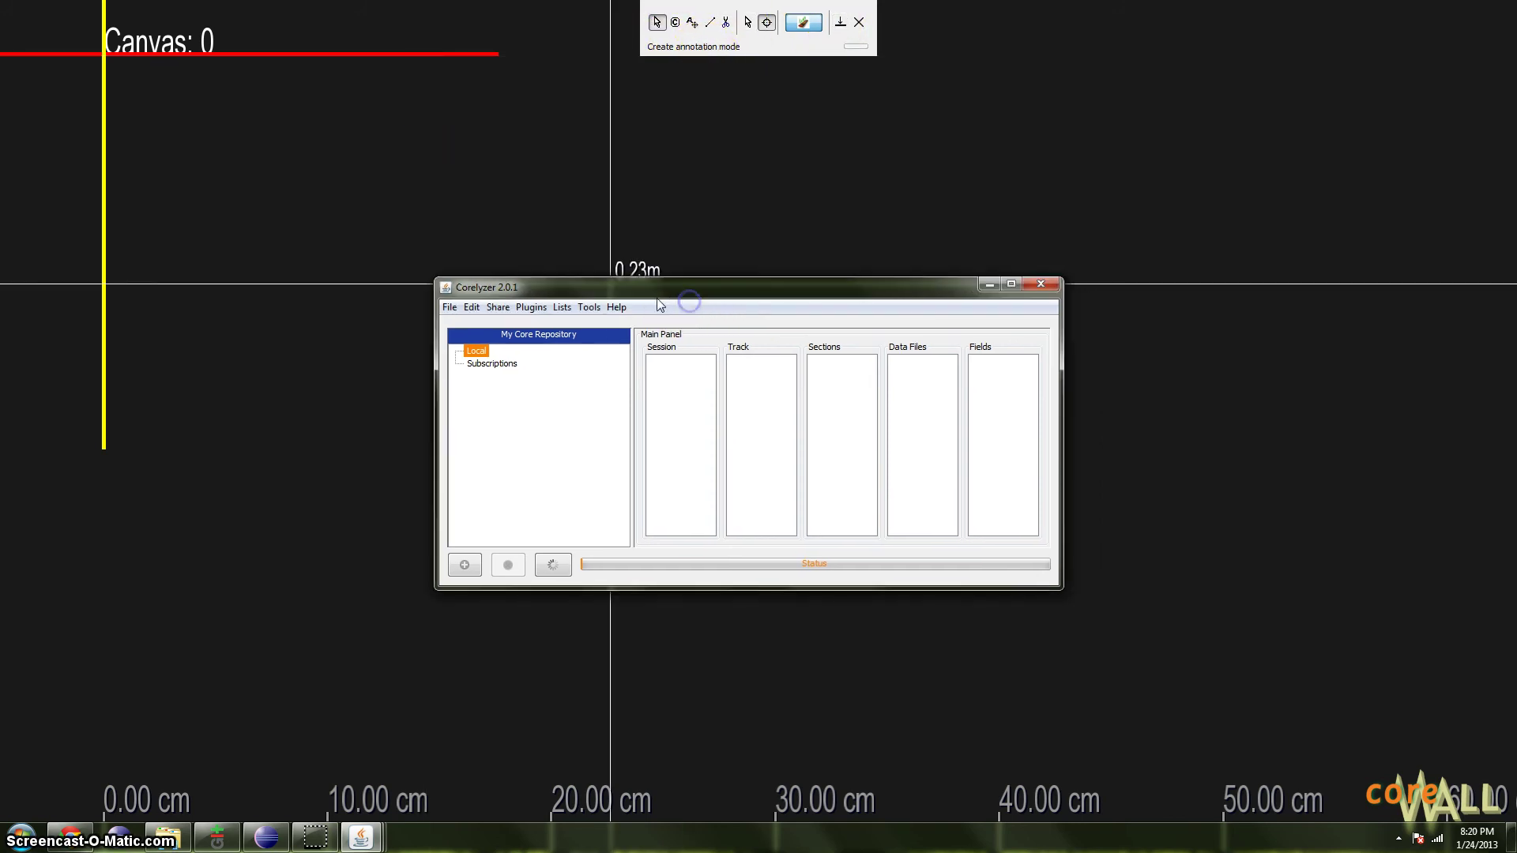
pyautogui.click(450, 308)
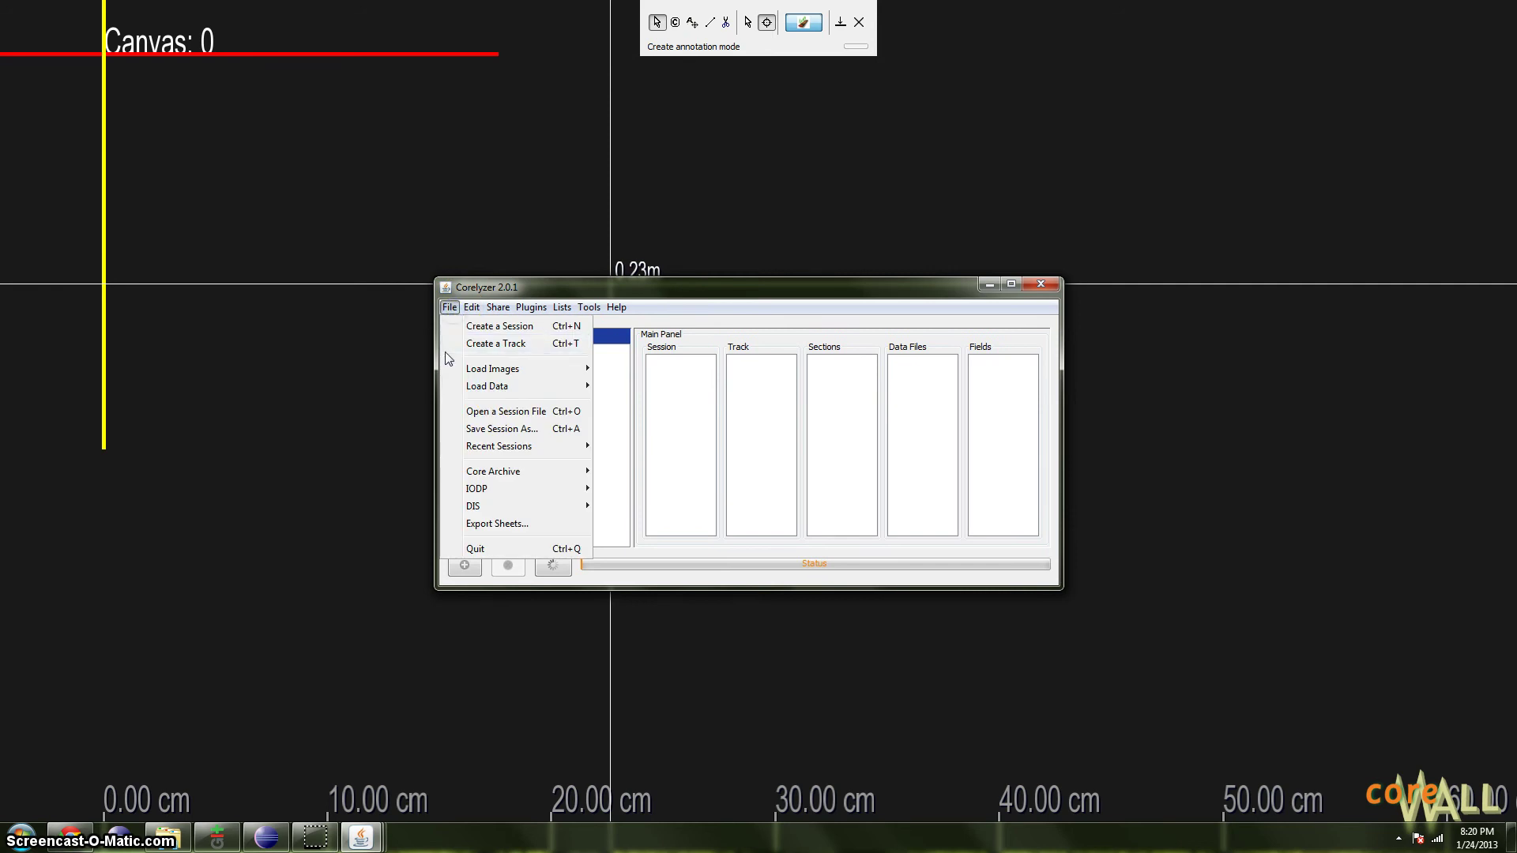
pyautogui.click(509, 414)
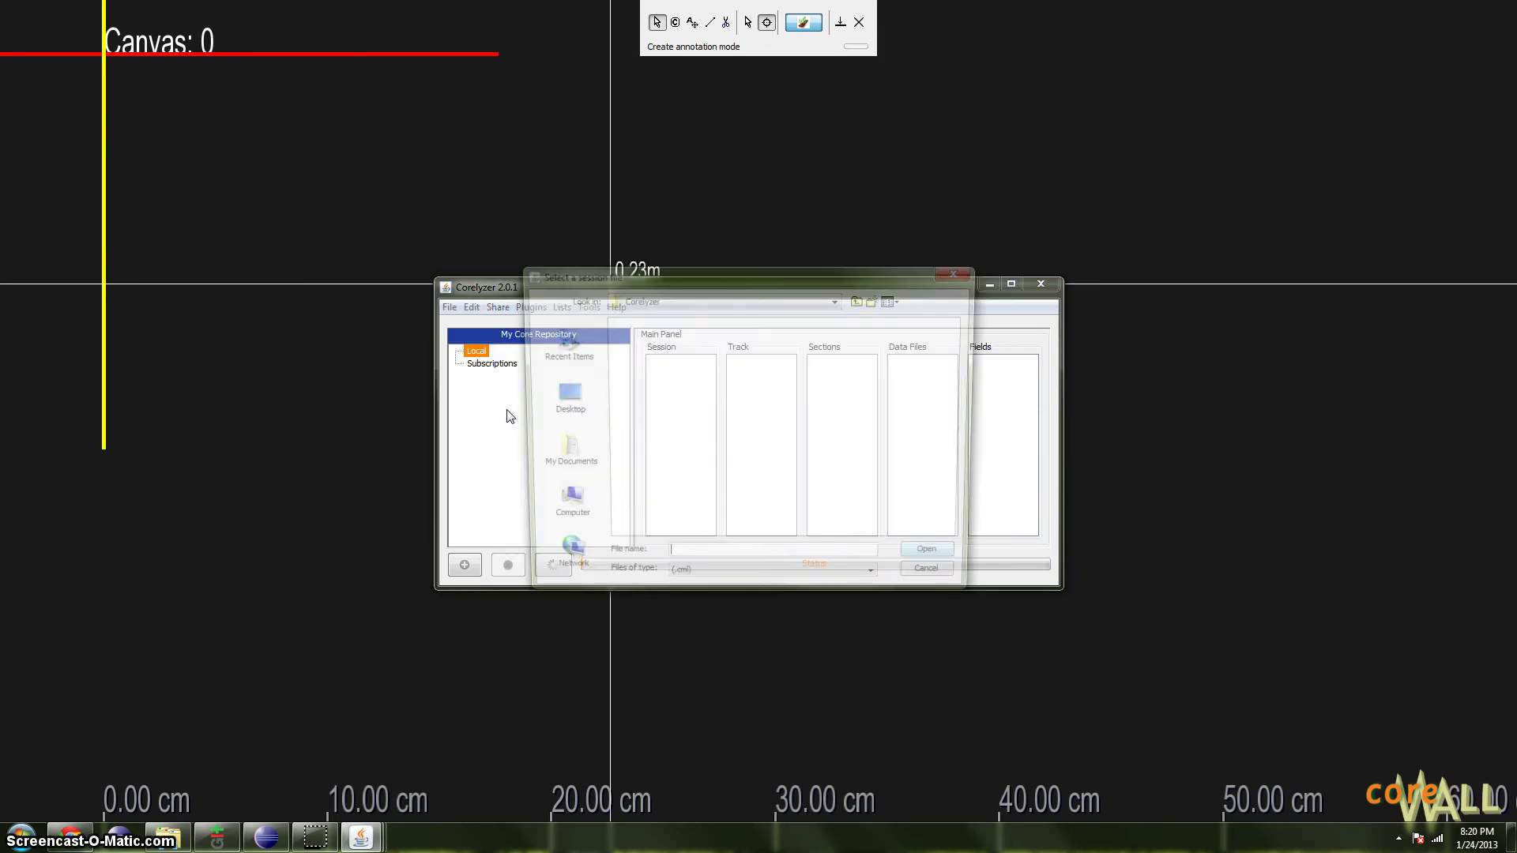
pyautogui.moveTo(760, 267); pyautogui.dragTo(830, 259)
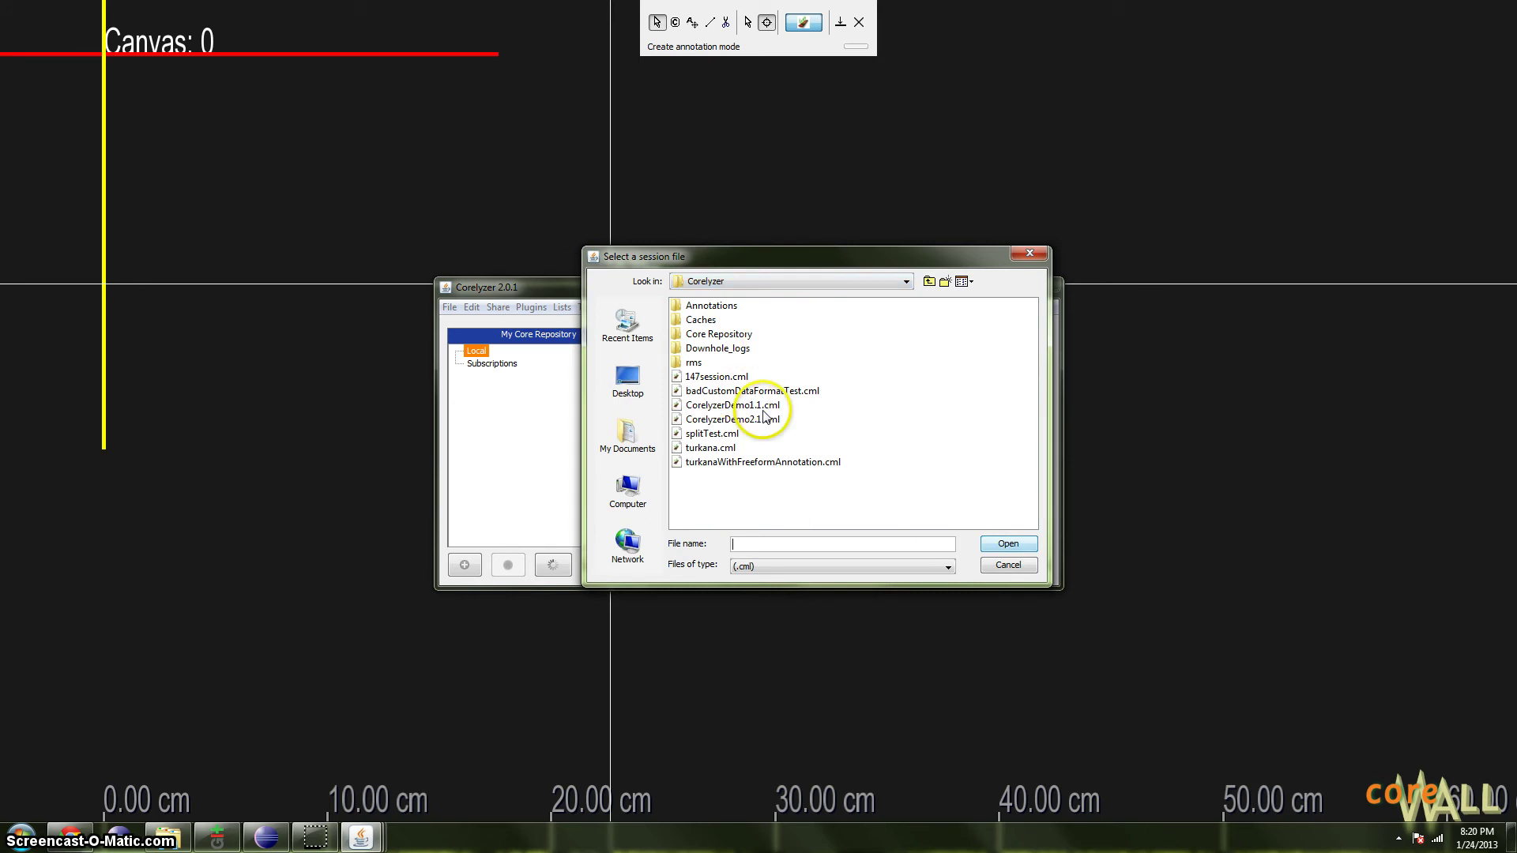
pyautogui.click(732, 405)
pyautogui.click(986, 547)
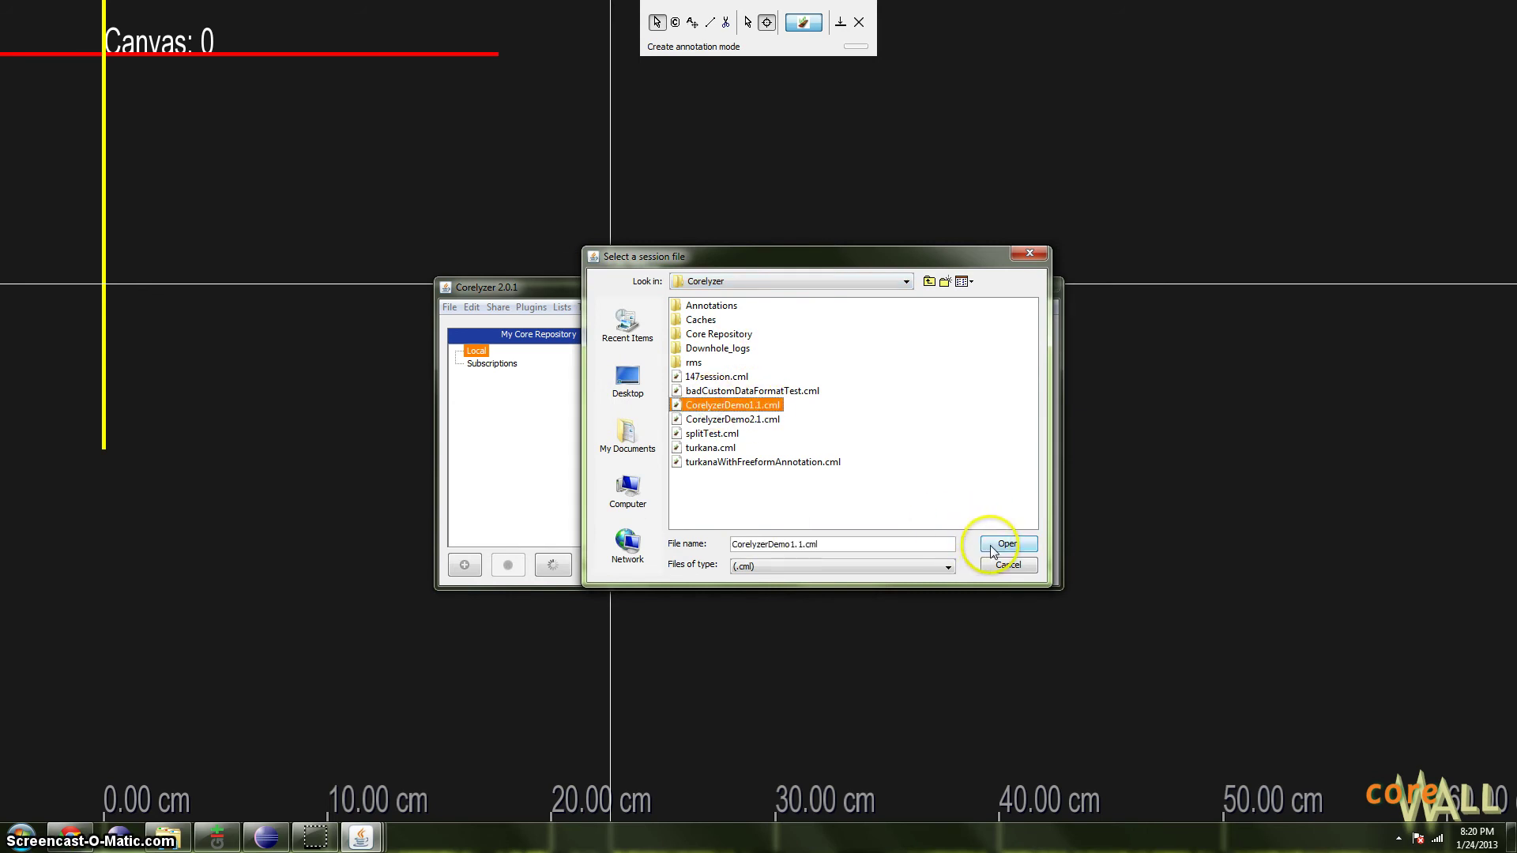
pyautogui.moveTo(668, 306); pyautogui.dragTo(860, 410)
pyautogui.click(359, 342)
pyautogui.scroll(-3, 356, 322)
pyautogui.scroll(-3, 351, 331)
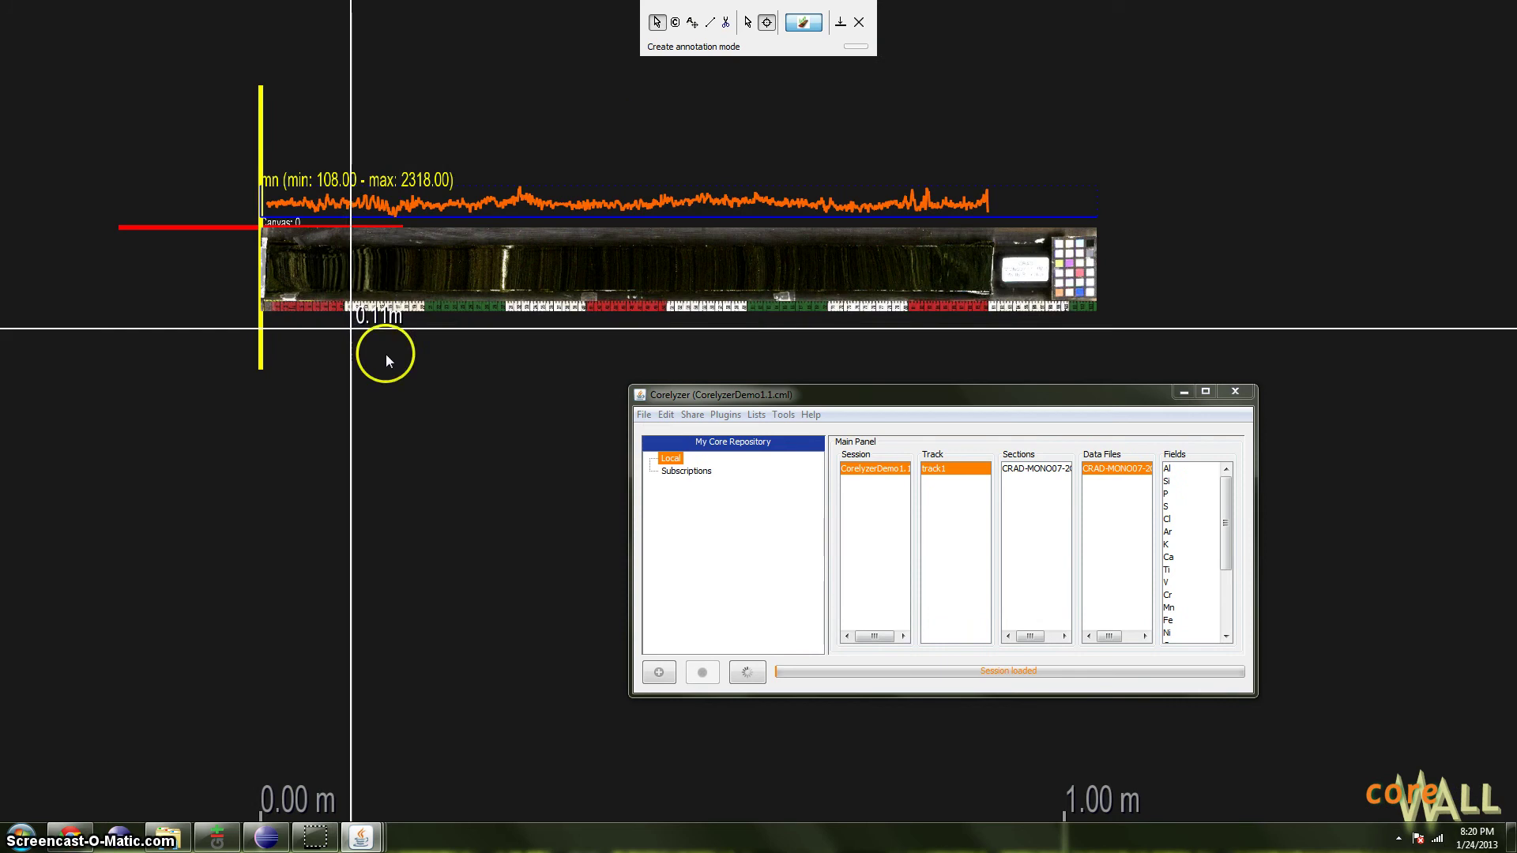
# Select and deselect the core section, adjust the view, then switch to measuring mode.
pyautogui.click(417, 324)
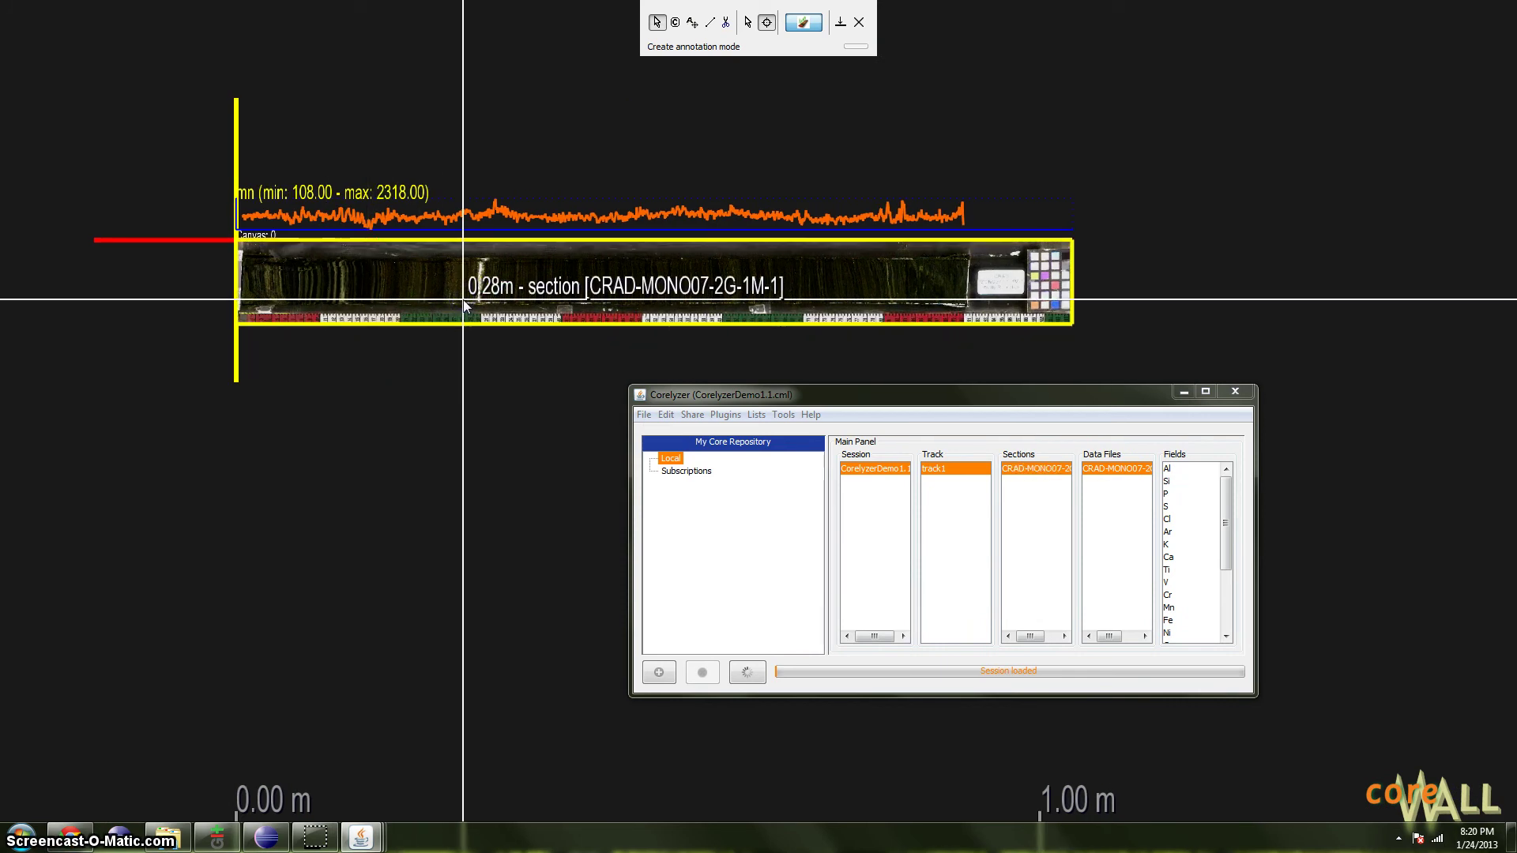
pyautogui.moveTo(465, 307)
pyautogui.mouseDown()
pyautogui.moveTo(474, 264)
pyautogui.moveTo(400, 190)
pyautogui.moveTo(524, 179)
pyautogui.moveTo(902, 227)
pyautogui.mouseUp()
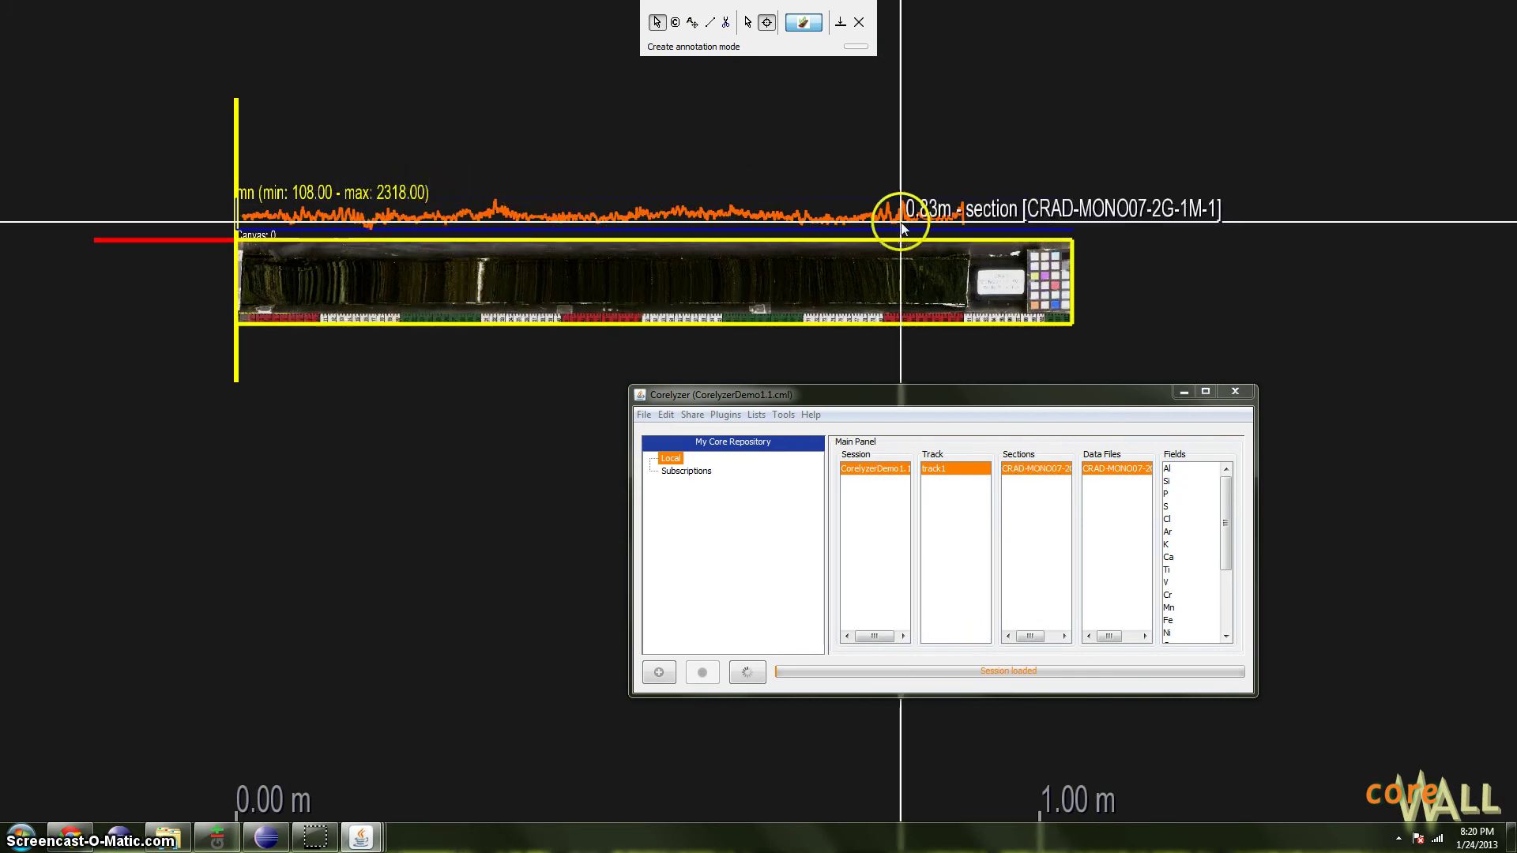
pyautogui.click(456, 365)
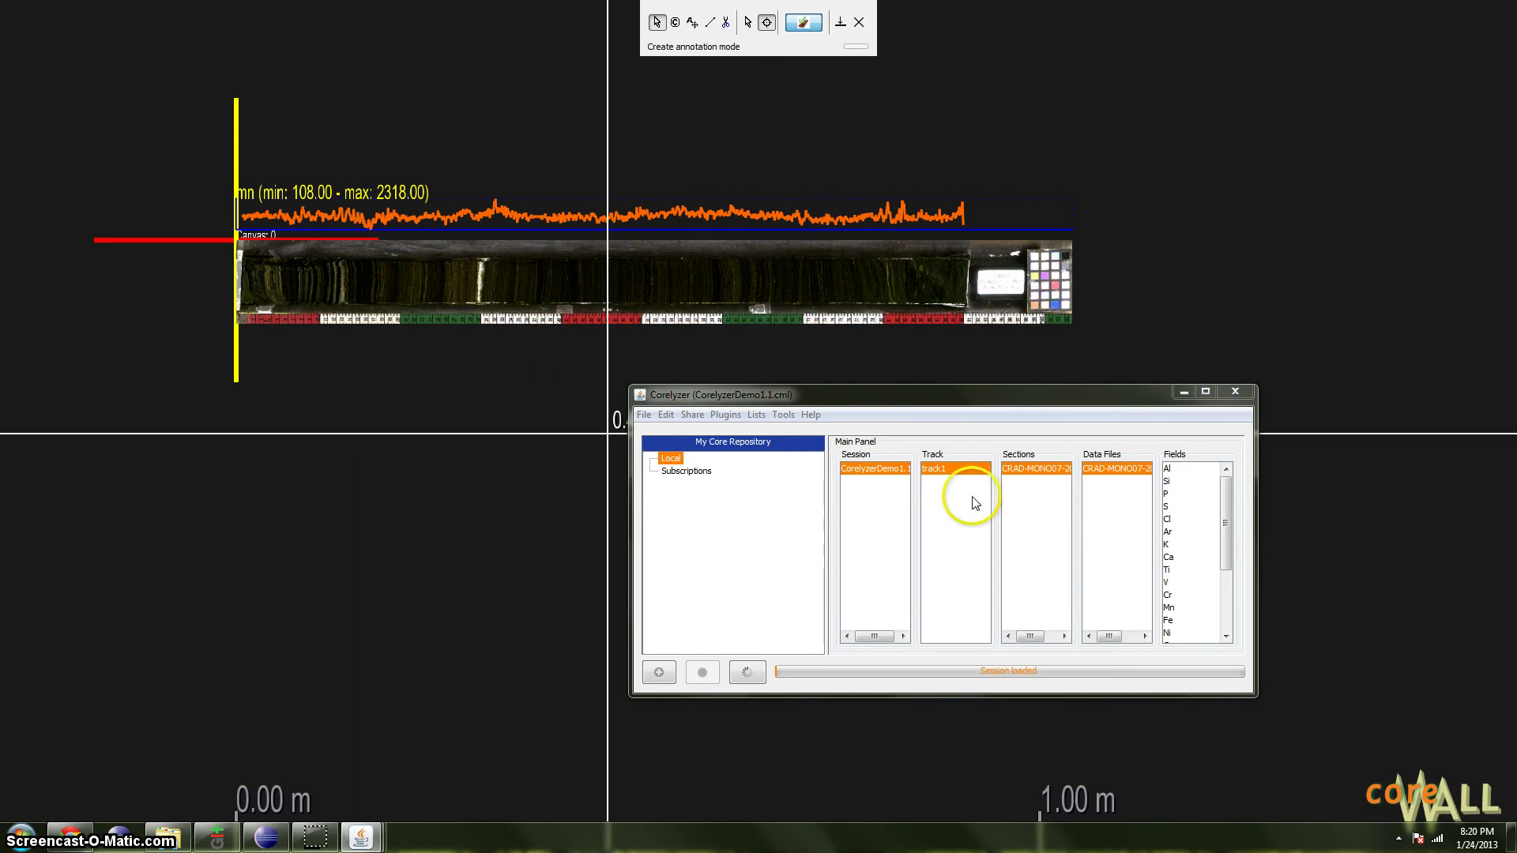
pyautogui.moveTo(669, 395); pyautogui.dragTo(700, 416)
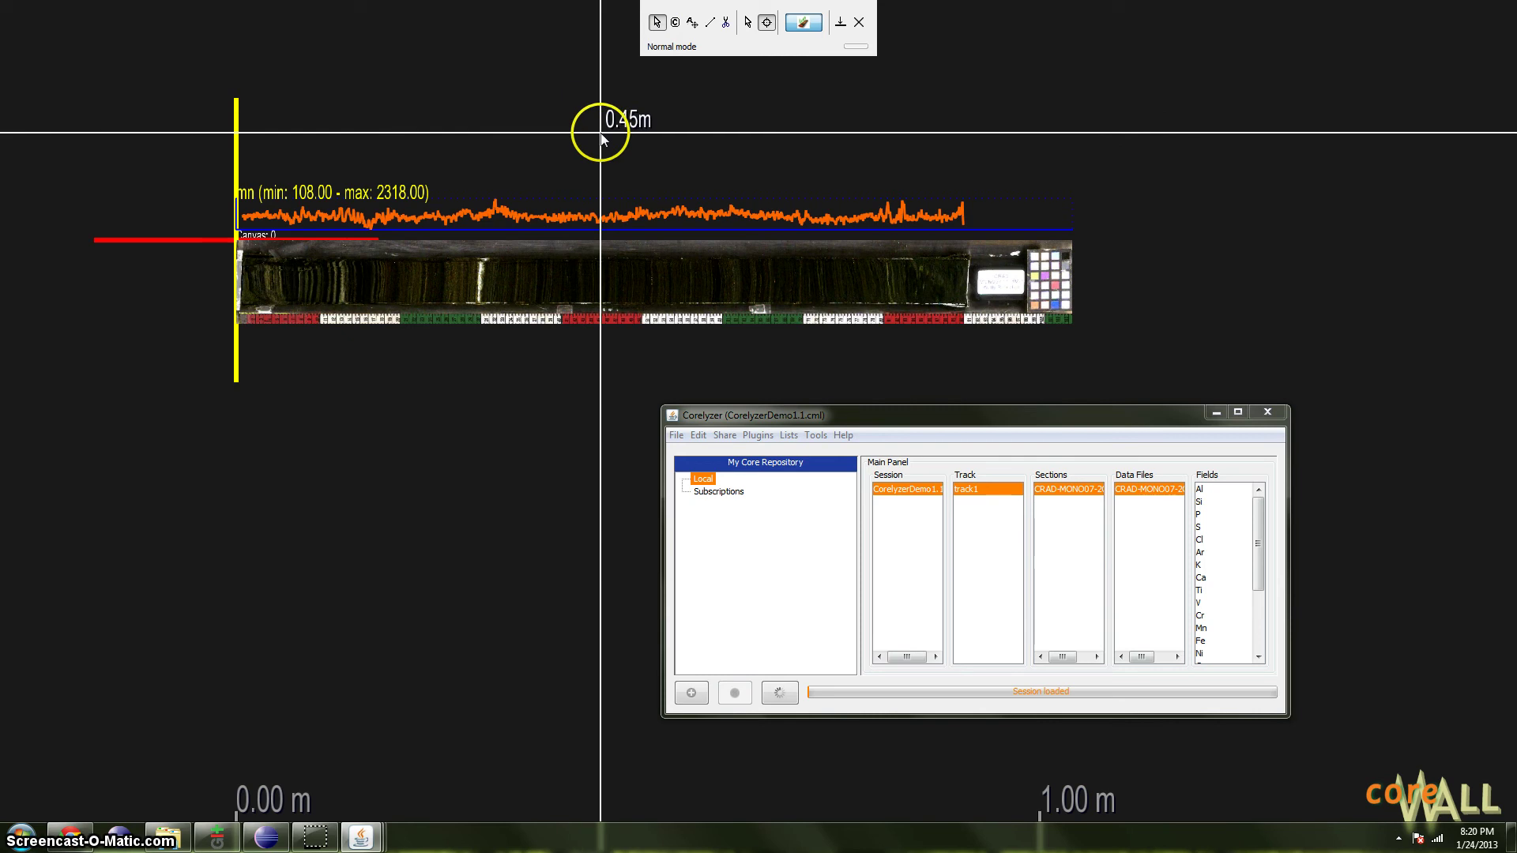
pyautogui.moveTo(600, 138); pyautogui.dragTo(558, 145)
pyautogui.scroll(-3, 548, 139)
pyautogui.scroll(3, 545, 140)
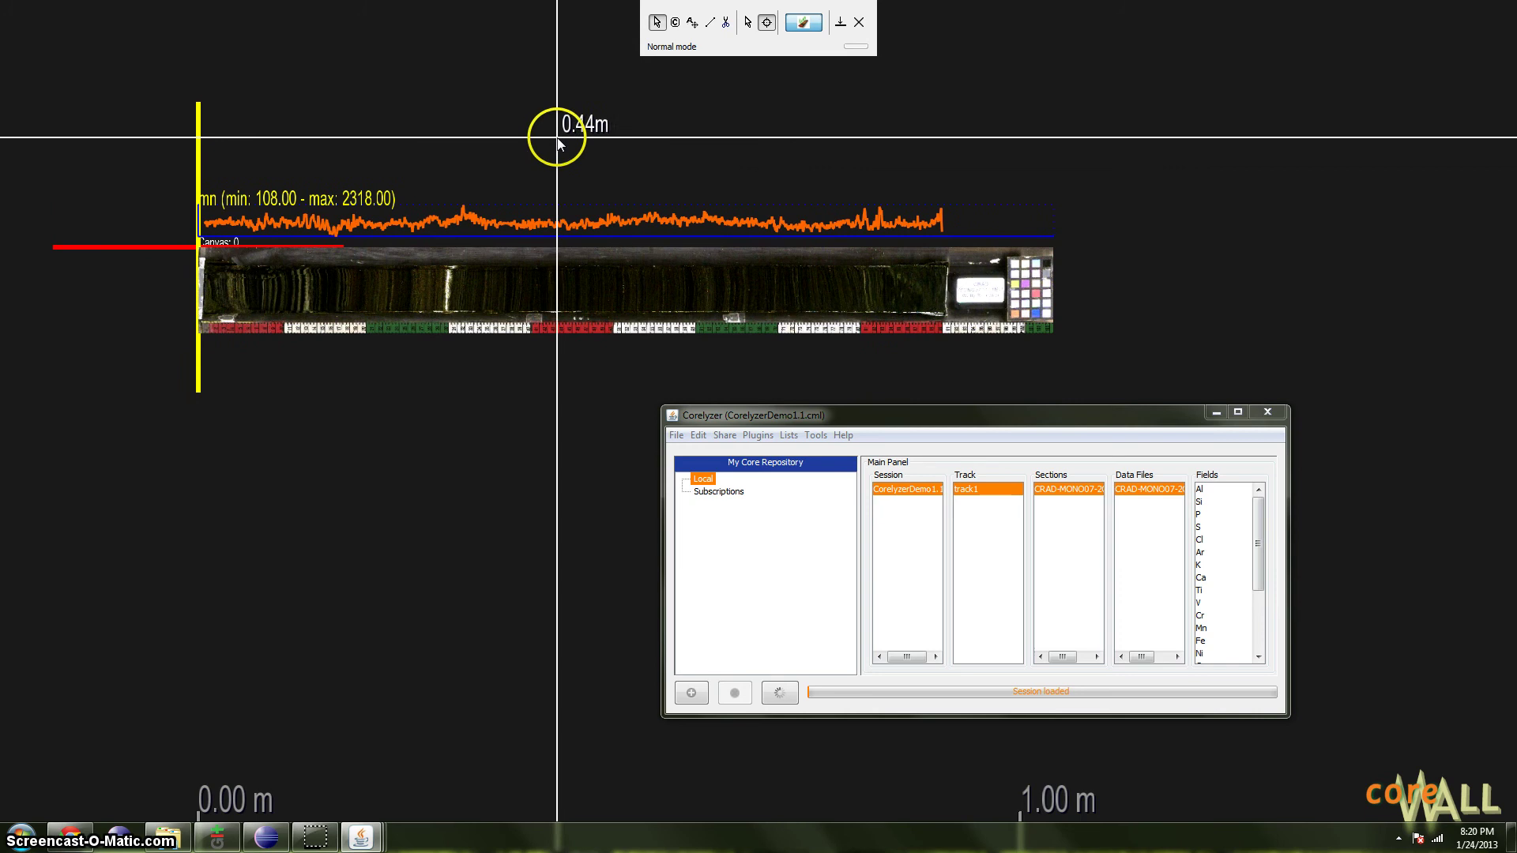
pyautogui.click(710, 29)
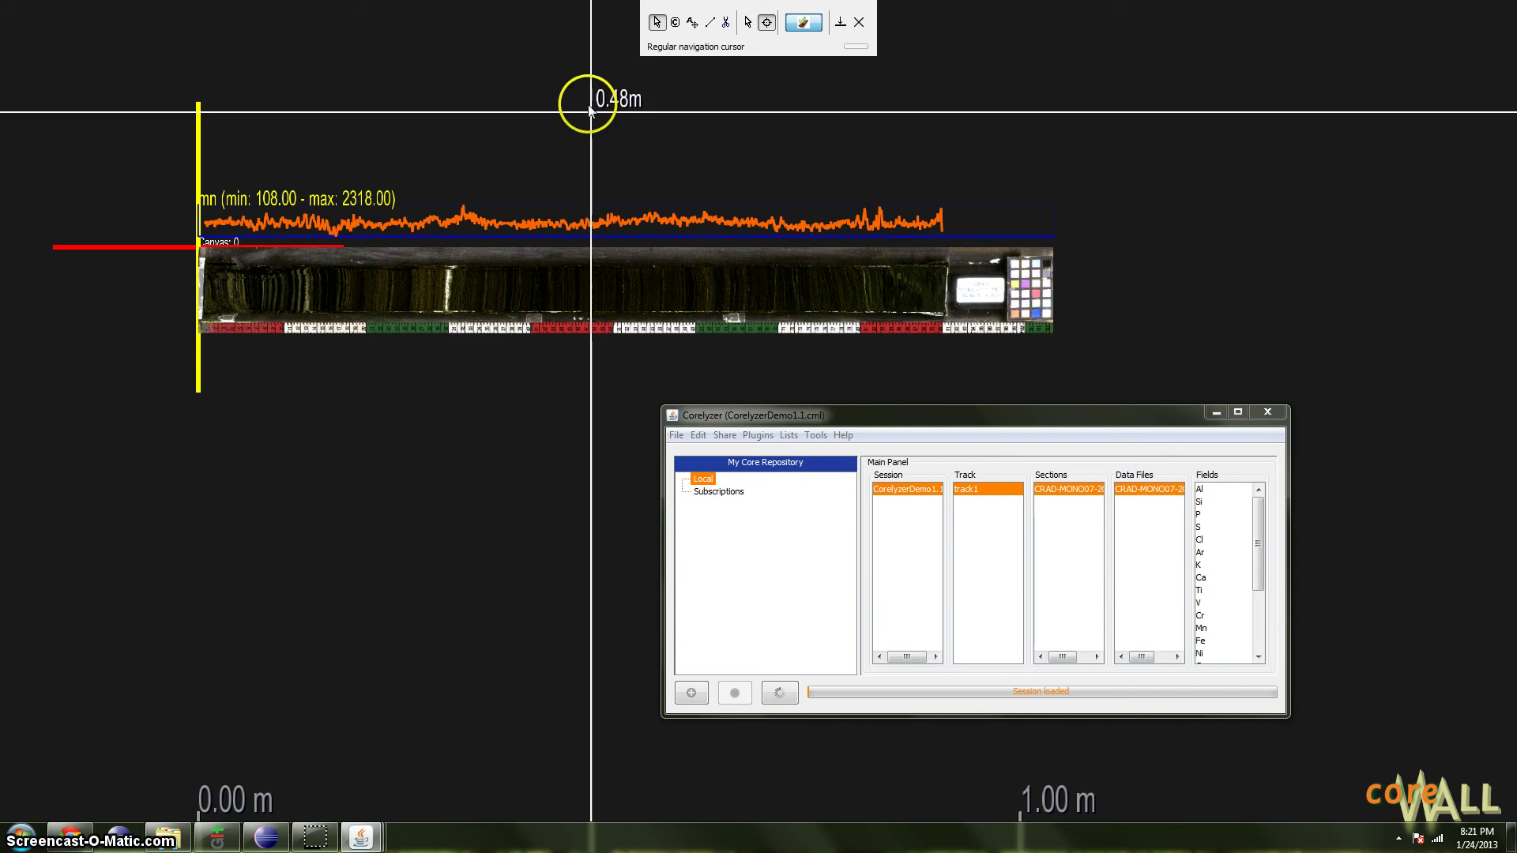
# Turn the crosshair guide lines off and then back on.
pyautogui.click(747, 22)
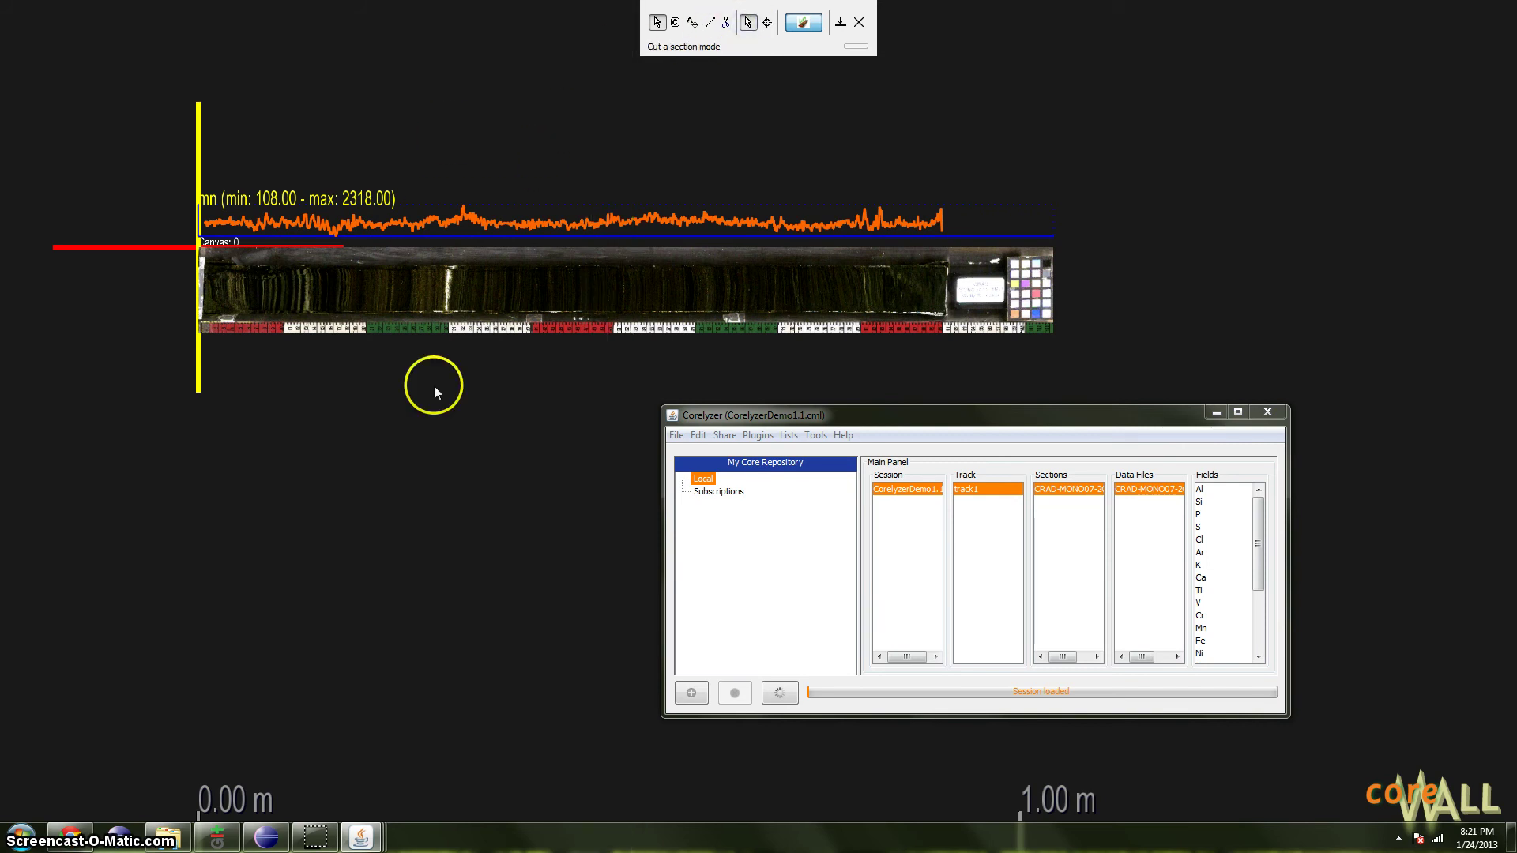
pyautogui.click(767, 23)
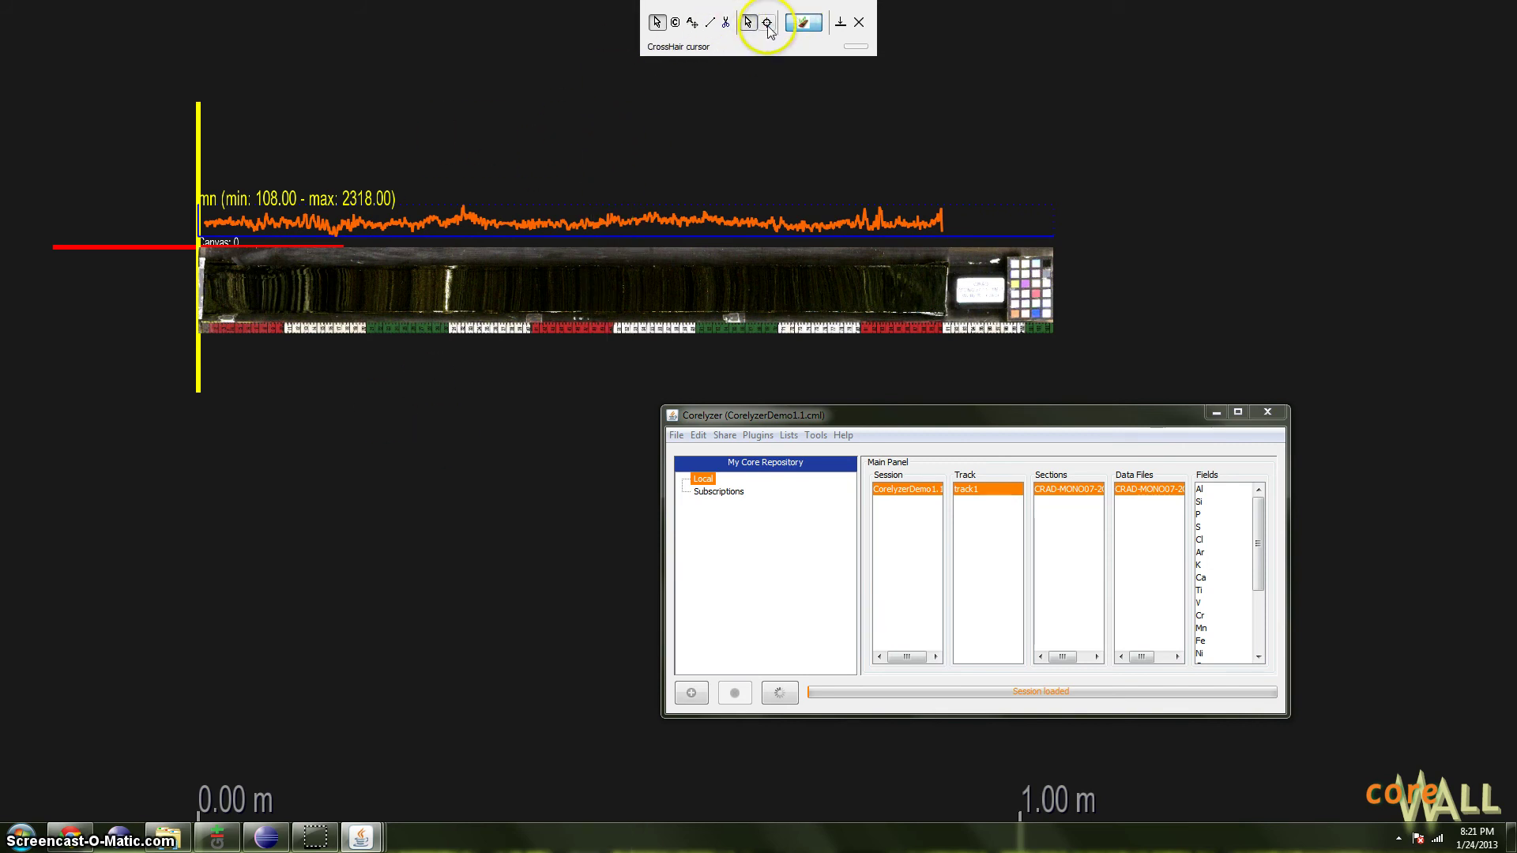
pyautogui.click(768, 24)
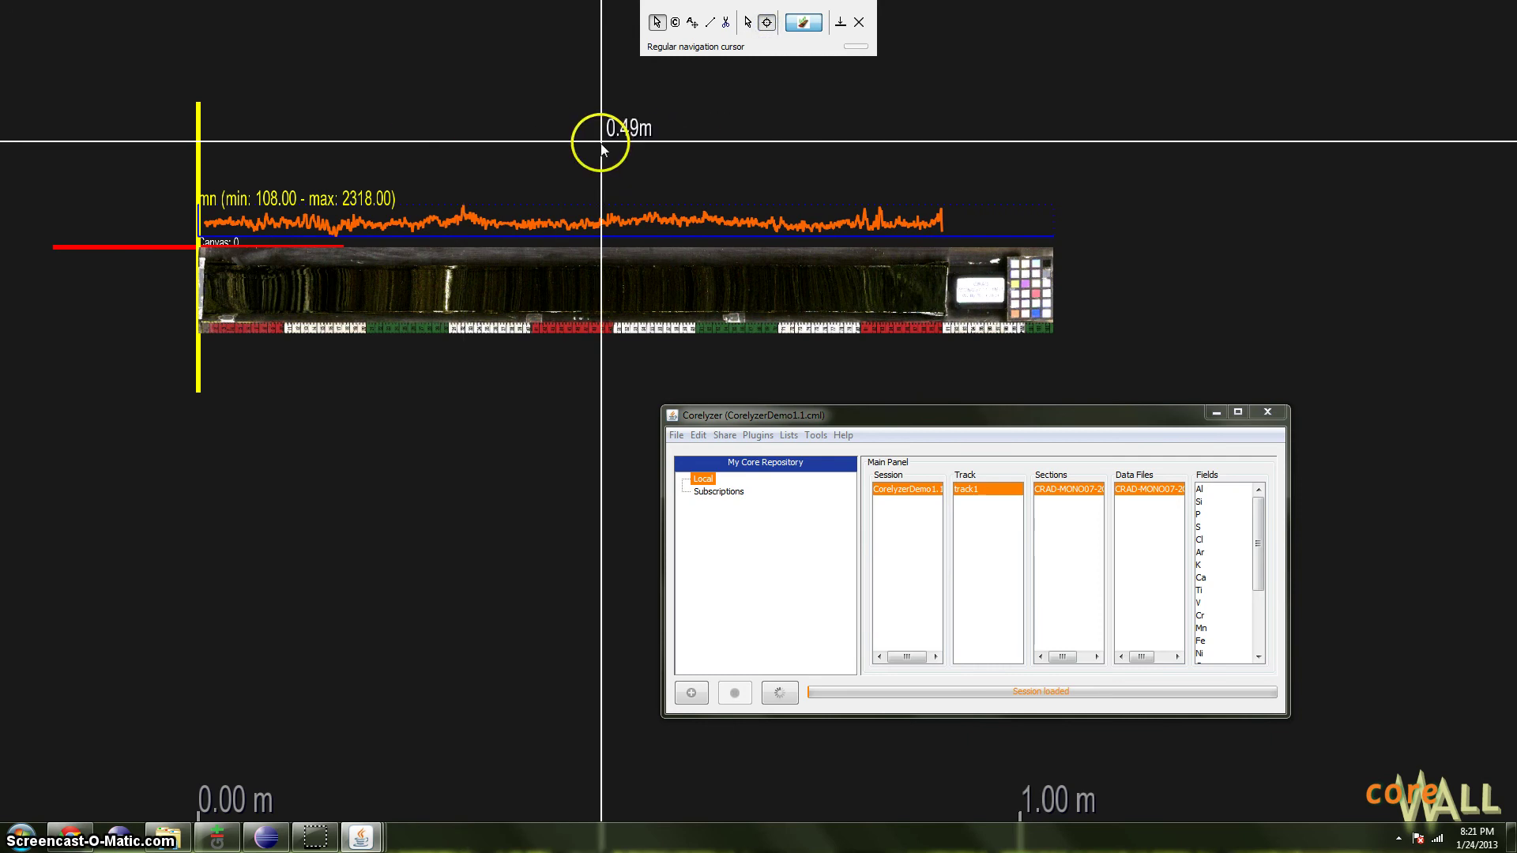
# Hide the main window, pan the core track view sideways, and show it again.
pyautogui.click(804, 24)
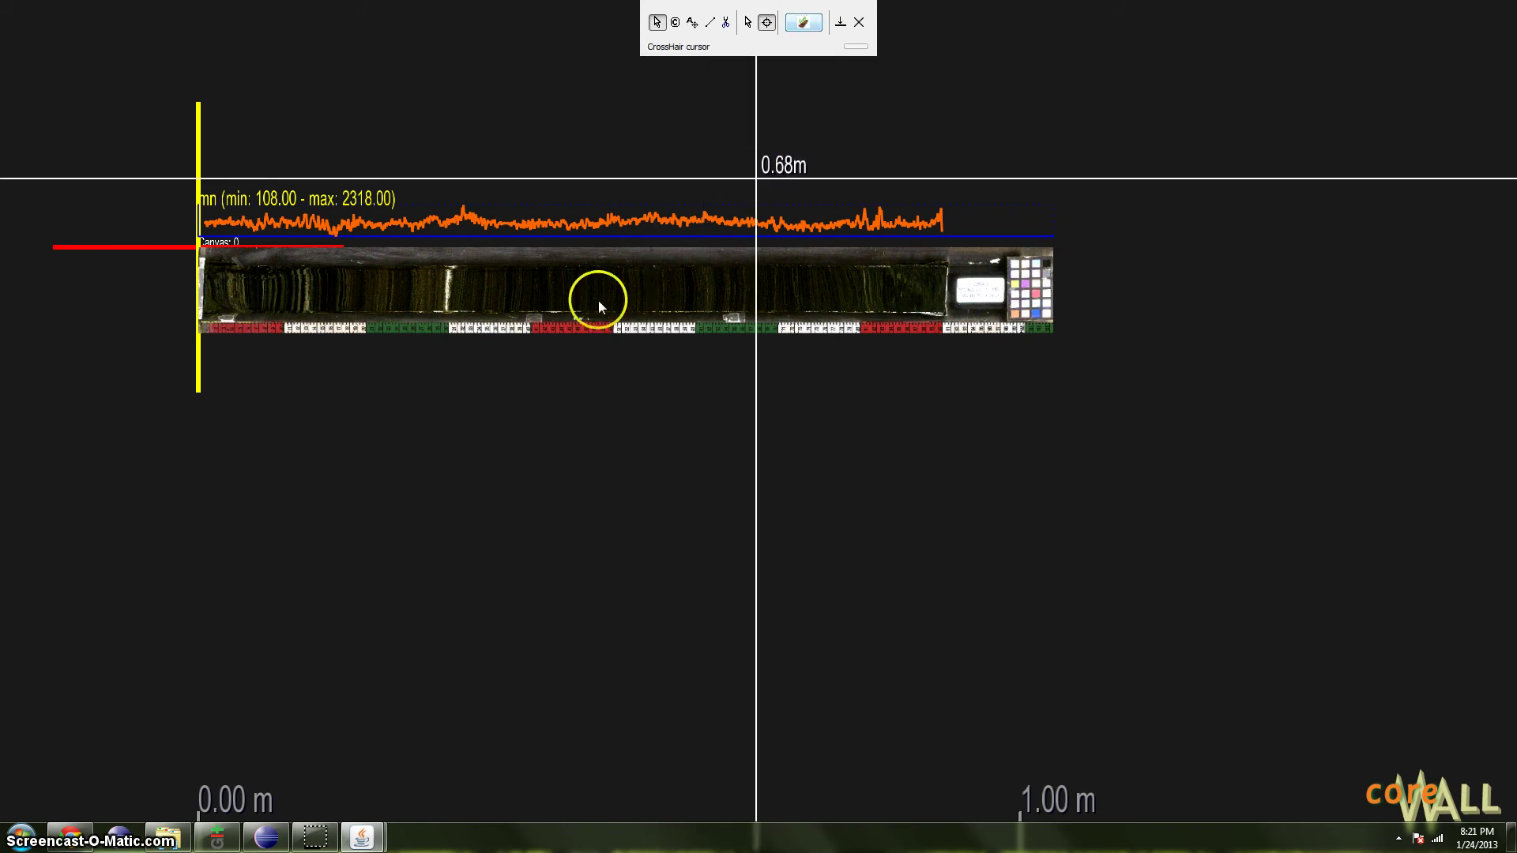
pyautogui.moveTo(596, 301); pyautogui.dragTo(790, 73)
pyautogui.click(803, 24)
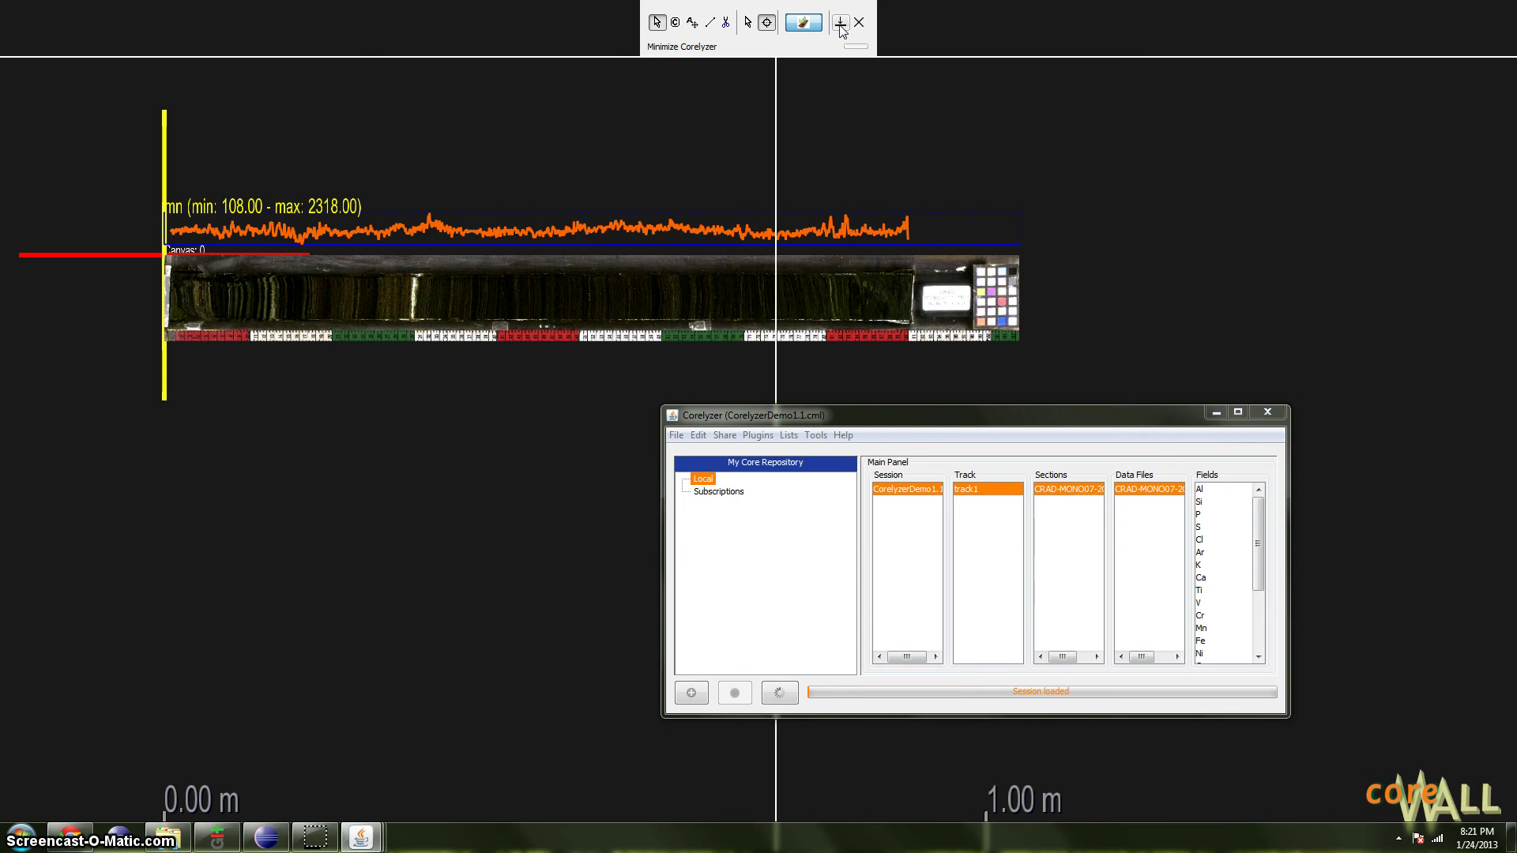
# Minimize Corelyzer, move the folder window, then restore Corelyzer and pan the track slightly left.
pyautogui.click(841, 26)
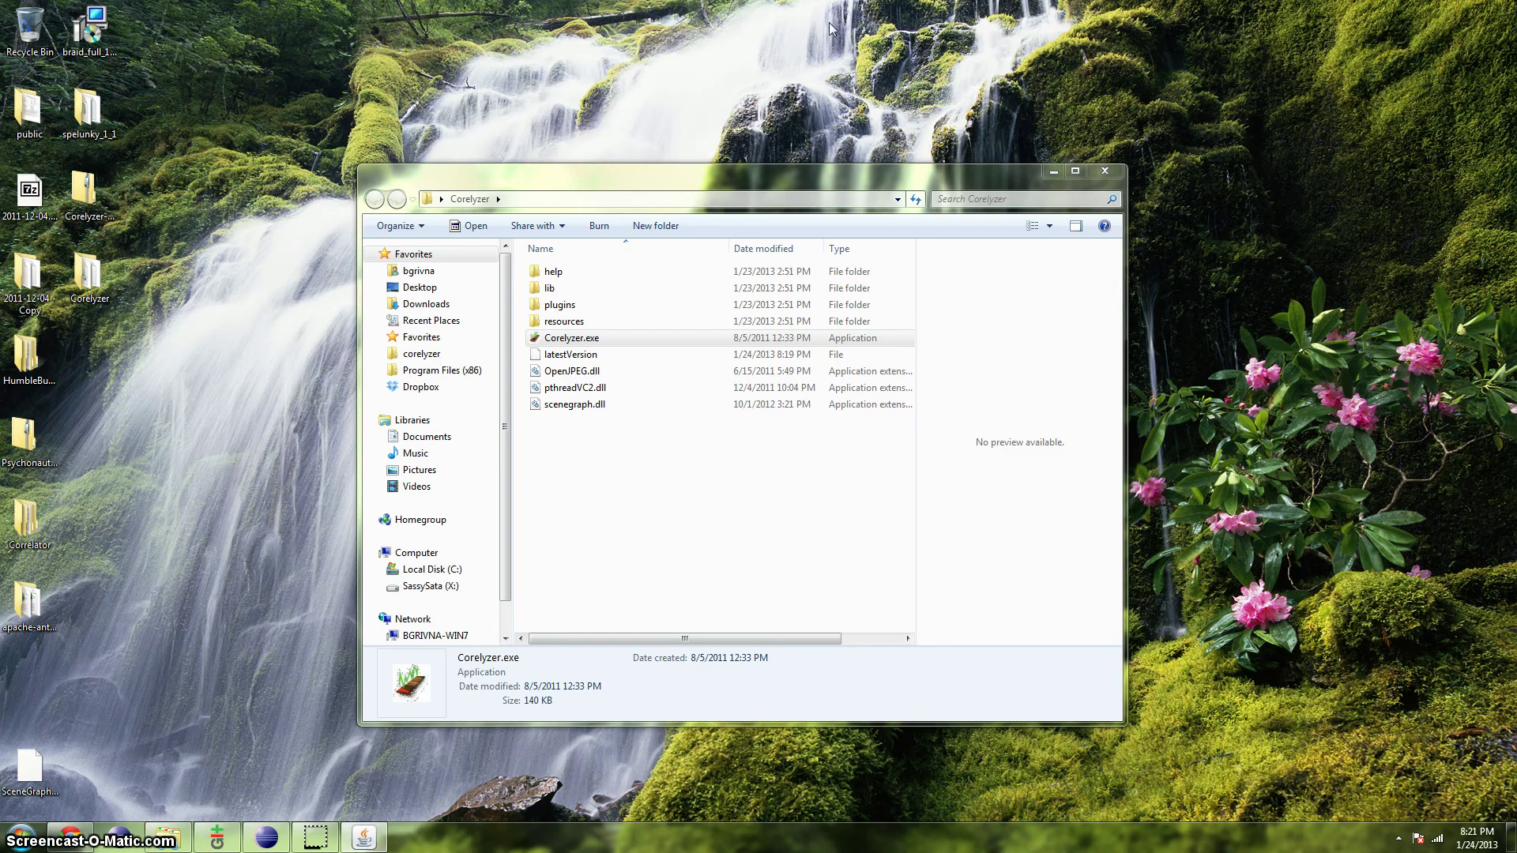
pyautogui.moveTo(627, 177); pyautogui.dragTo(757, 151)
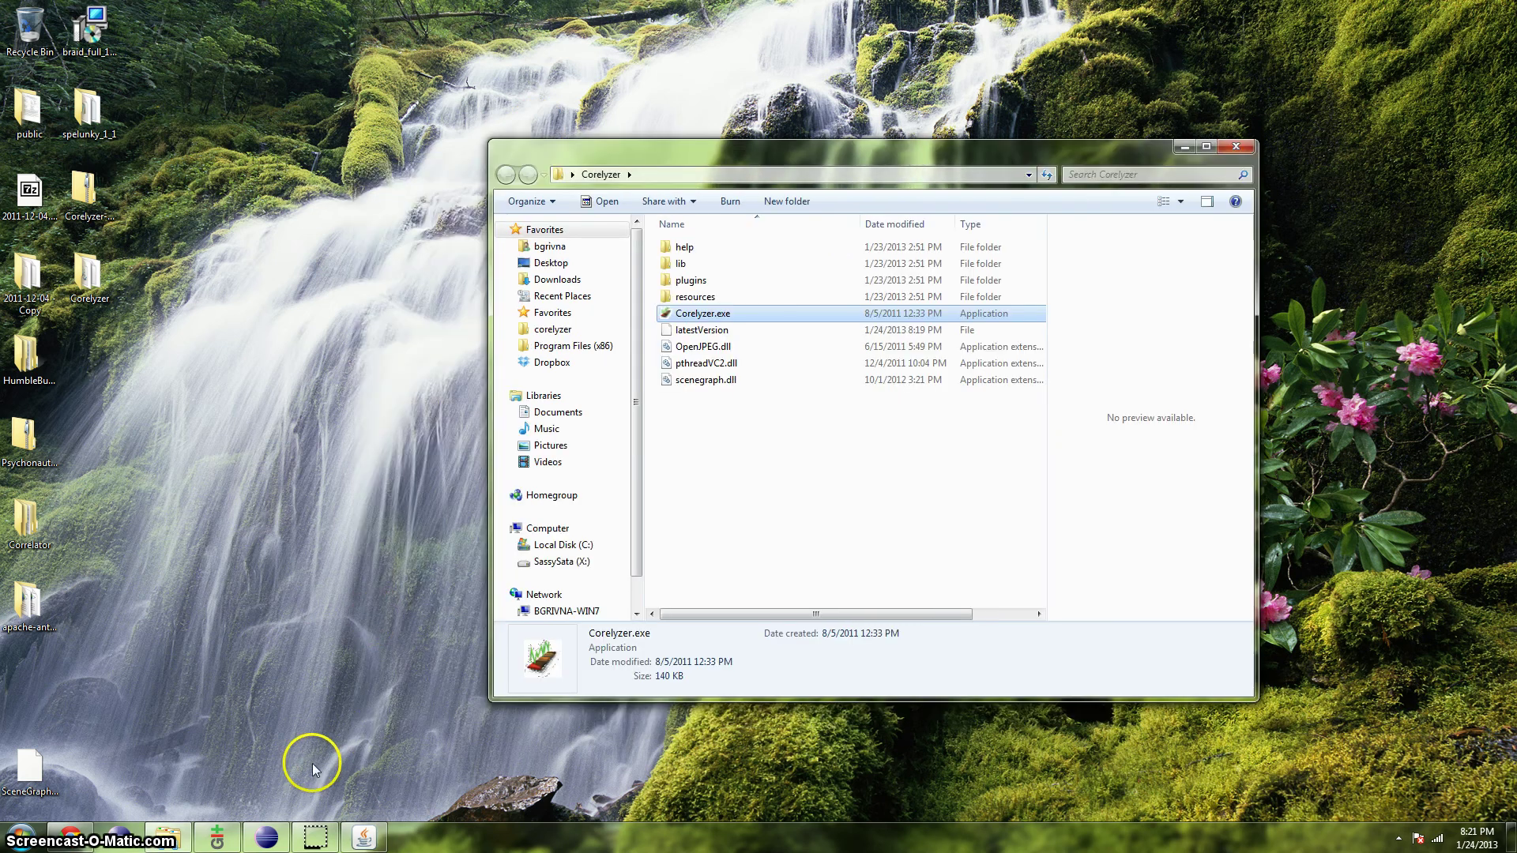
pyautogui.click(370, 842)
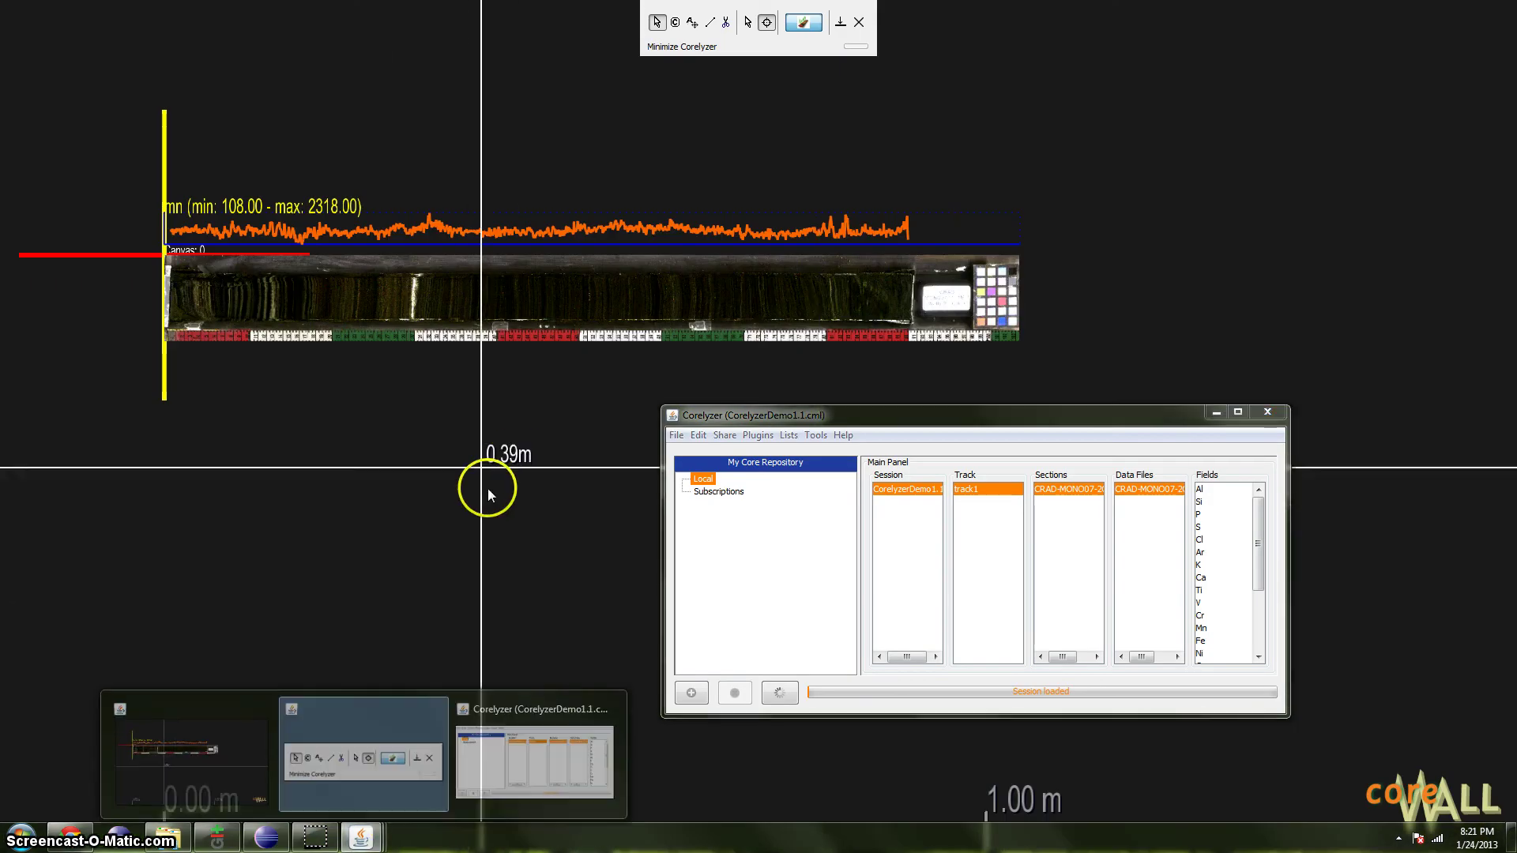
pyautogui.moveTo(524, 410); pyautogui.dragTo(501, 403)
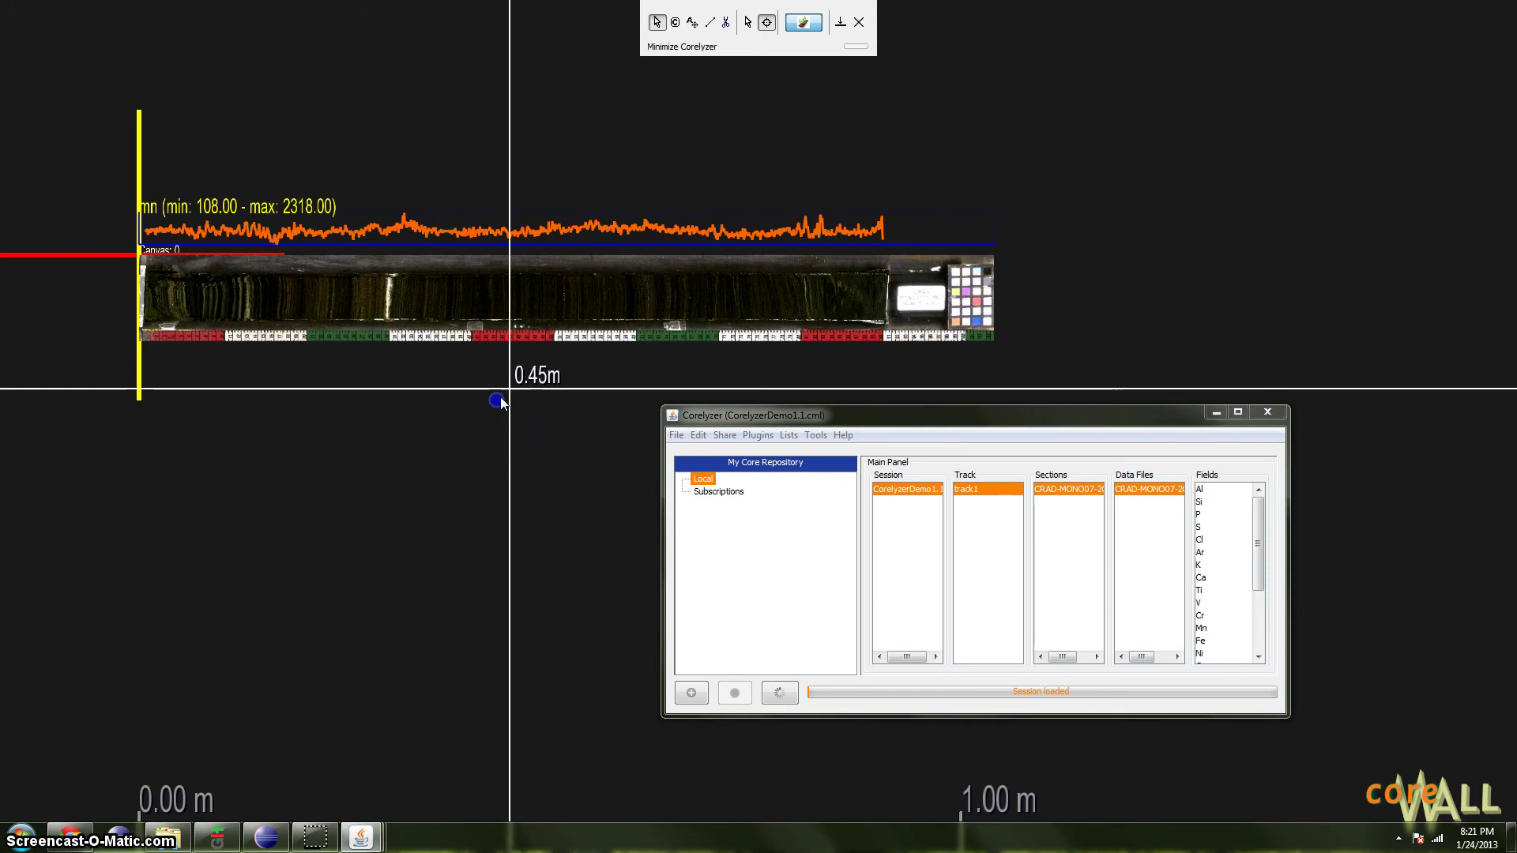
# Cancel quitting twice, via the Quit button and File > Quit, and move the panel up-left.
pyautogui.click(860, 23)
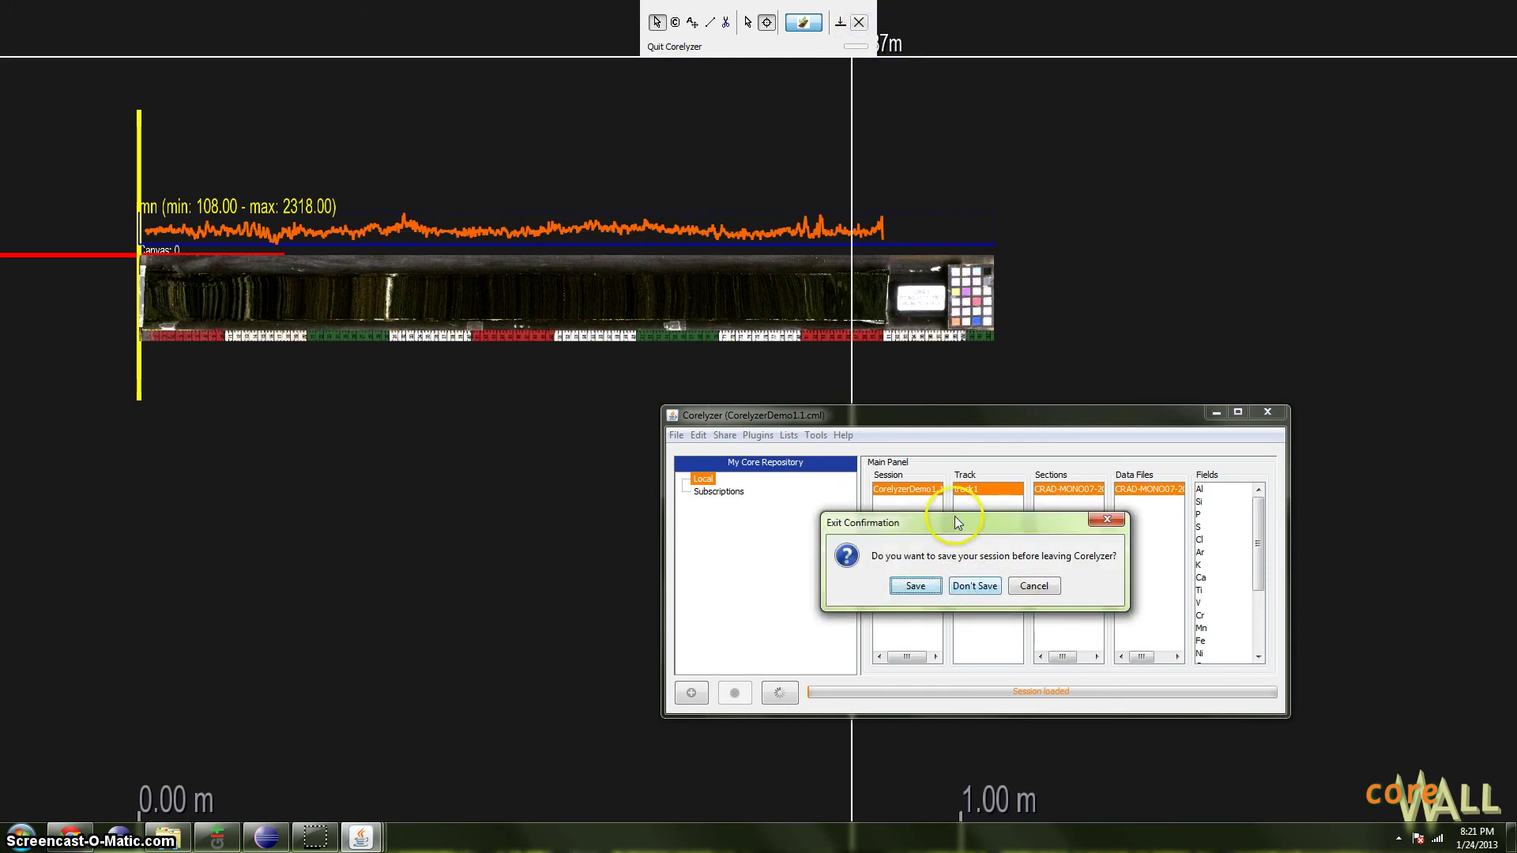
pyautogui.click(1027, 587)
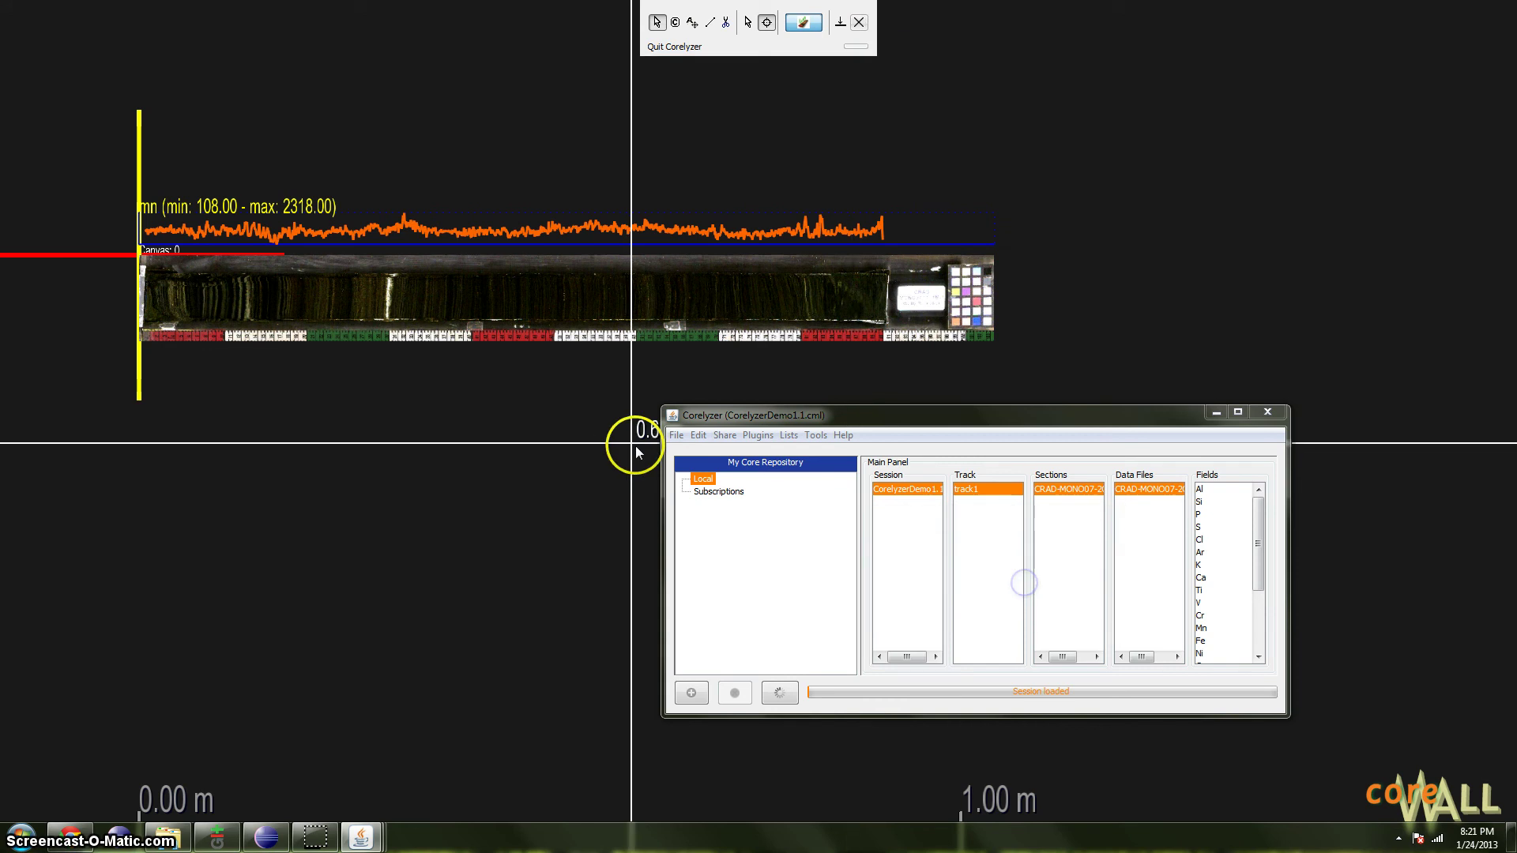
pyautogui.click(675, 436)
pyautogui.click(702, 678)
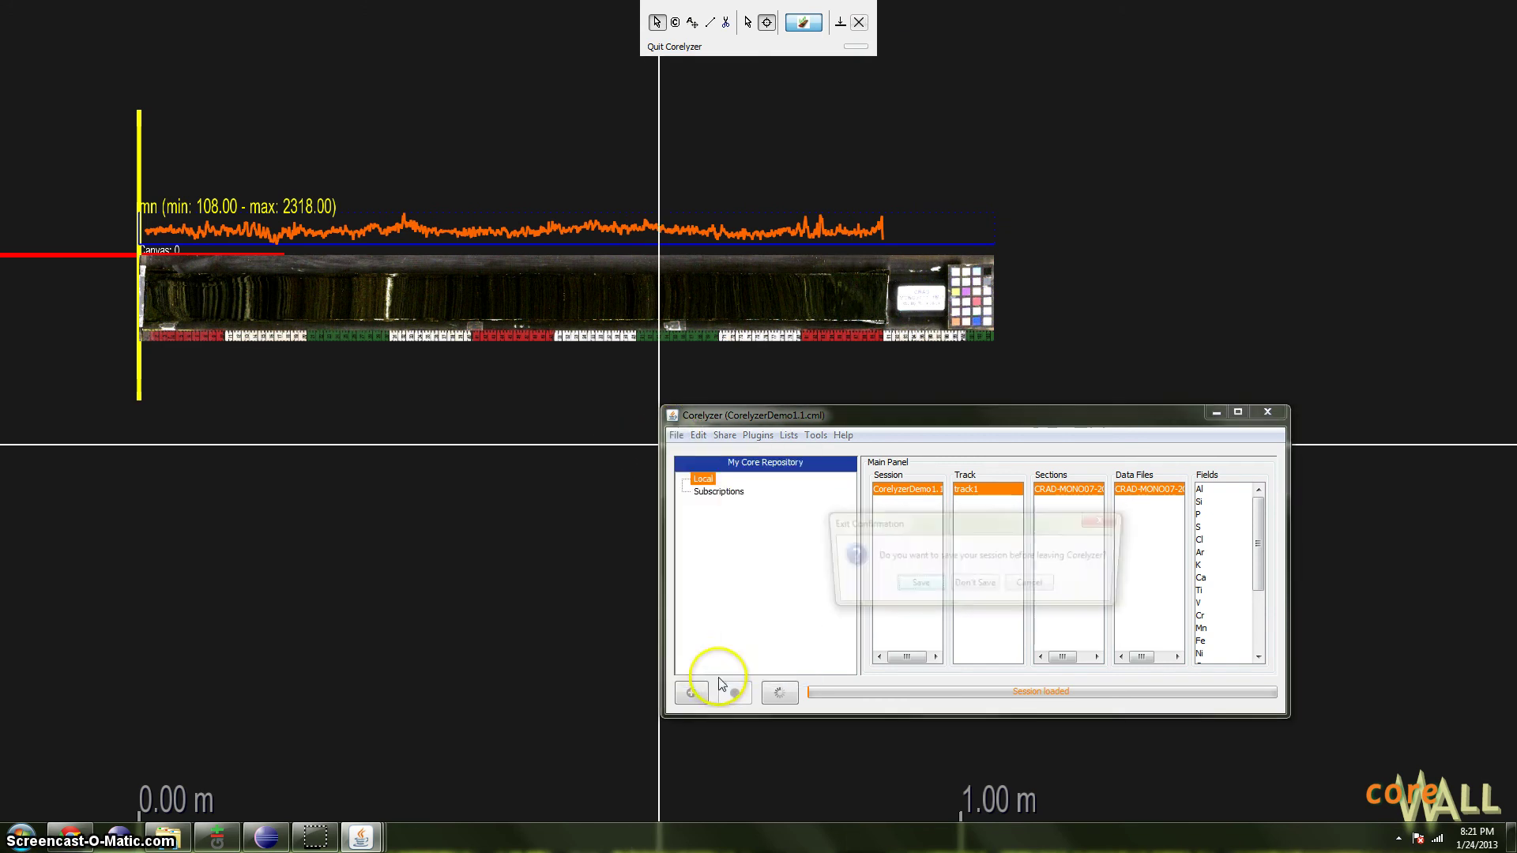
pyautogui.click(1029, 589)
pyautogui.moveTo(869, 420); pyautogui.dragTo(829, 408)
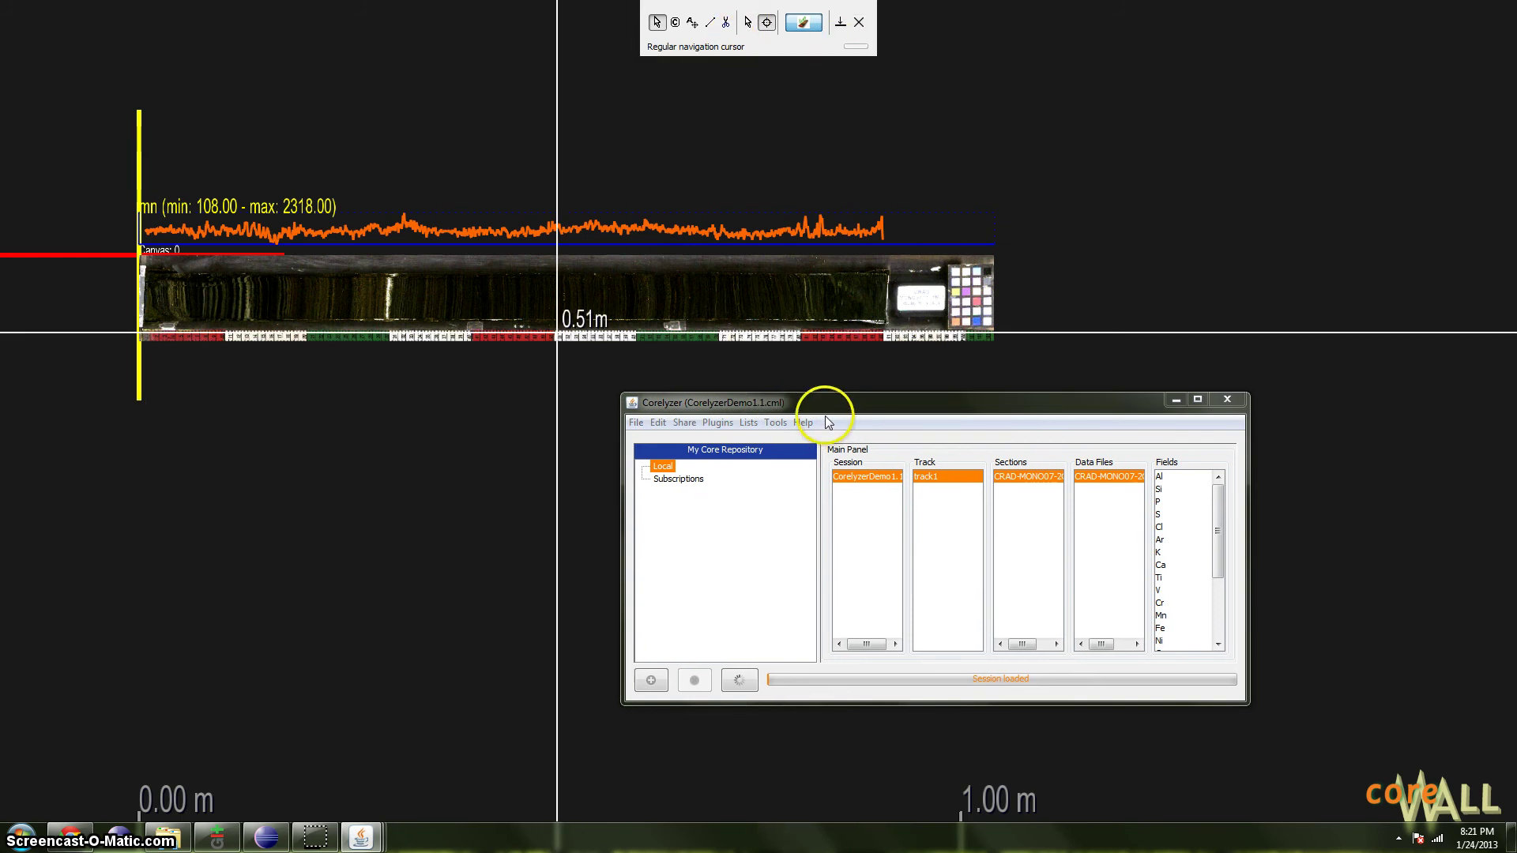
pyautogui.moveTo(822, 419); pyautogui.dragTo(700, 380)
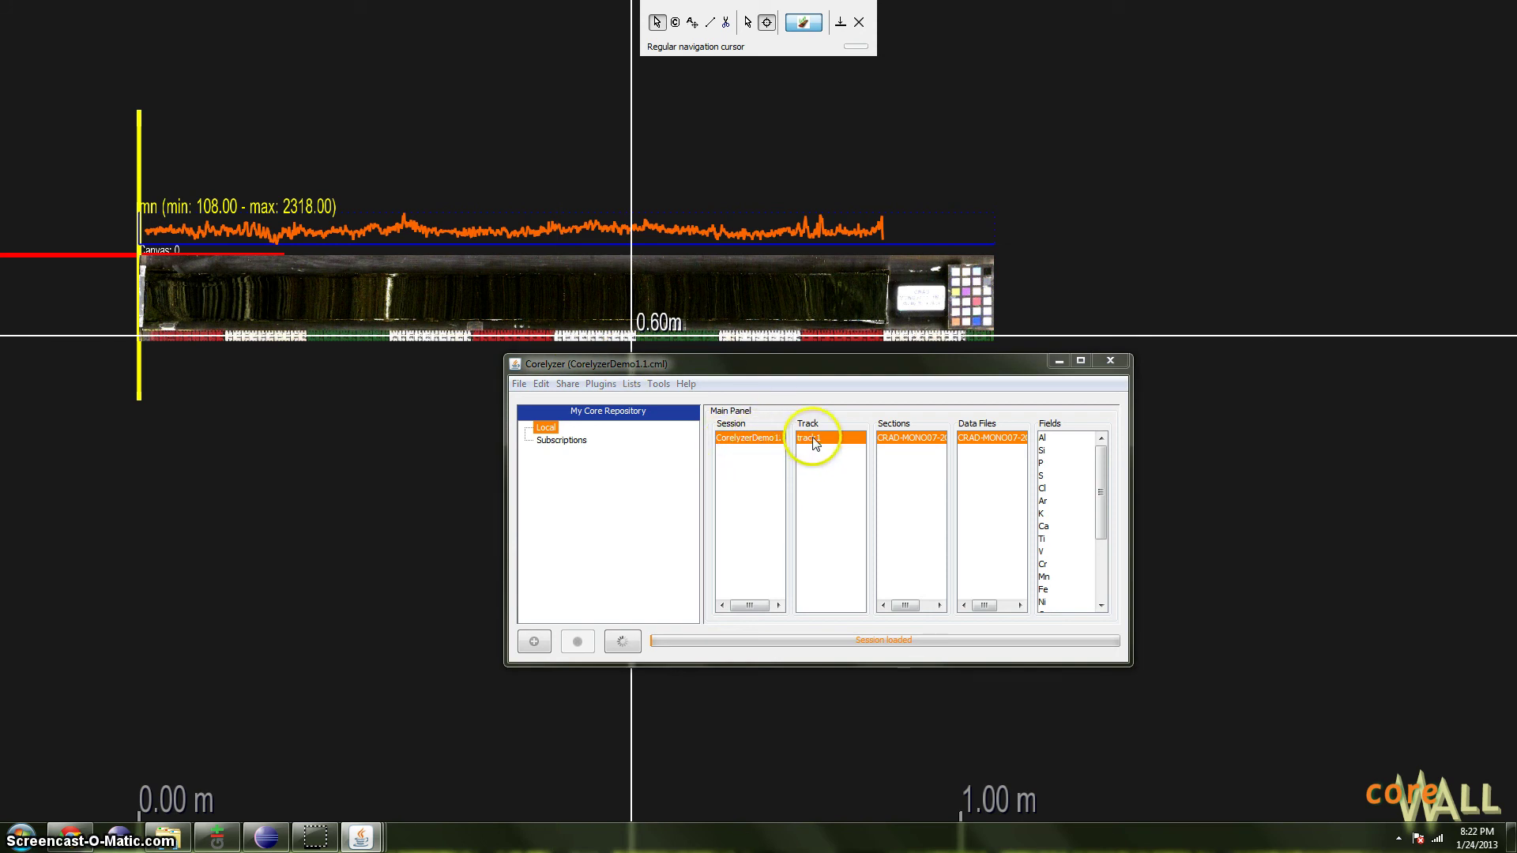
# Click through Si and S in the Fields list and settle on P.
pyautogui.moveTo(785, 363); pyautogui.dragTo(807, 384)
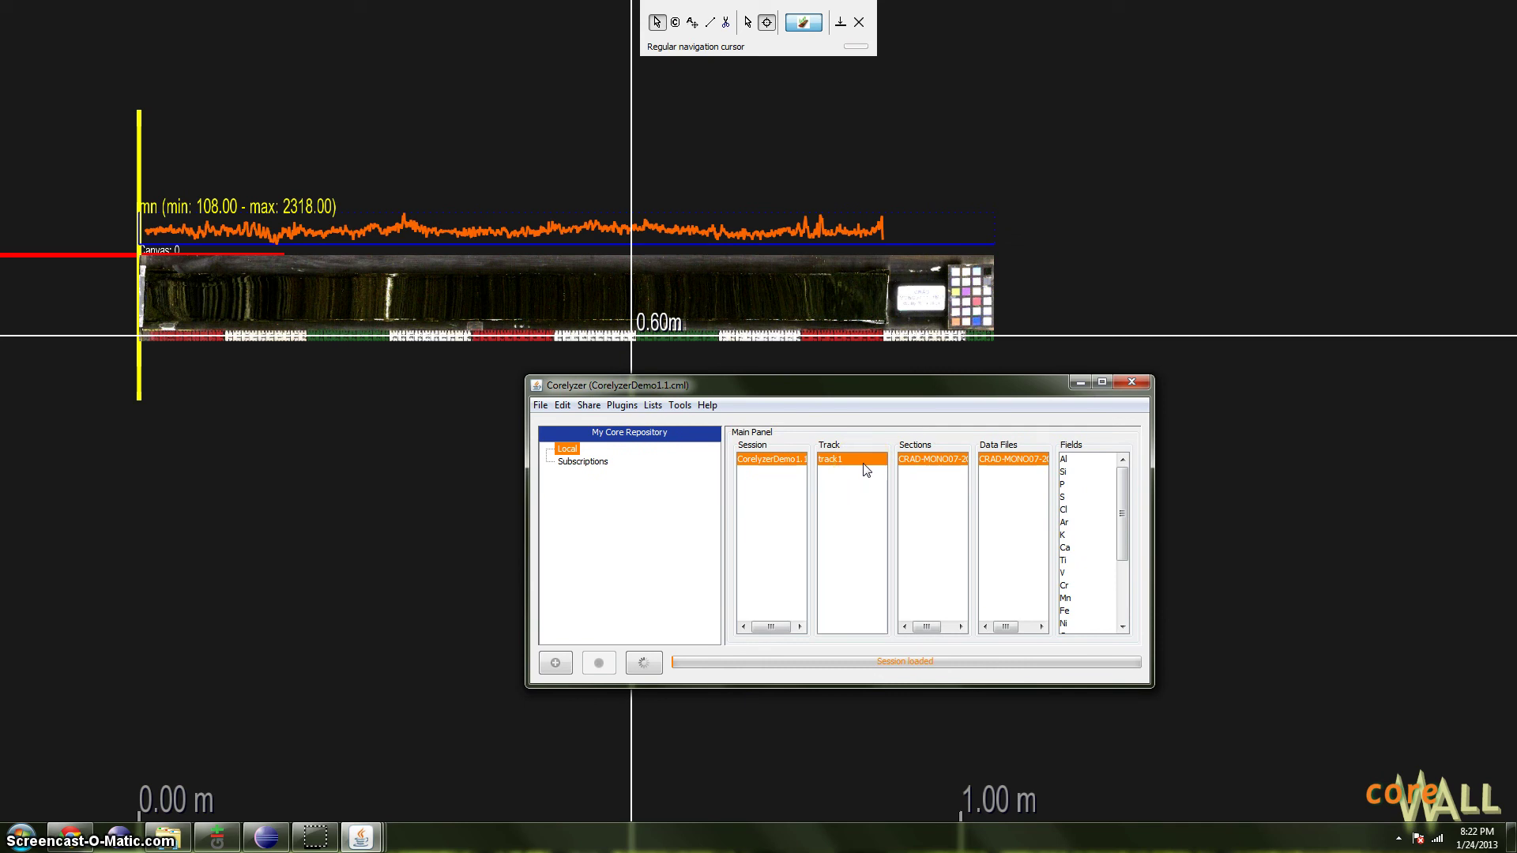
pyautogui.click(913, 467)
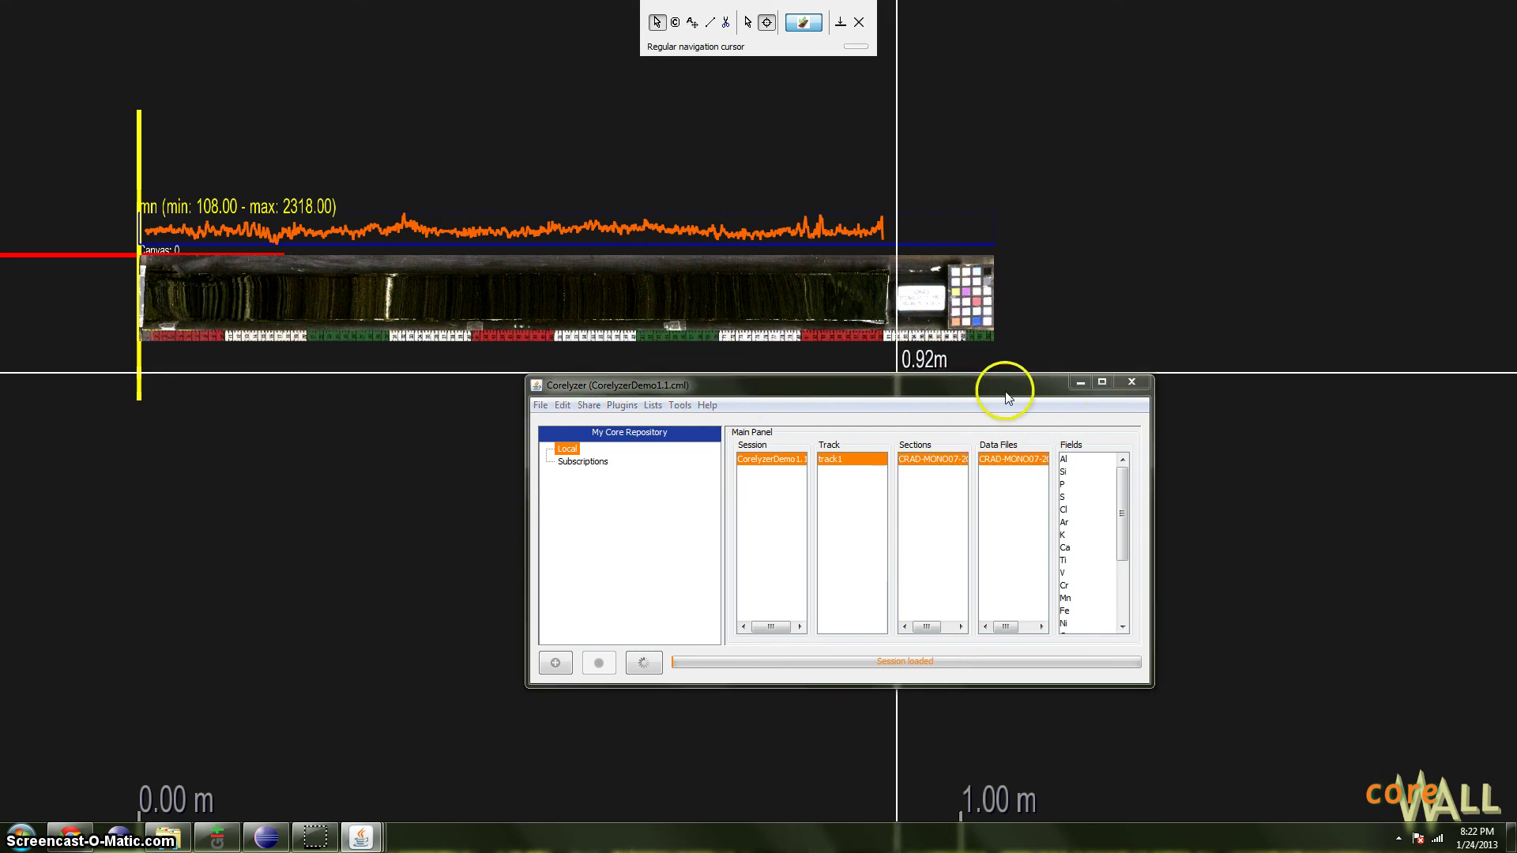
pyautogui.click(1065, 472)
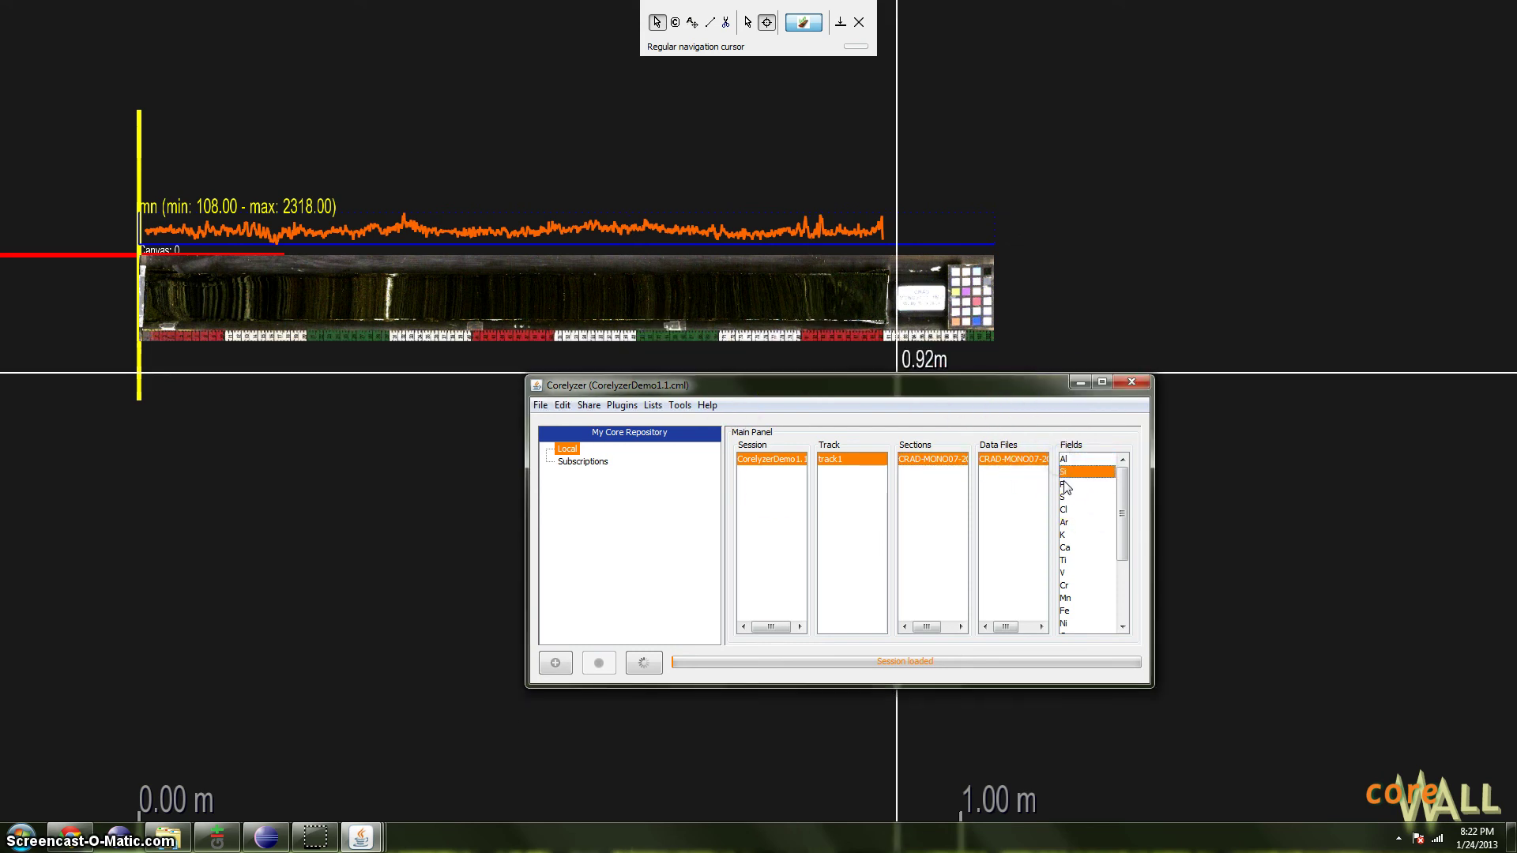
pyautogui.click(1069, 496)
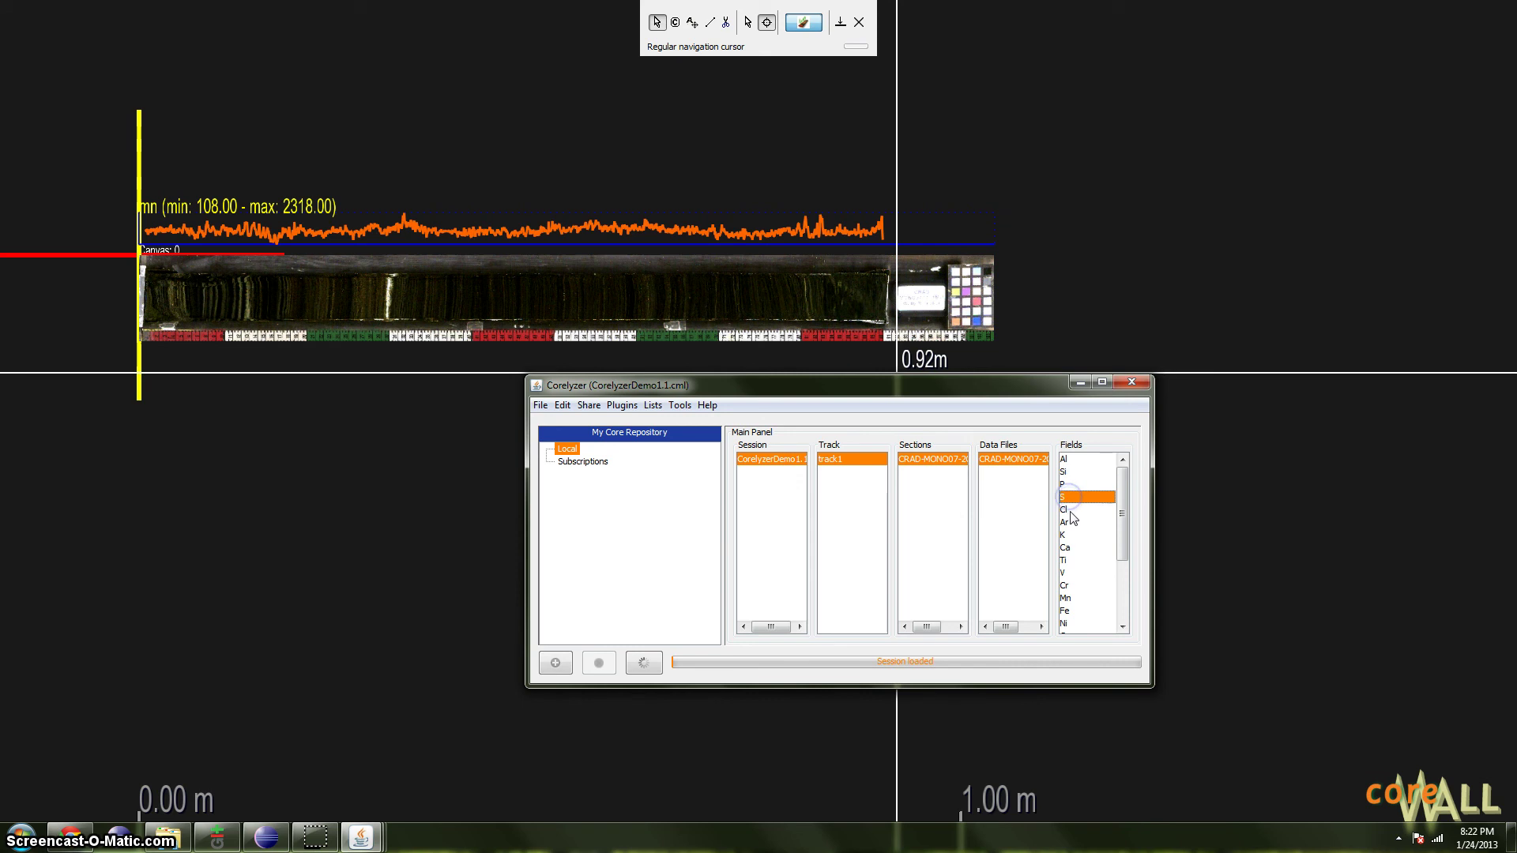
pyautogui.click(1065, 485)
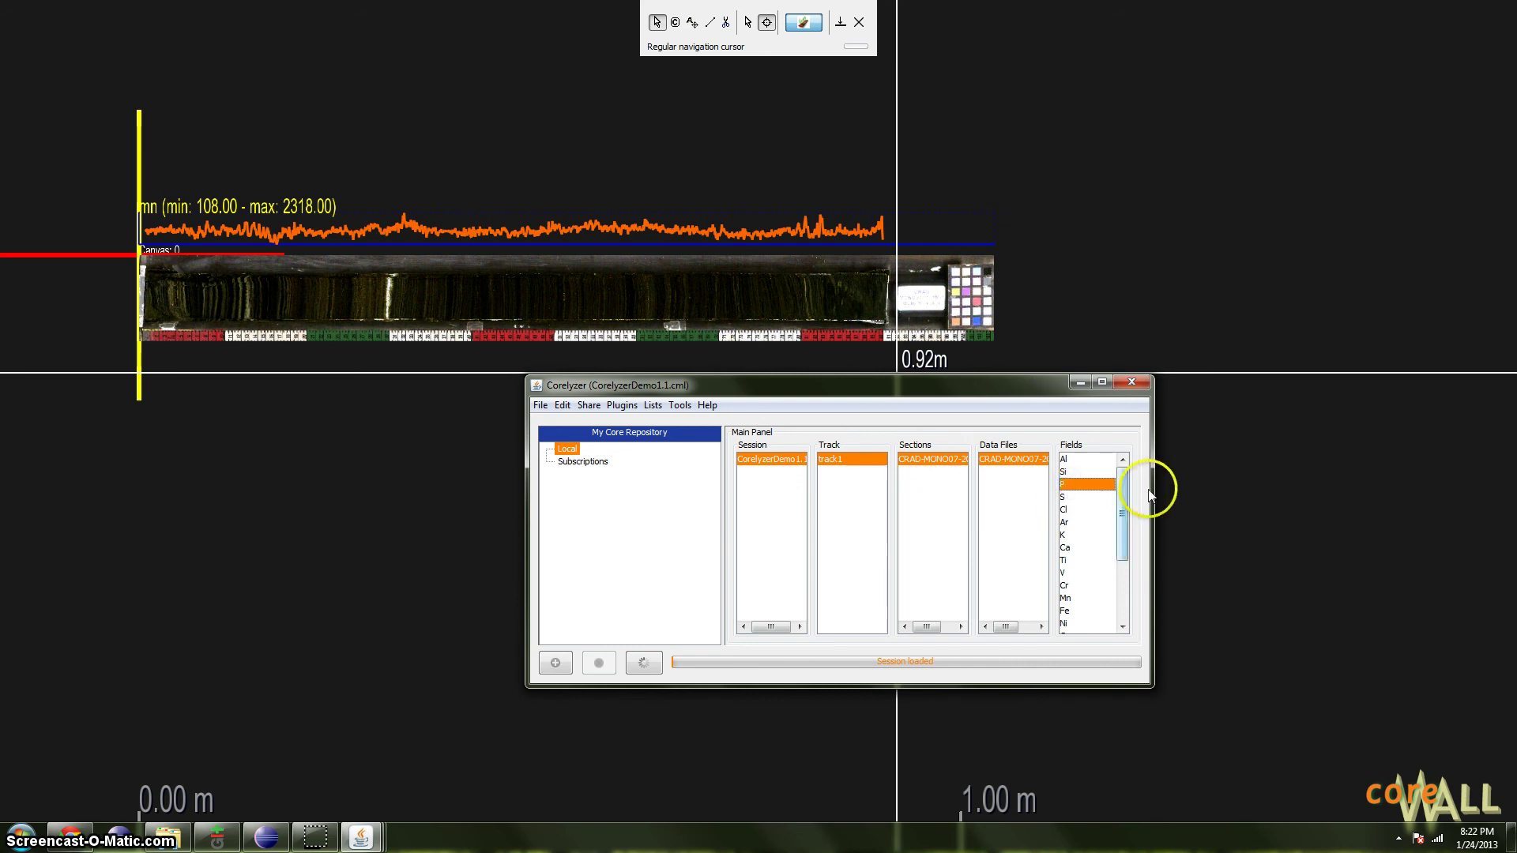
pyautogui.moveTo(1125, 493)
pyautogui.mouseDown()
pyautogui.moveTo(1122, 575)
pyautogui.moveTo(1126, 490)
pyautogui.mouseUp()
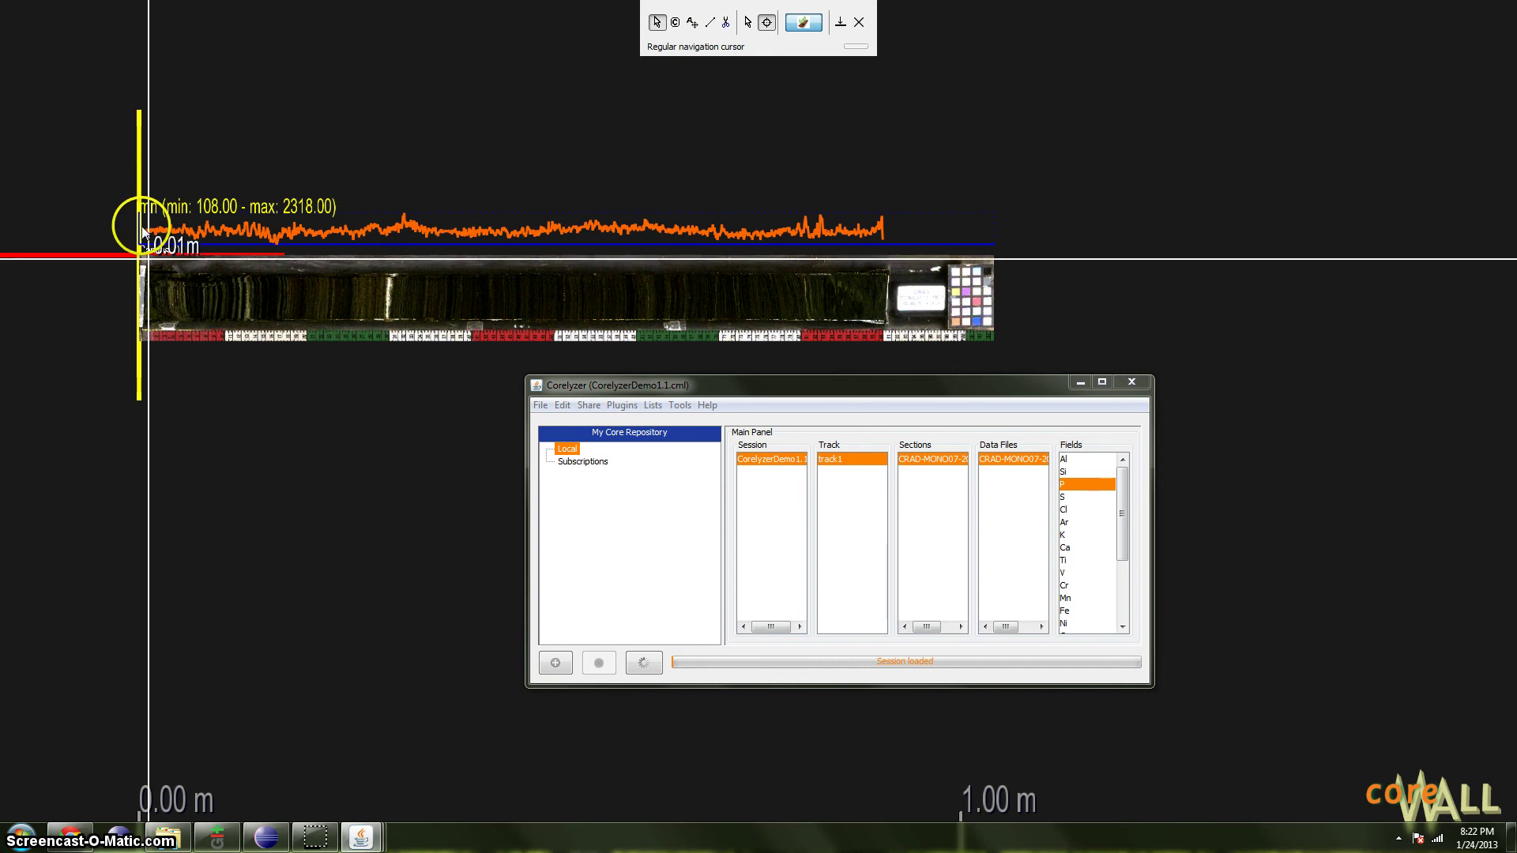
pyautogui.moveTo(867, 388); pyautogui.dragTo(787, 383)
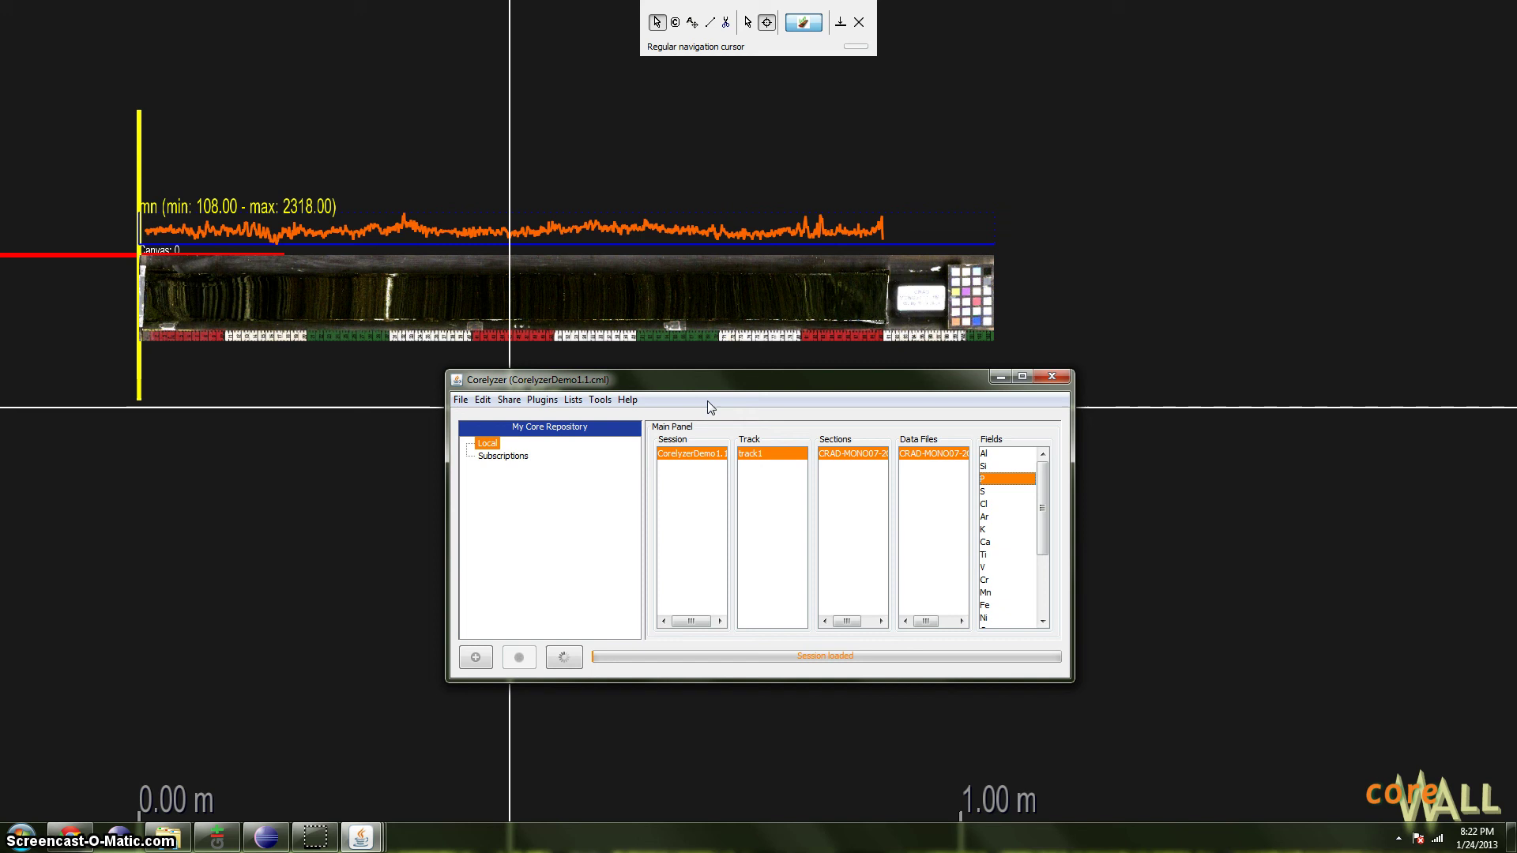
pyautogui.moveTo(702, 380); pyautogui.dragTo(861, 388)
# Pan the canvas to reposition the core track.
pyautogui.click(355, 416)
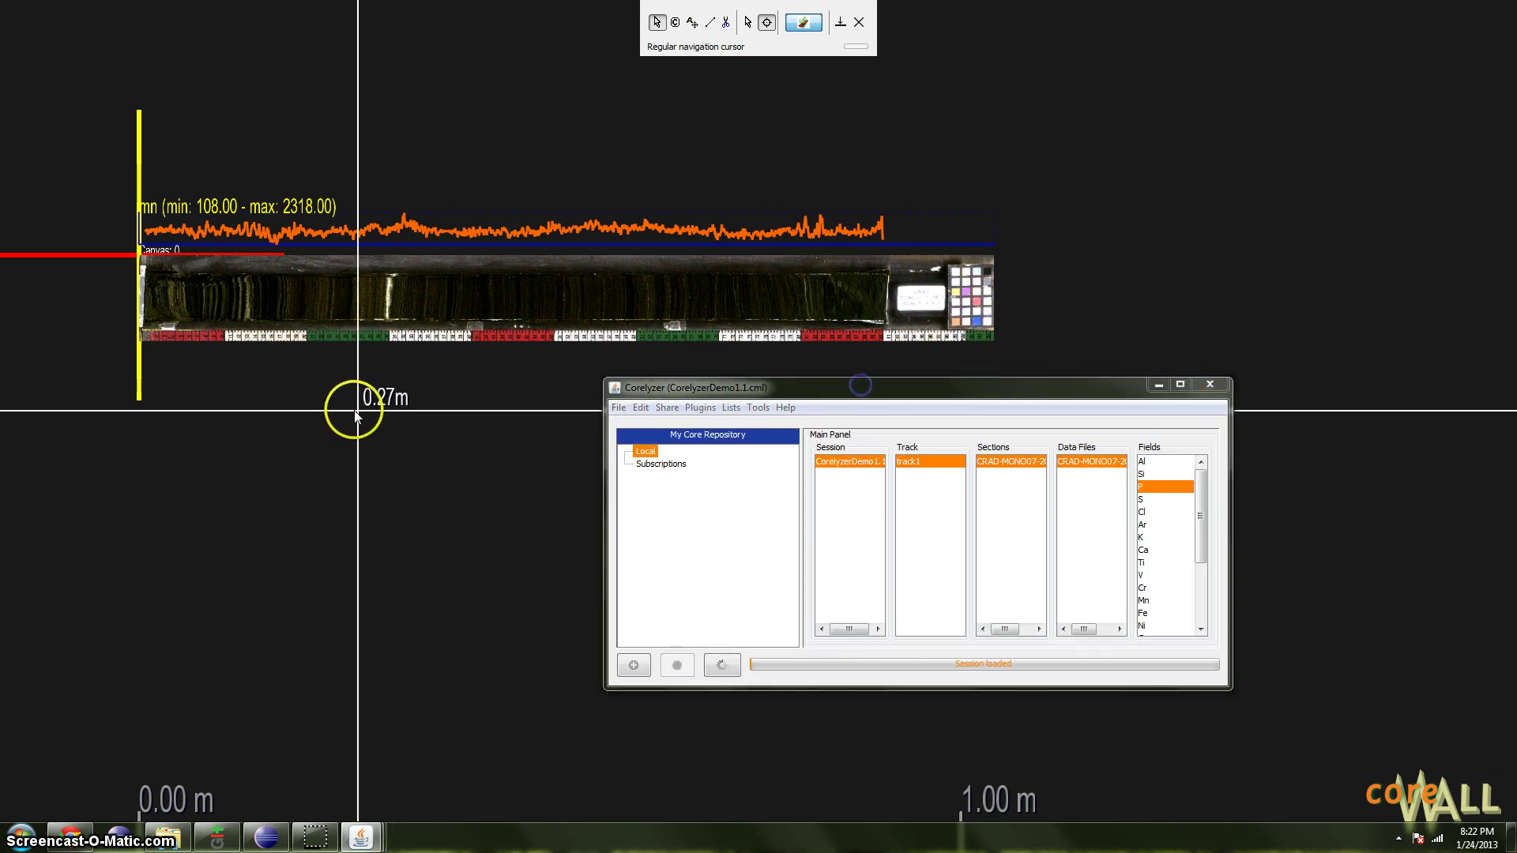
pyautogui.moveTo(355, 417)
pyautogui.mouseDown()
pyautogui.moveTo(543, 241)
pyautogui.moveTo(302, 425)
pyautogui.moveTo(341, 424)
pyautogui.mouseUp()
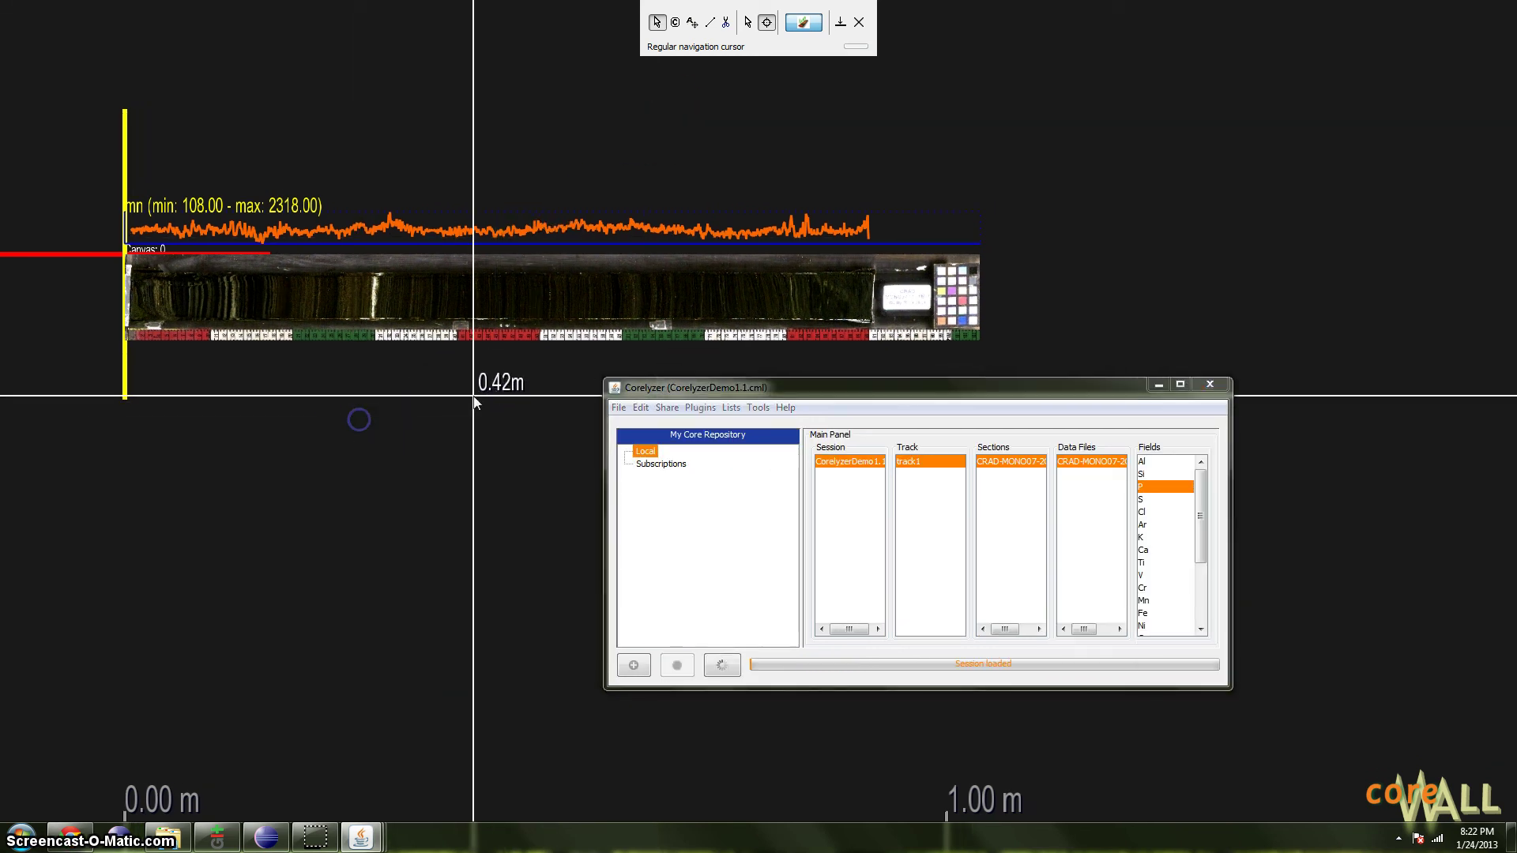
pyautogui.moveTo(474, 402)
pyautogui.mouseDown()
pyautogui.moveTo(306, 401)
pyautogui.moveTo(400, 397)
pyautogui.moveTo(827, 298)
pyautogui.moveTo(339, 355)
pyautogui.moveTo(192, 392)
pyautogui.moveTo(391, 372)
pyautogui.moveTo(227, 400)
pyautogui.mouseUp()
pyautogui.click(417, 385)
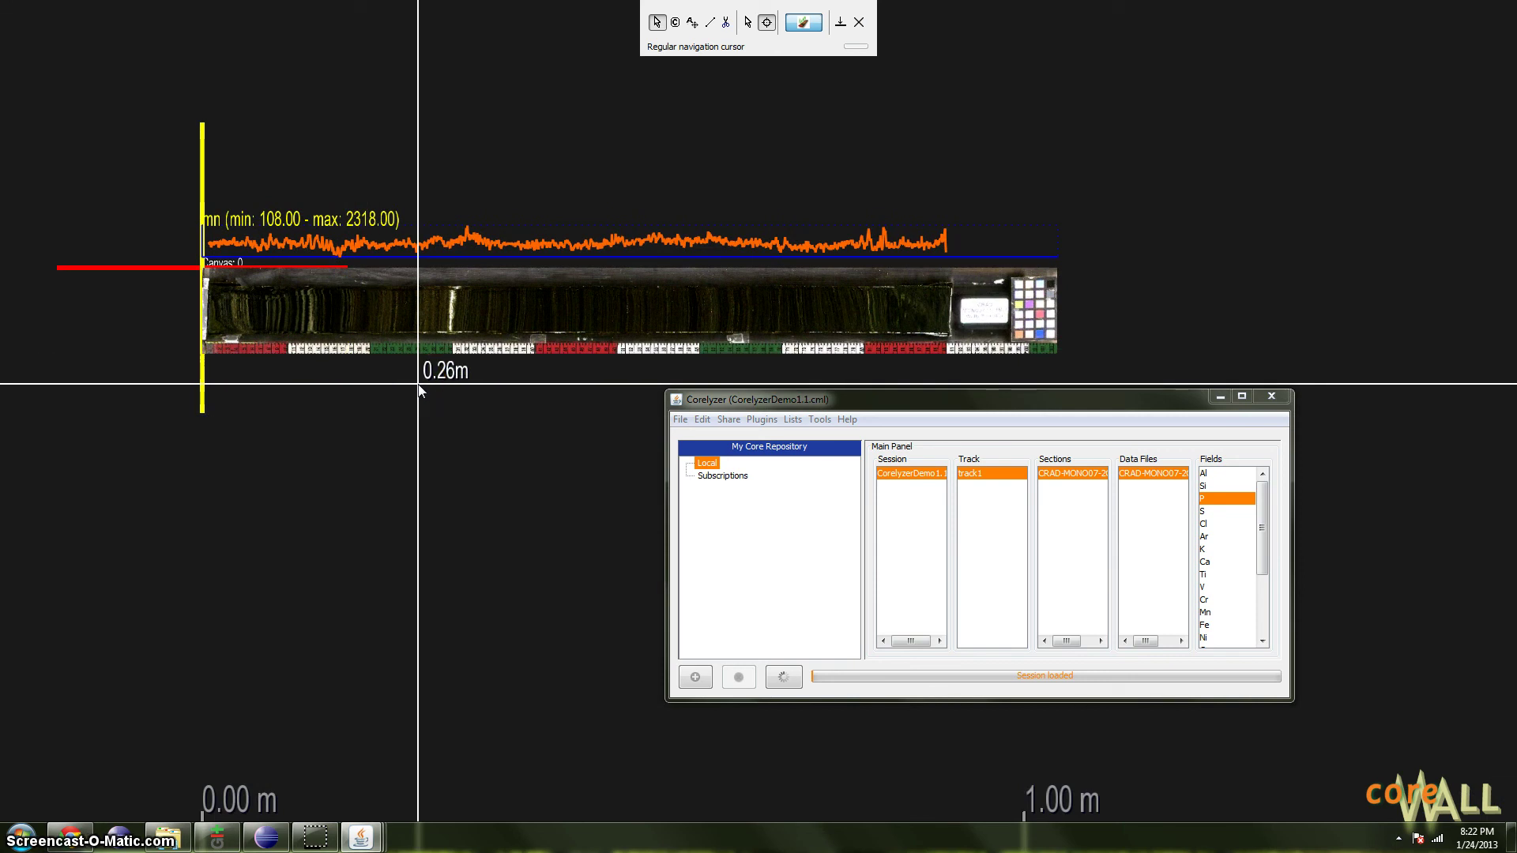
# Zoom out and back in around the crosshair so the 0–1 m core span fills more of the canvas.
pyautogui.scroll(-5, 419, 390)
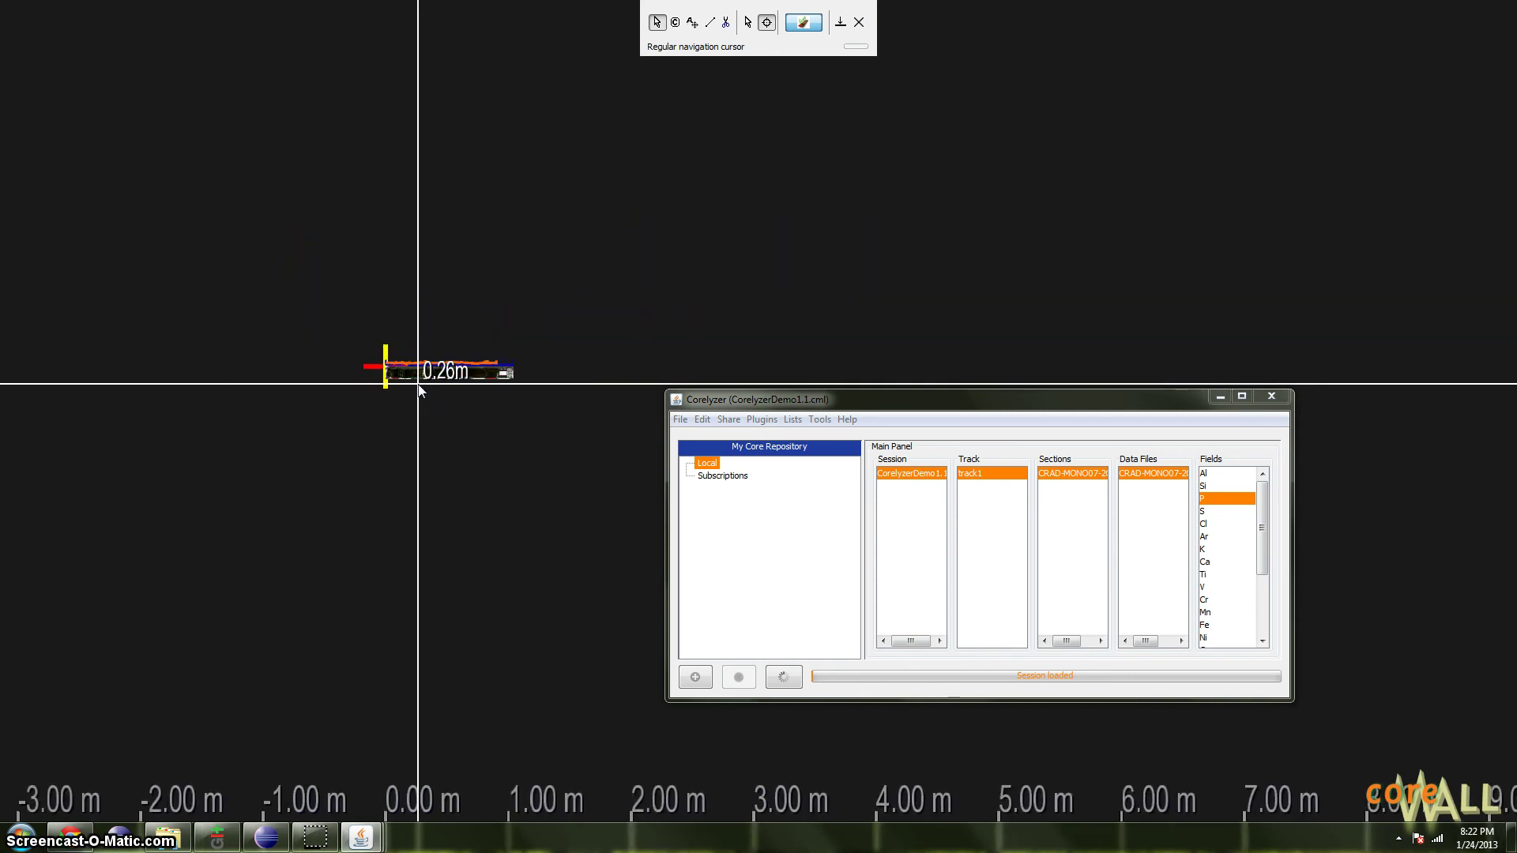
pyautogui.scroll(8, 419, 390)
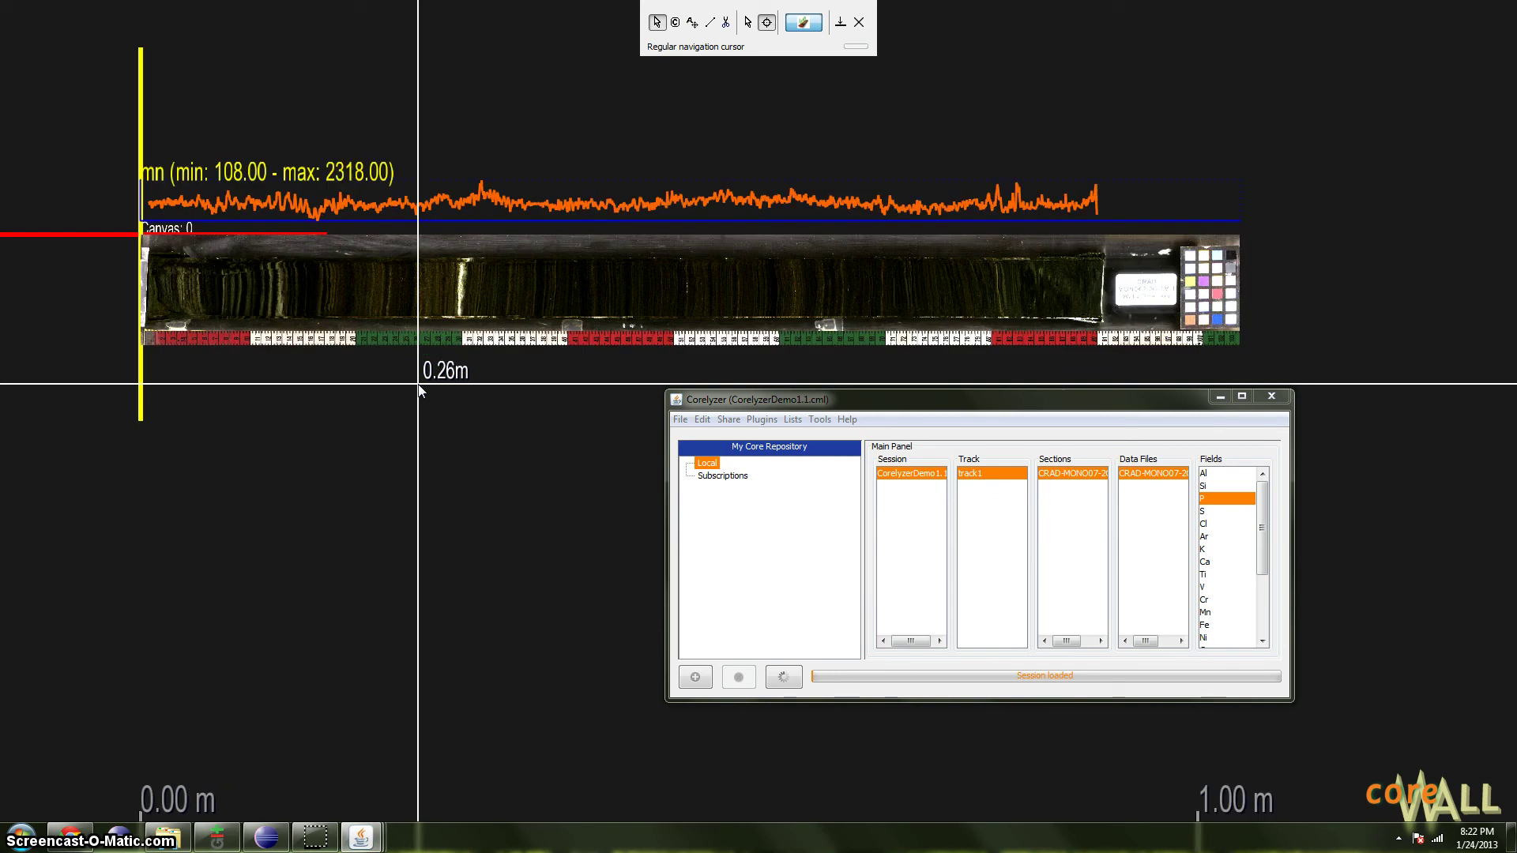
pyautogui.click(425, 306)
pyautogui.scroll(-4, 425, 306)
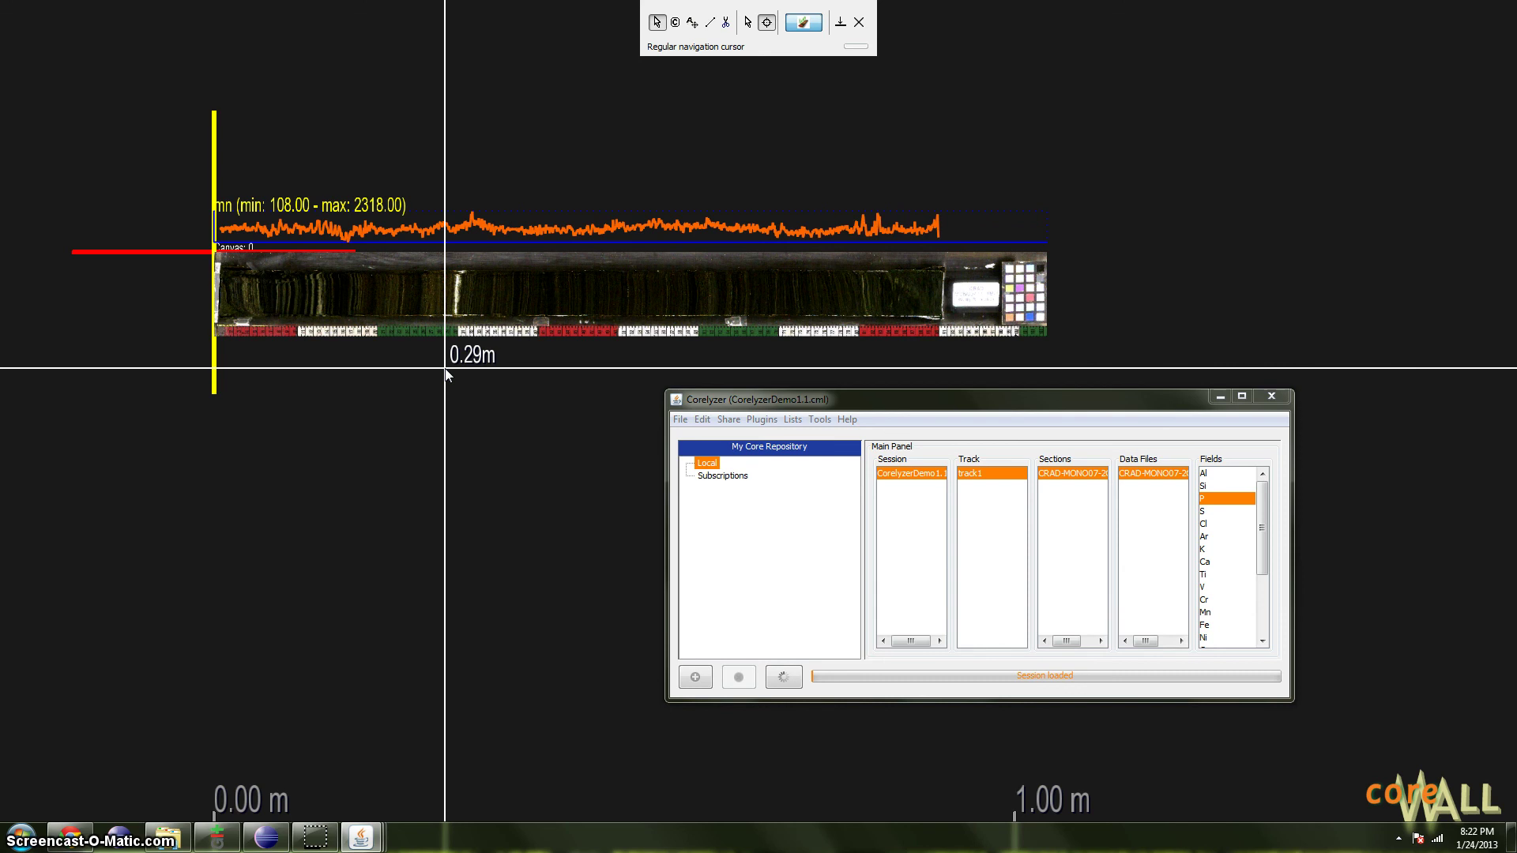
pyautogui.scroll(-5, 447, 374)
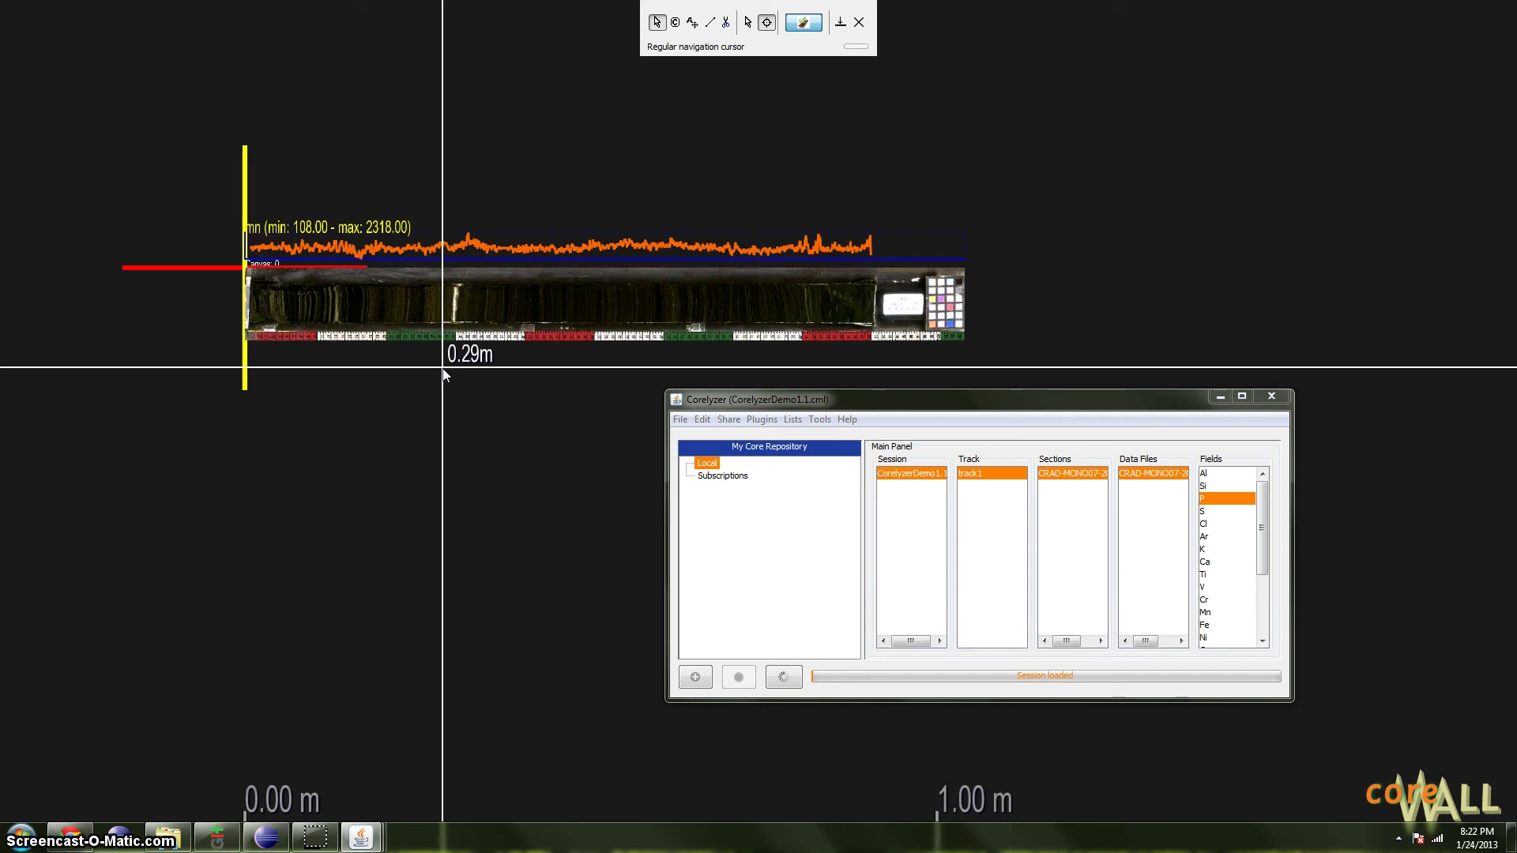
pyautogui.scroll(5, 444, 373)
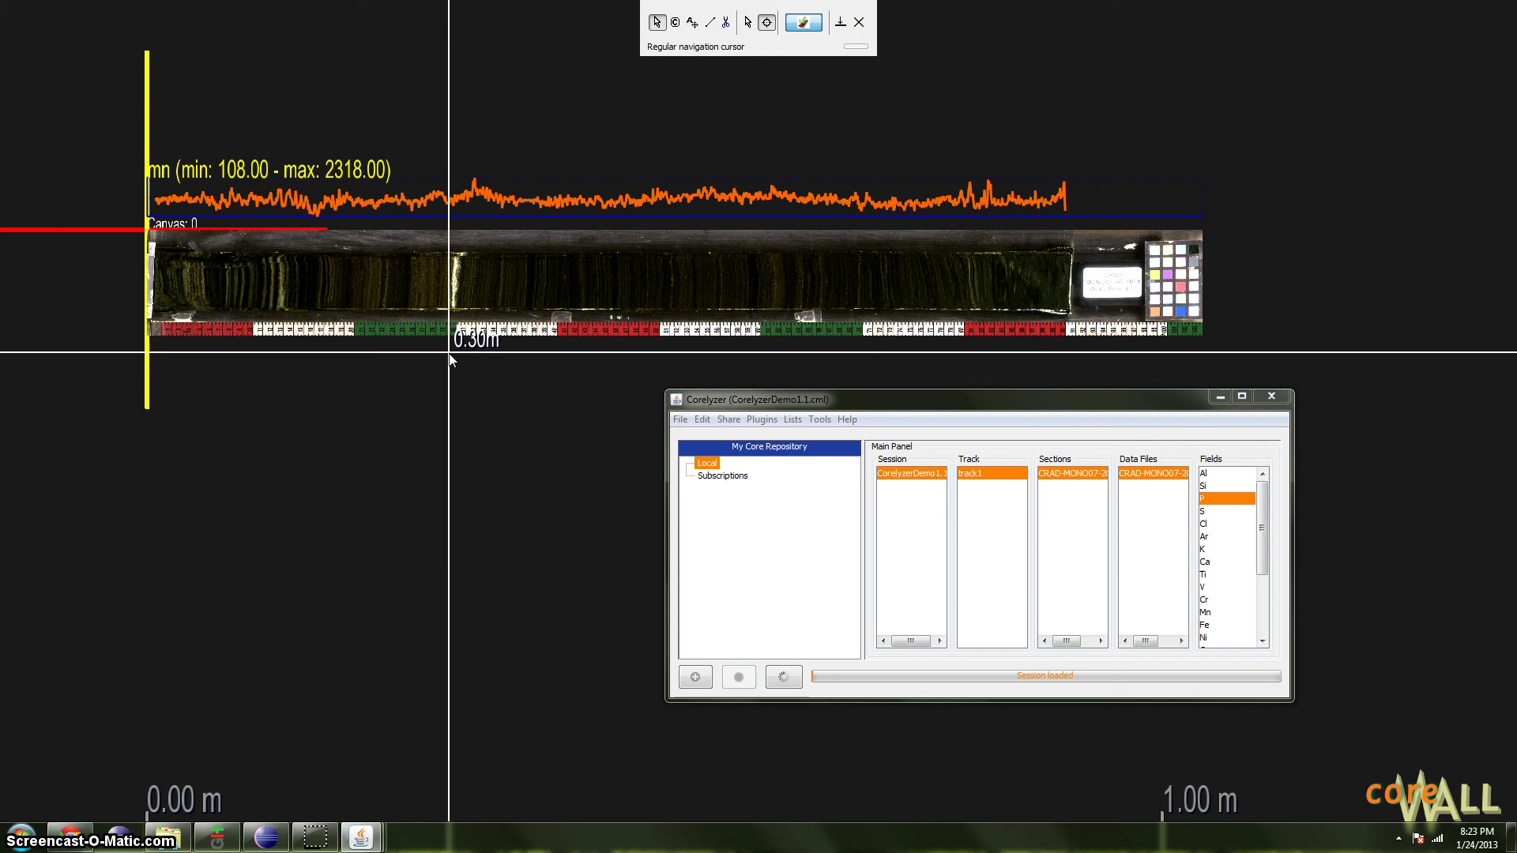
# Move the main Corelyzer window aside and open Edit > Preferences.
pyautogui.moveTo(855, 399); pyautogui.dragTo(804, 288)
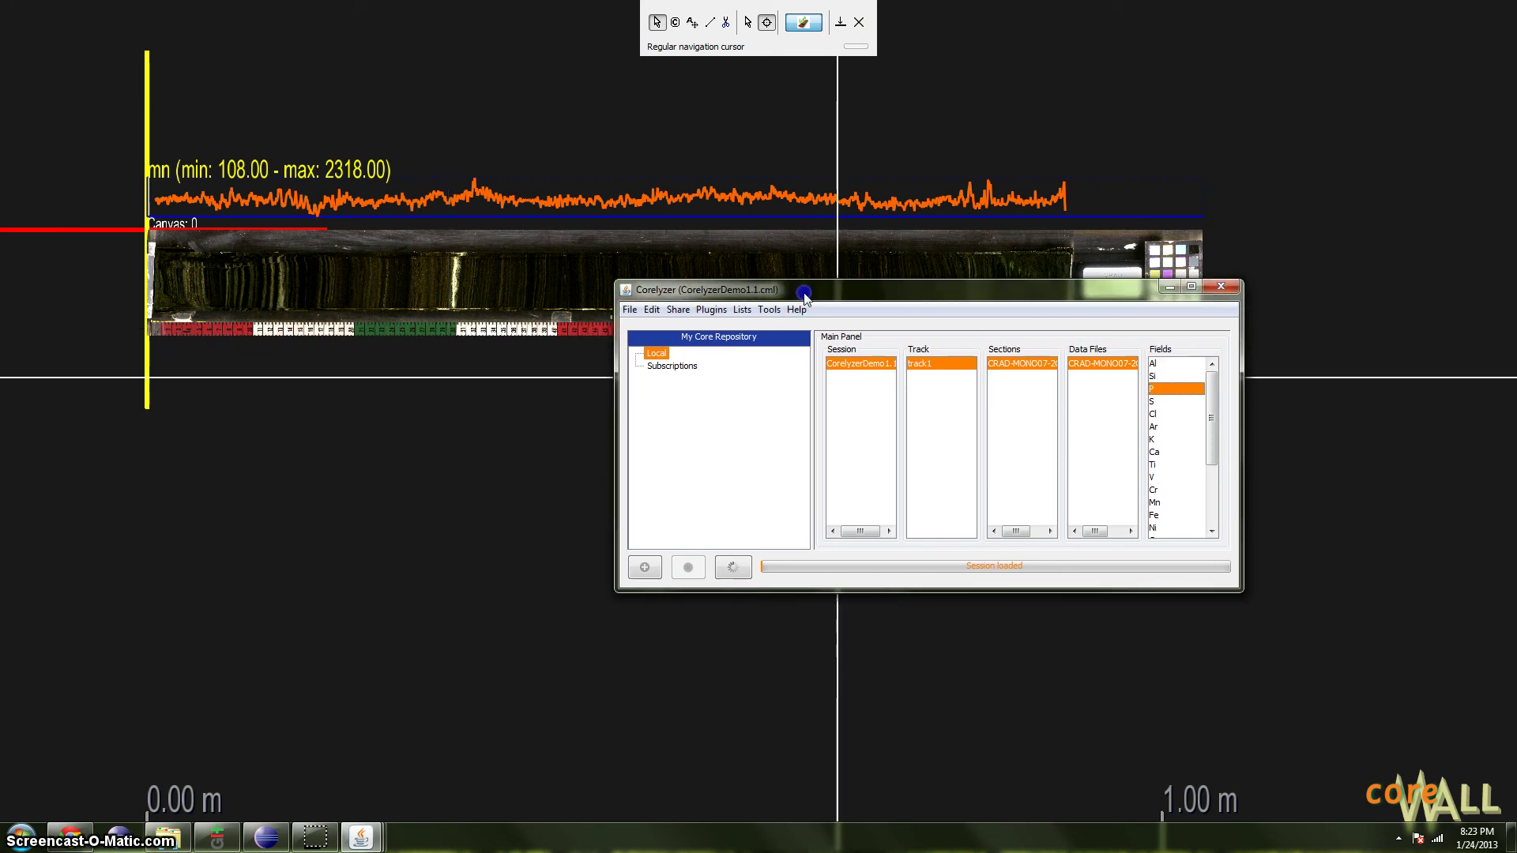
pyautogui.moveTo(700, 290); pyautogui.dragTo(723, 286)
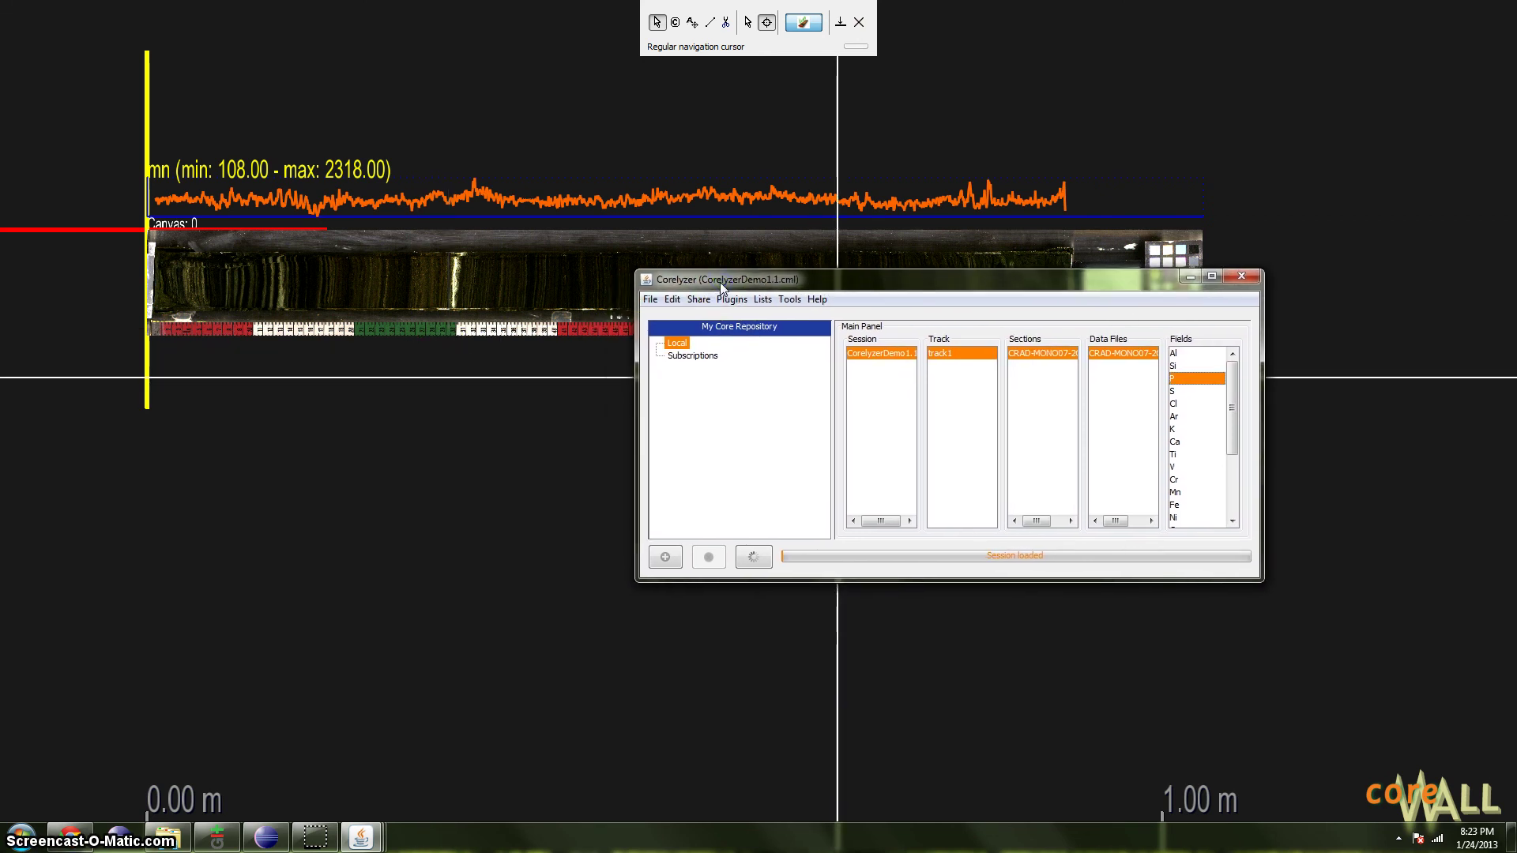
pyautogui.moveTo(692, 278); pyautogui.dragTo(707, 265)
pyautogui.click(672, 282)
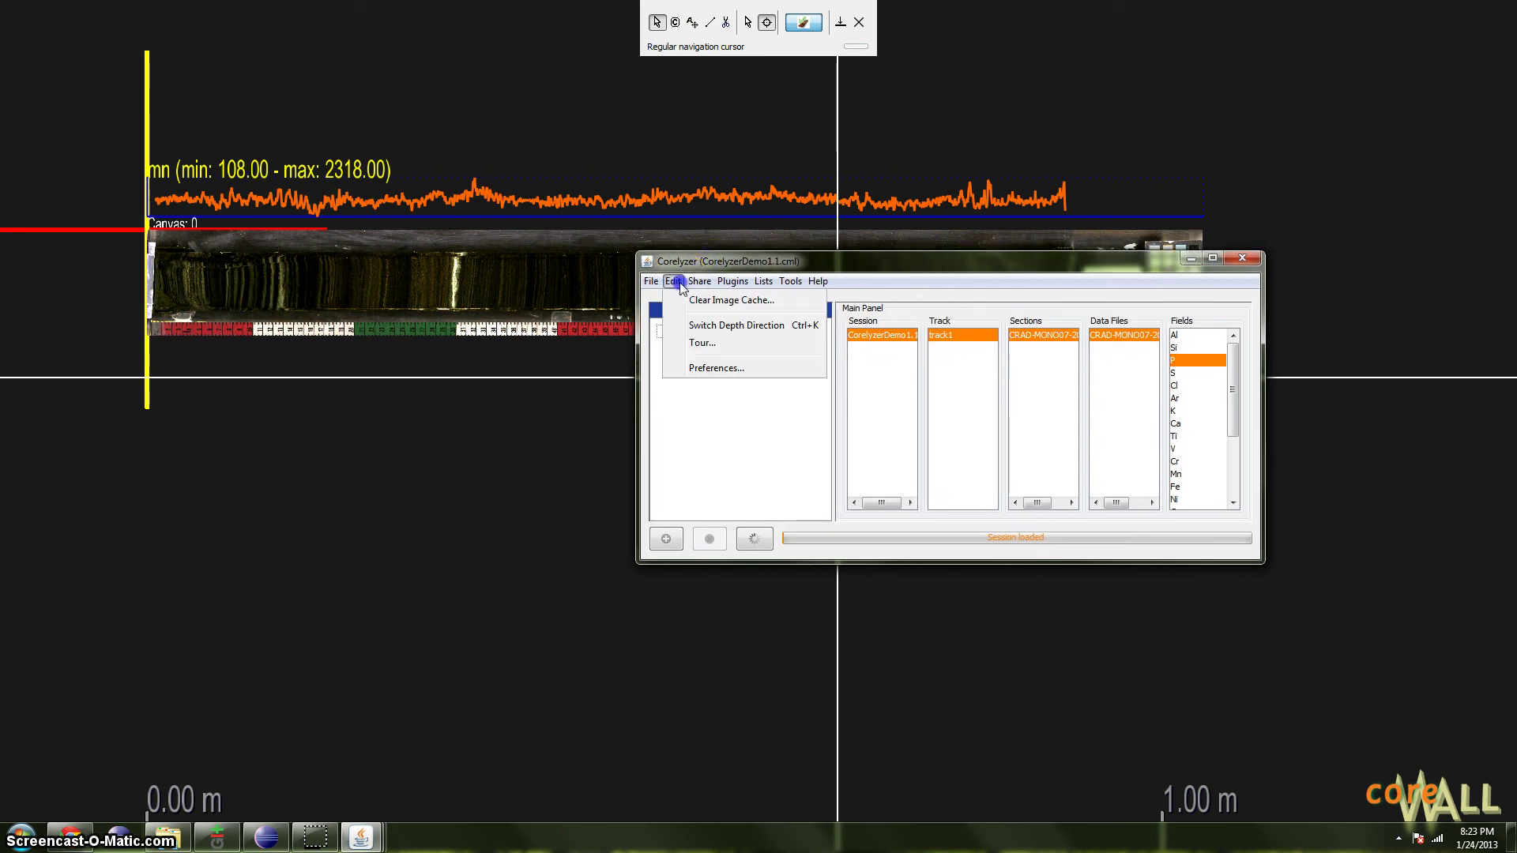
pyautogui.click(703, 369)
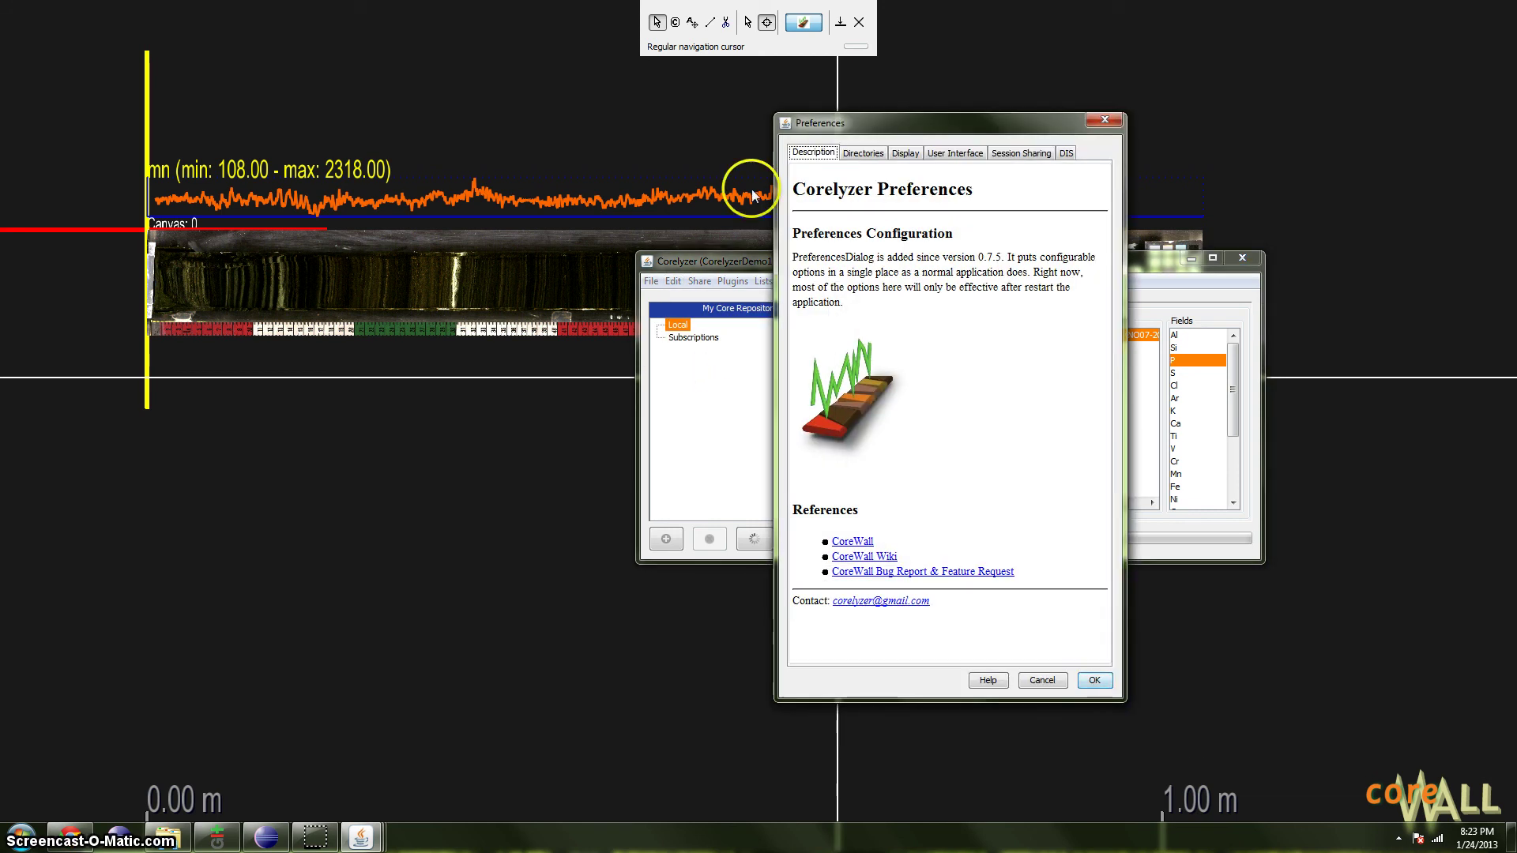
# Show the User Interface settings in the Preferences dialog, moved to the left.
pyautogui.moveTo(867, 128); pyautogui.dragTo(601, 158)
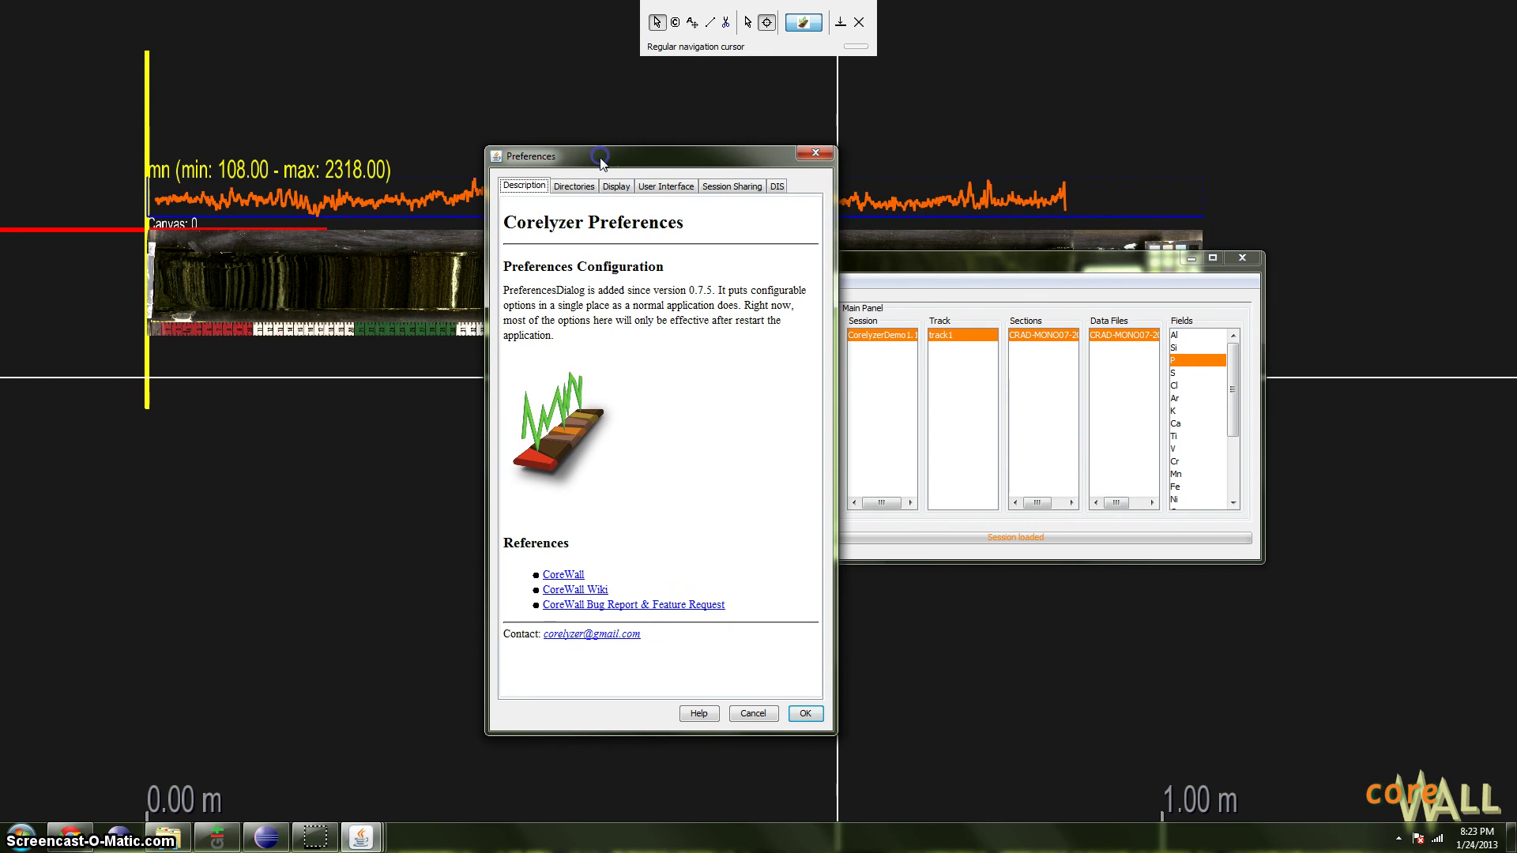
pyautogui.click(662, 187)
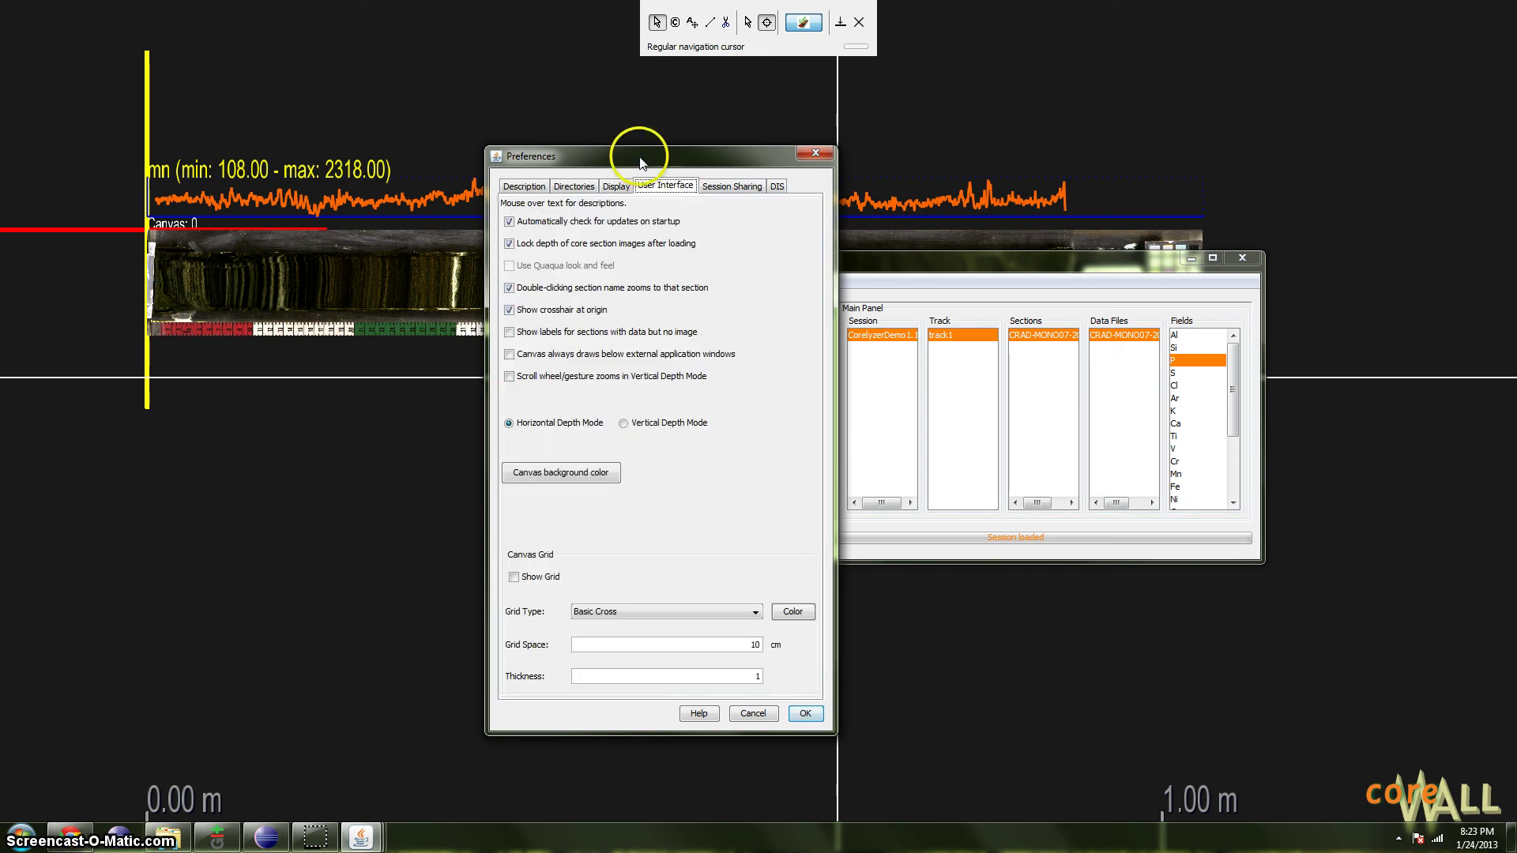
pyautogui.moveTo(635, 157); pyautogui.dragTo(586, 162)
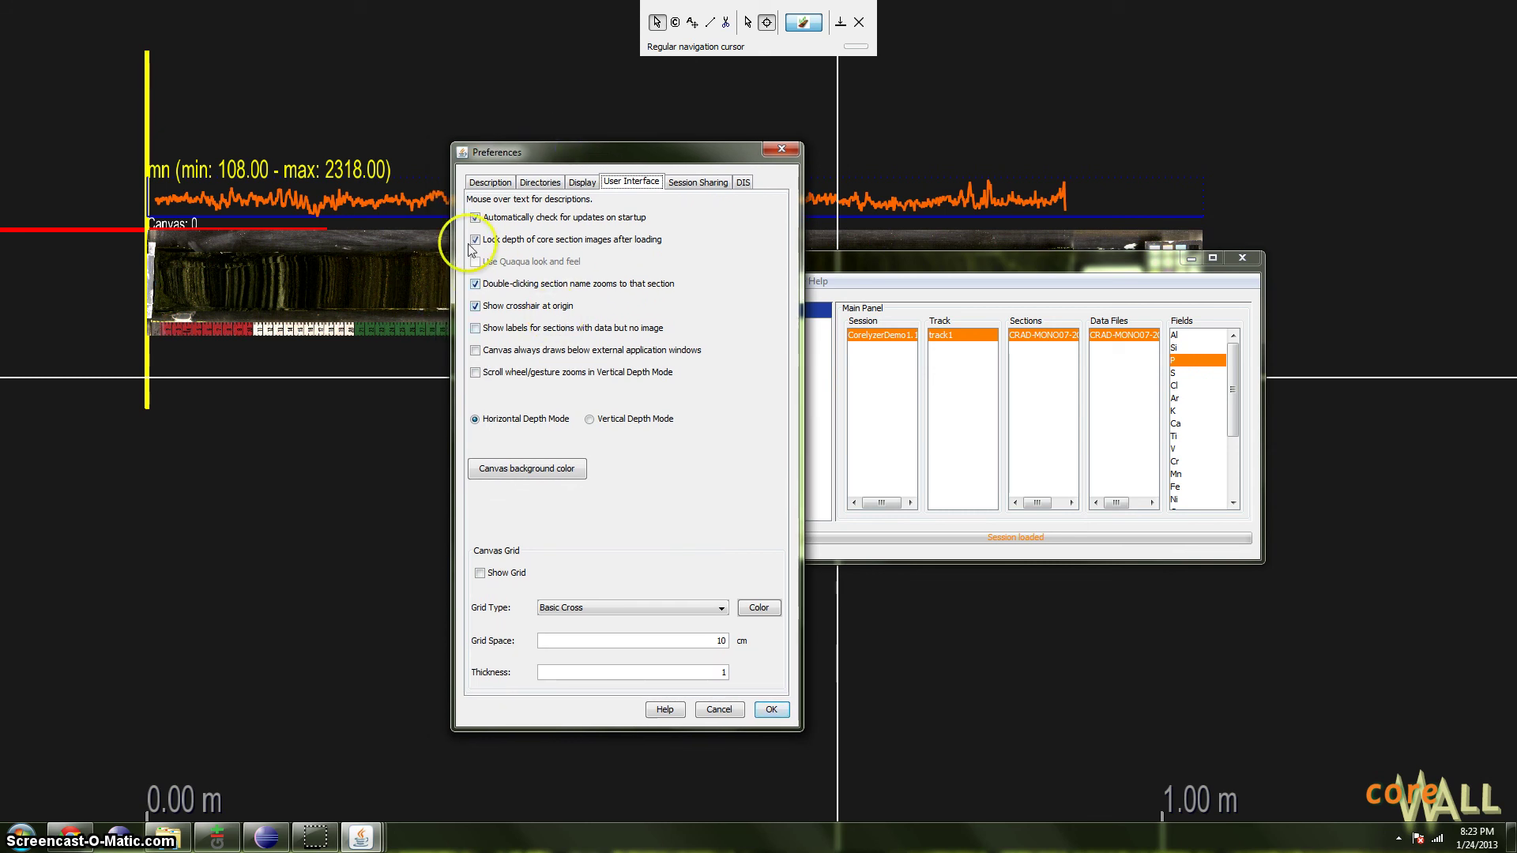
pyautogui.moveTo(564, 156); pyautogui.dragTo(556, 146)
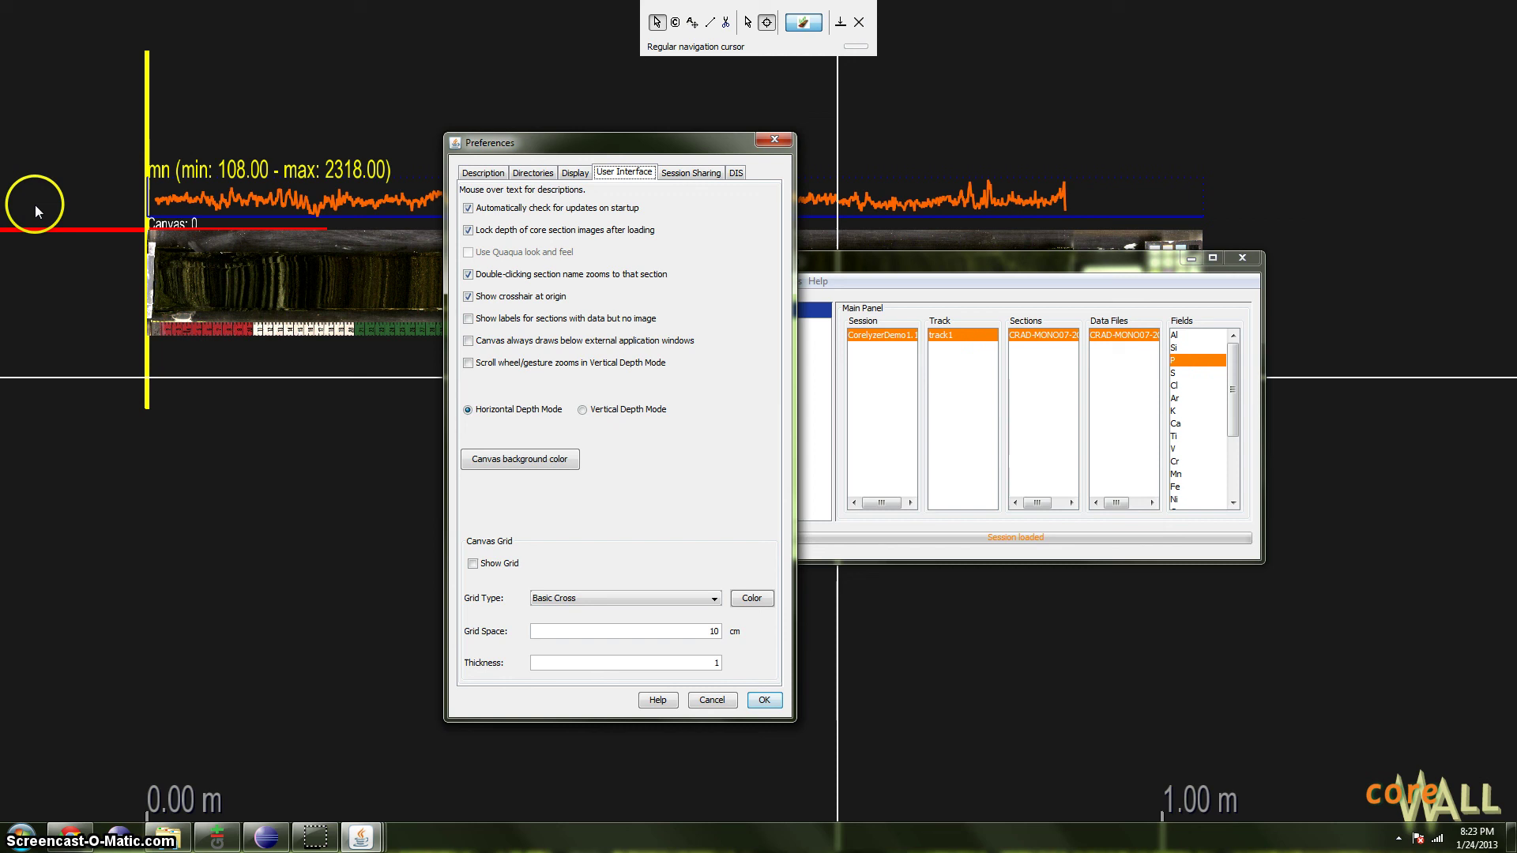
# Uncheck and recheck Show crosshair at origin, then move the dialog right to uncover the repository.
pyautogui.click(468, 297)
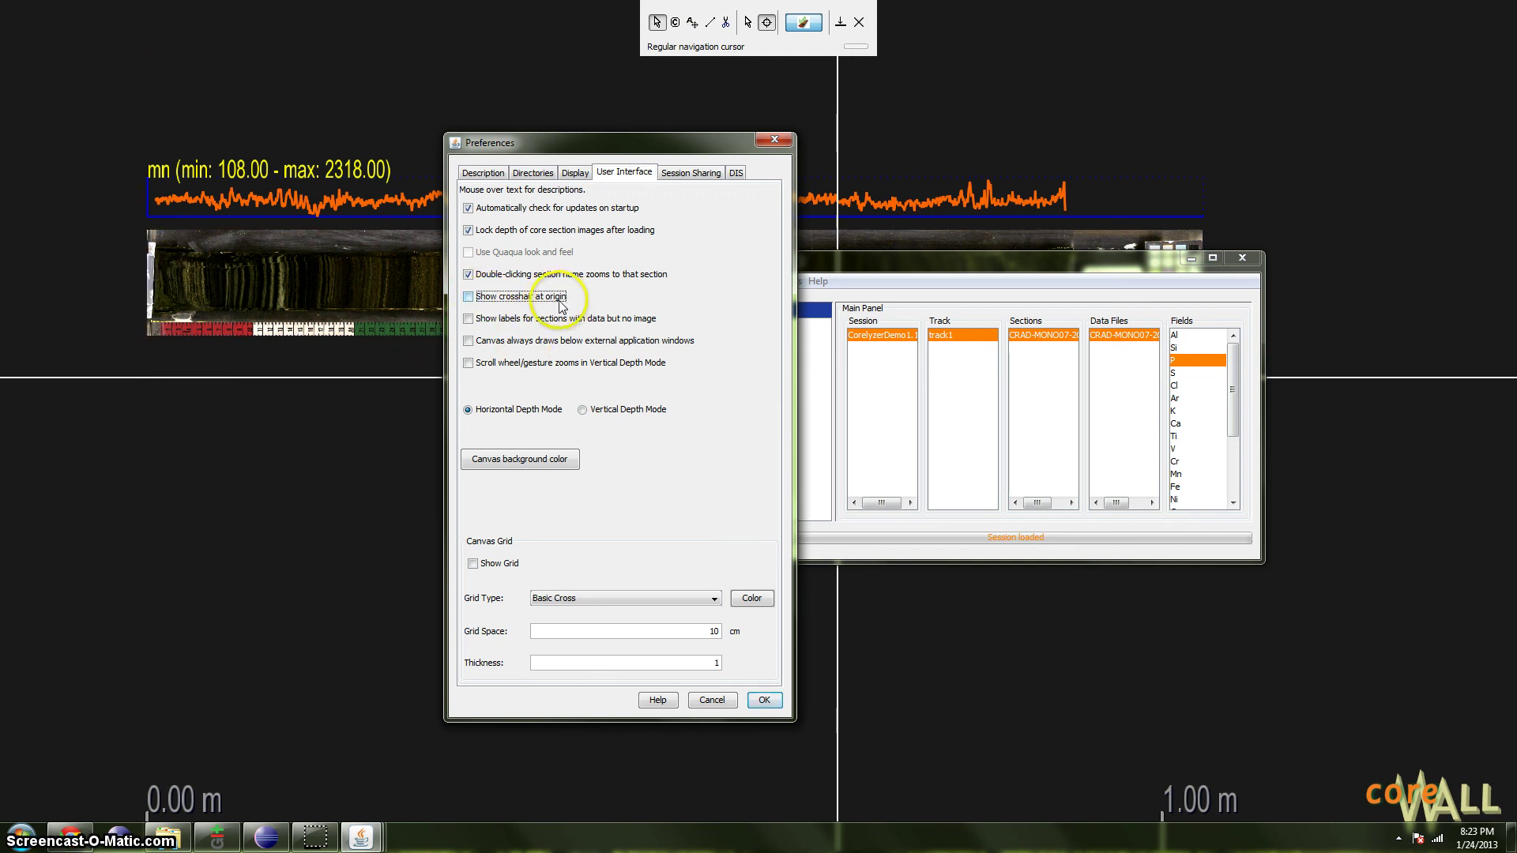
pyautogui.click(469, 297)
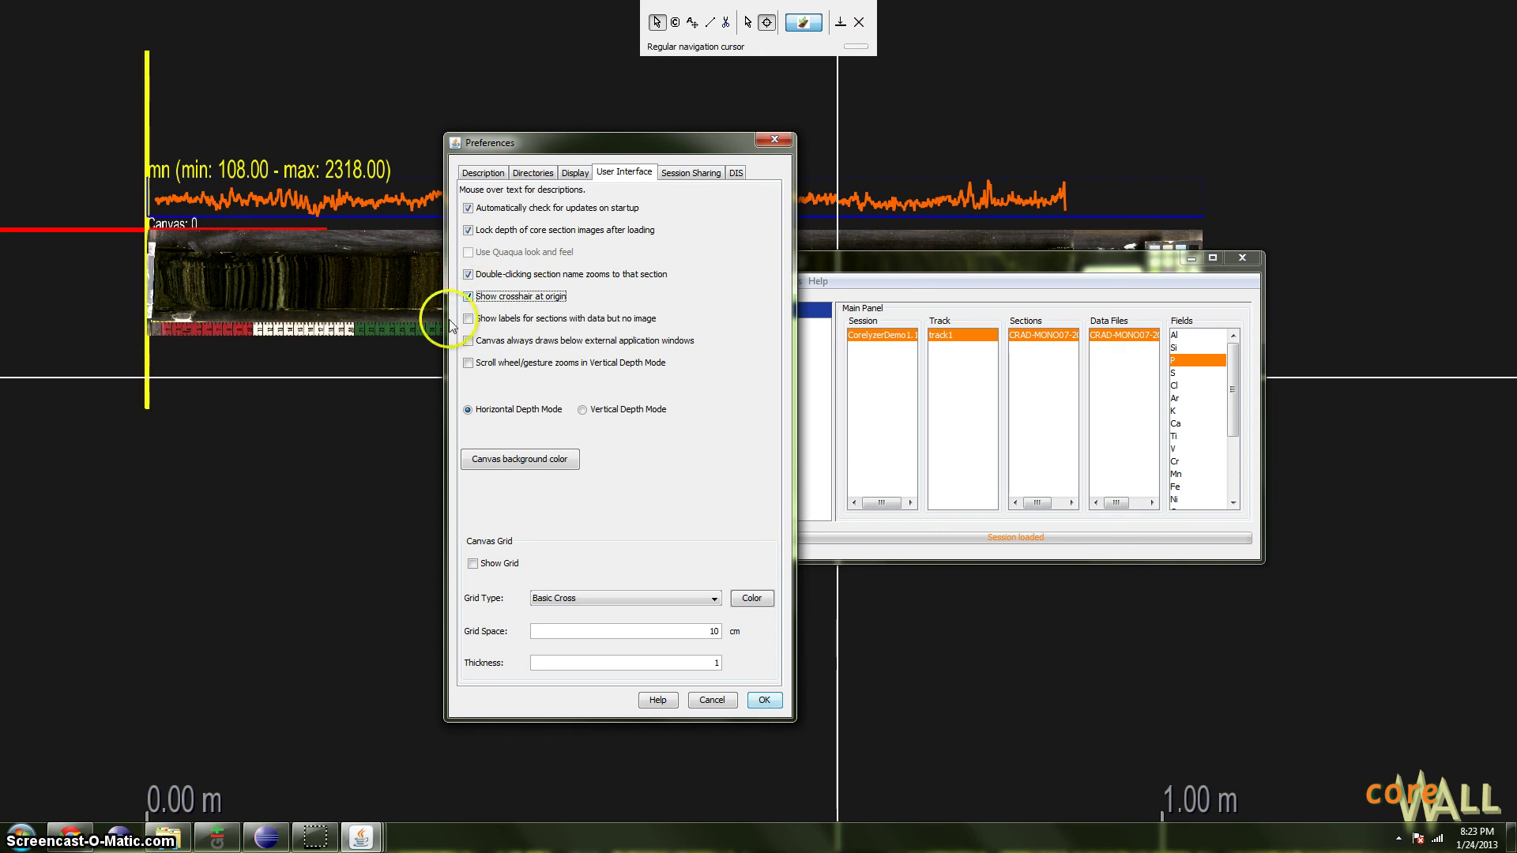
pyautogui.moveTo(645, 154); pyautogui.dragTo(802, 209)
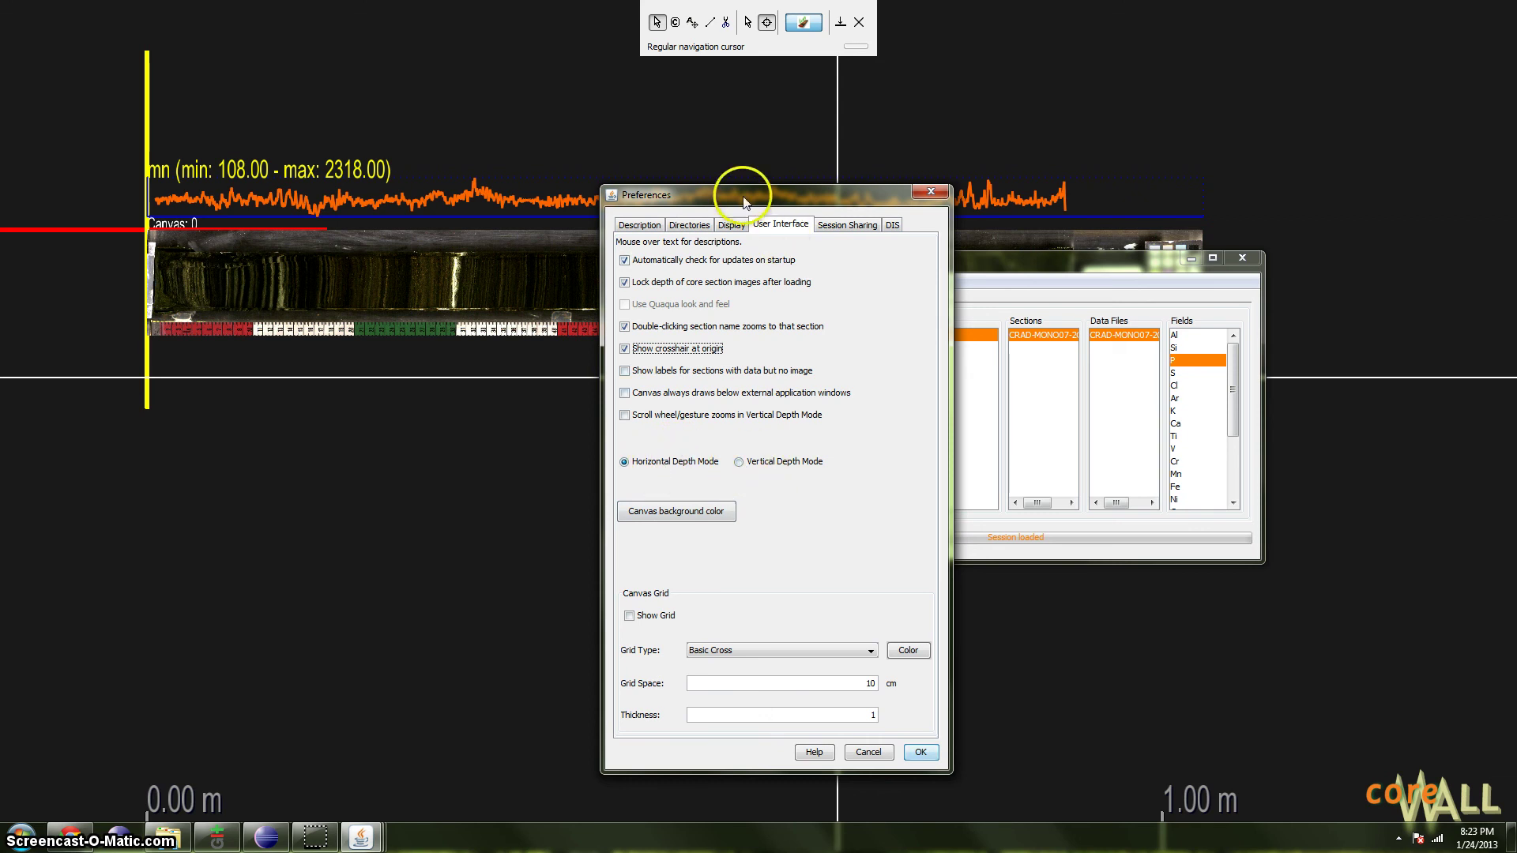
pyautogui.moveTo(790, 195); pyautogui.dragTo(996, 208)
# Switch the canvas to Vertical Depth Mode and back to Horizontal Depth Mode.
pyautogui.click(944, 476)
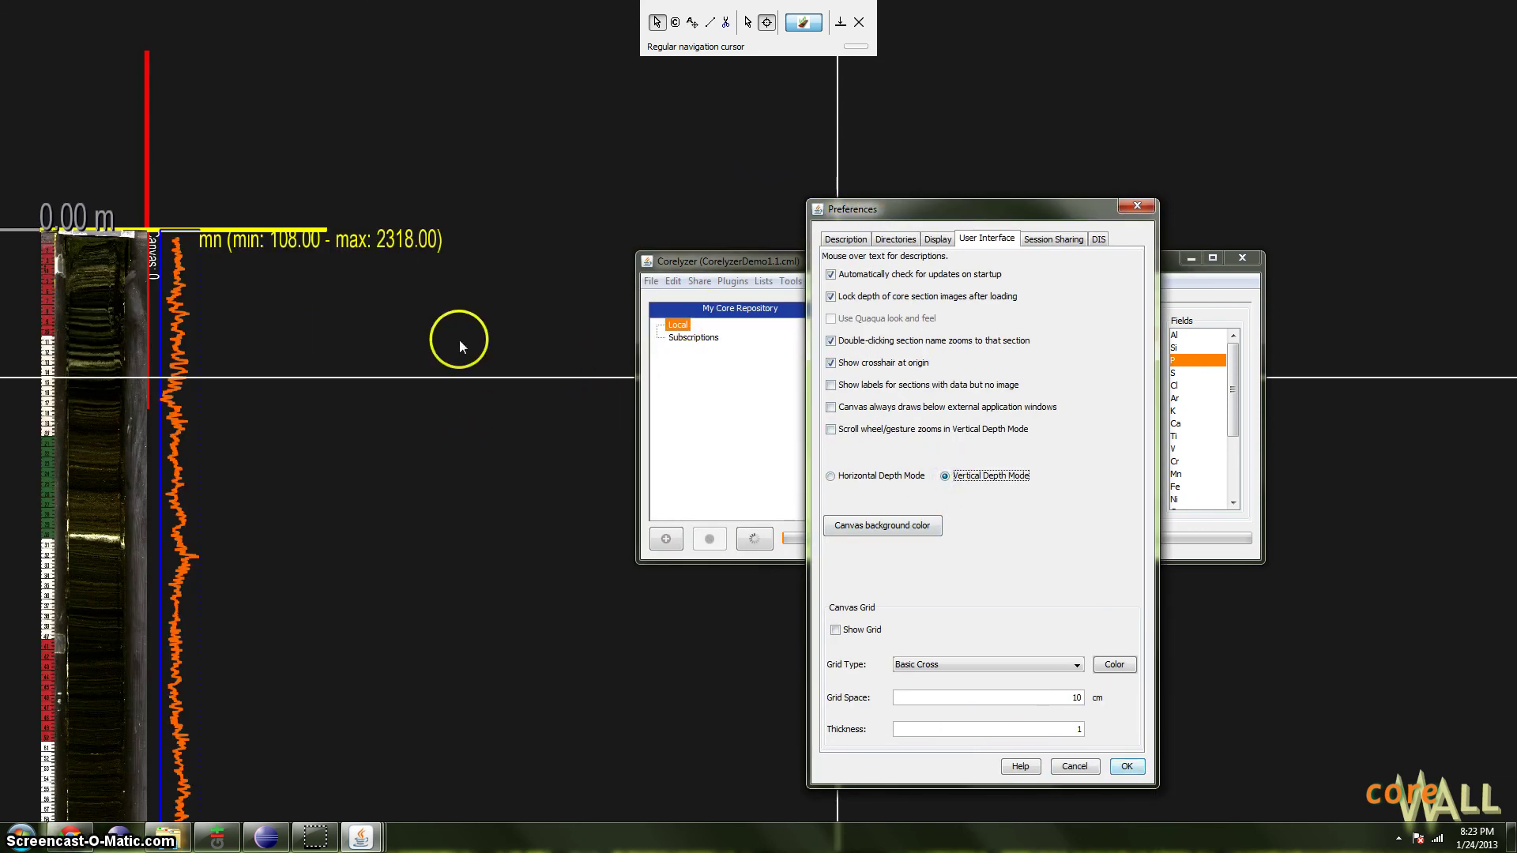
pyautogui.moveTo(931, 203); pyautogui.dragTo(886, 177)
pyautogui.click(803, 472)
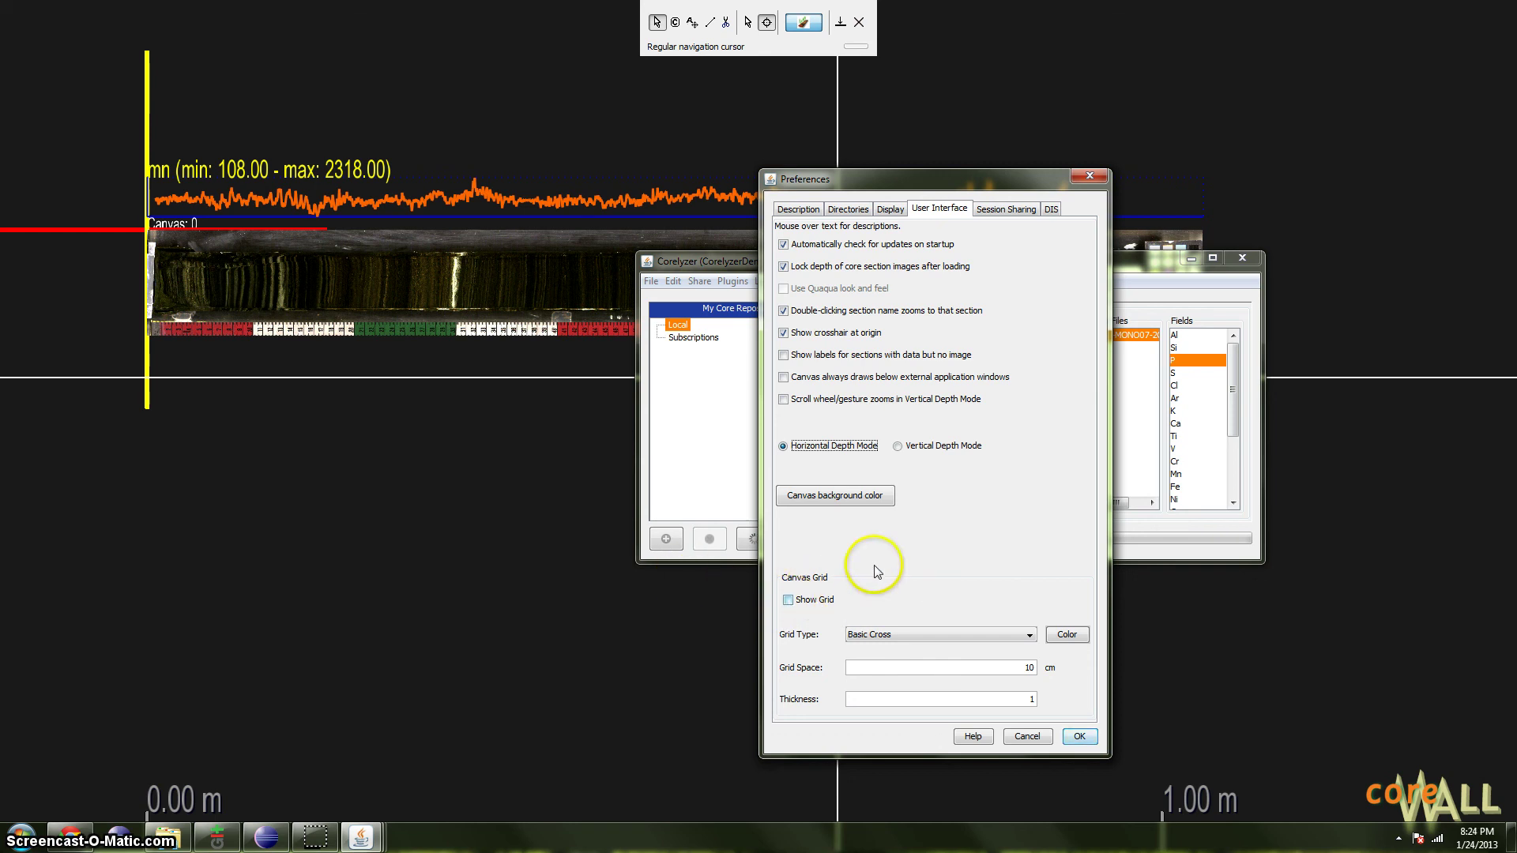
# Enable Show Grid with Basic Cross grid type, accept with OK, and pan the core view right.
pyautogui.click(788, 600)
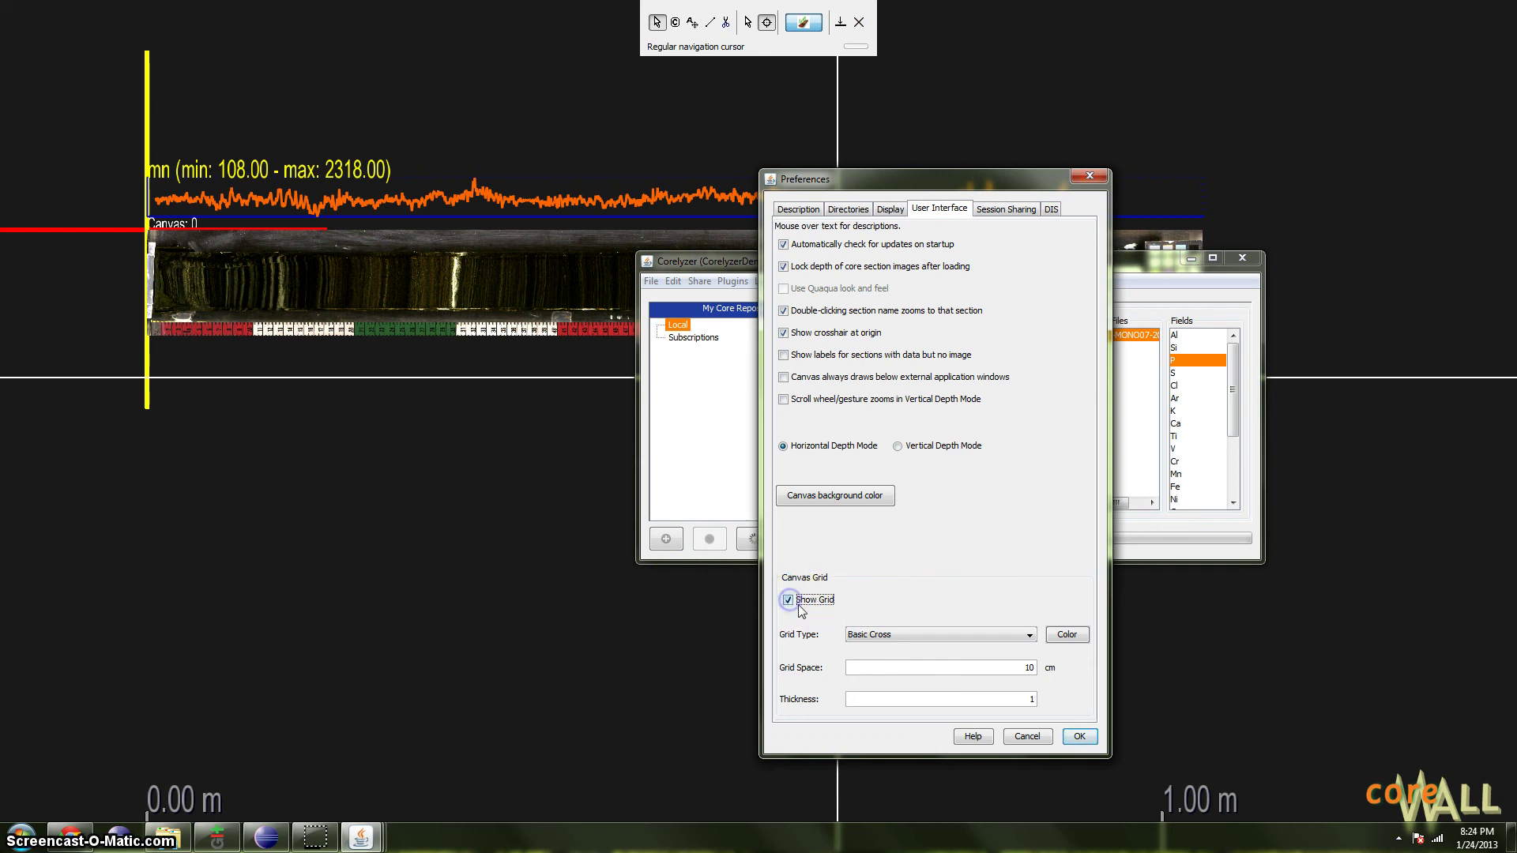
pyautogui.click(1029, 636)
pyautogui.click(1030, 581)
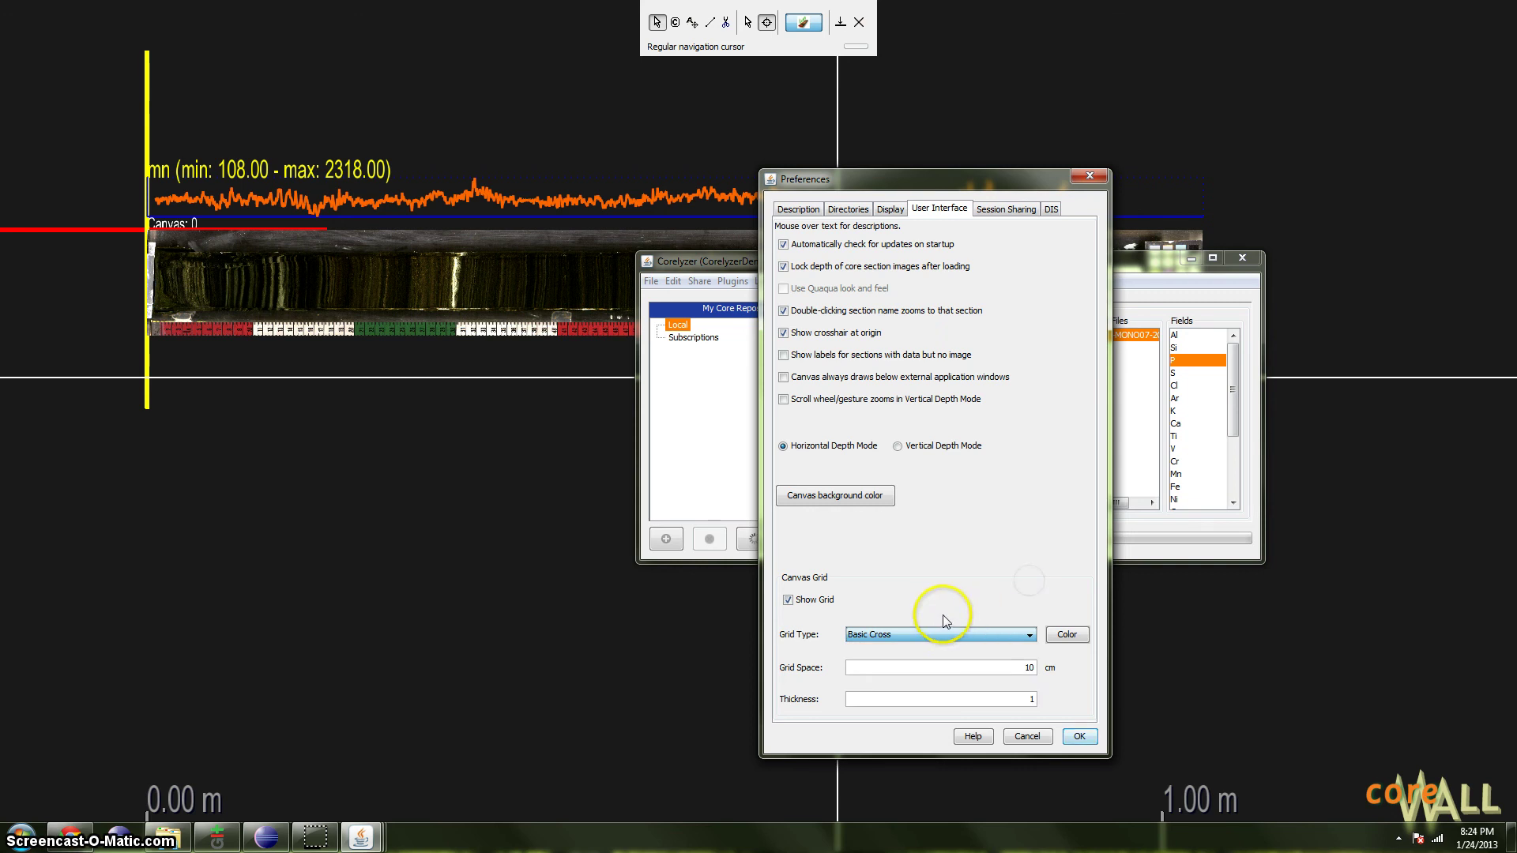
pyautogui.click(1028, 669)
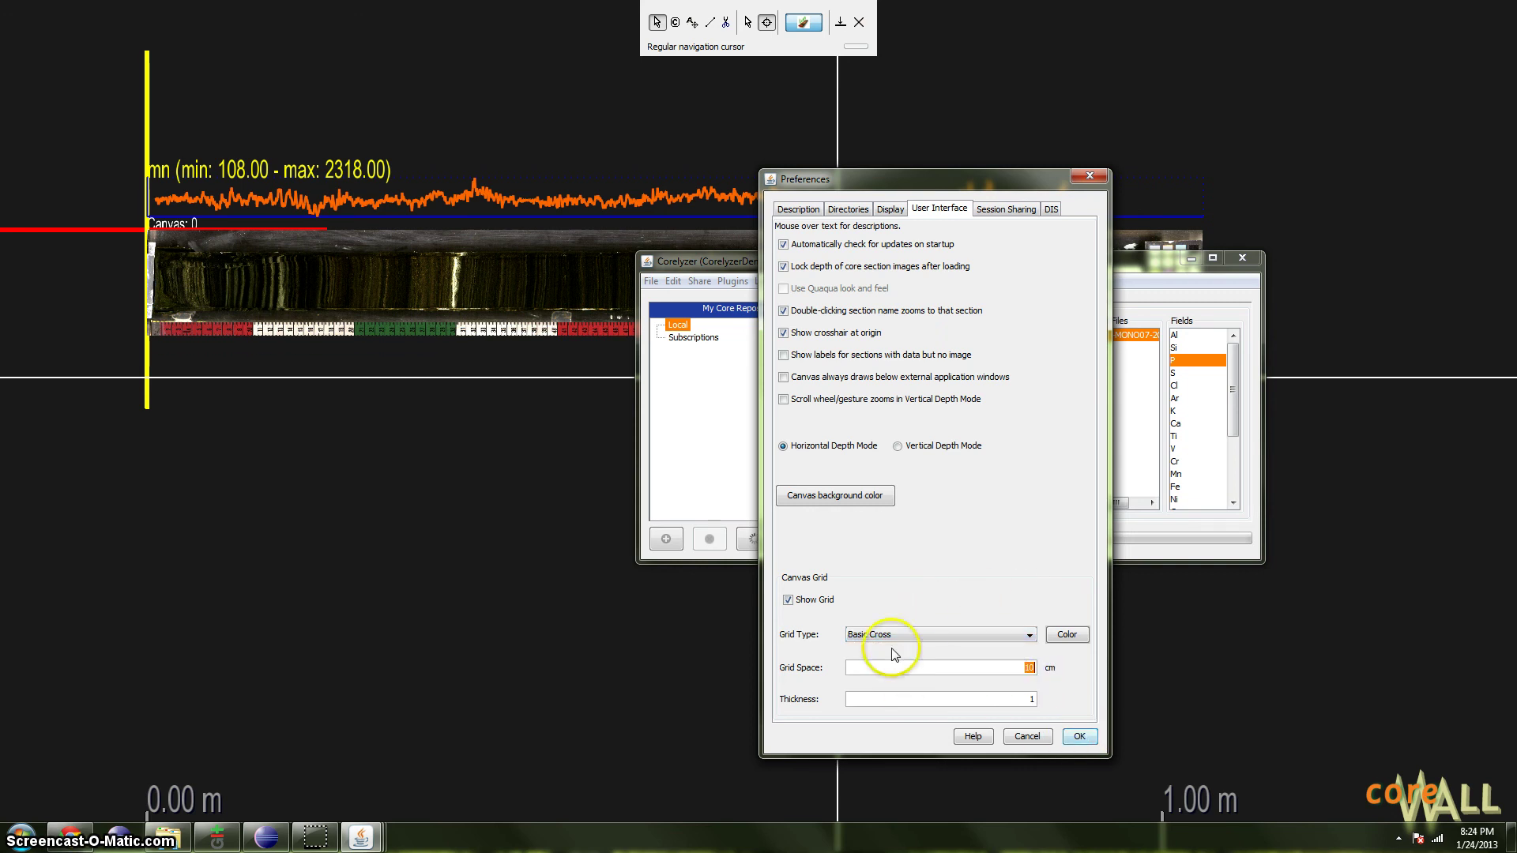
pyautogui.click(1079, 738)
pyautogui.moveTo(186, 380); pyautogui.dragTo(348, 395)
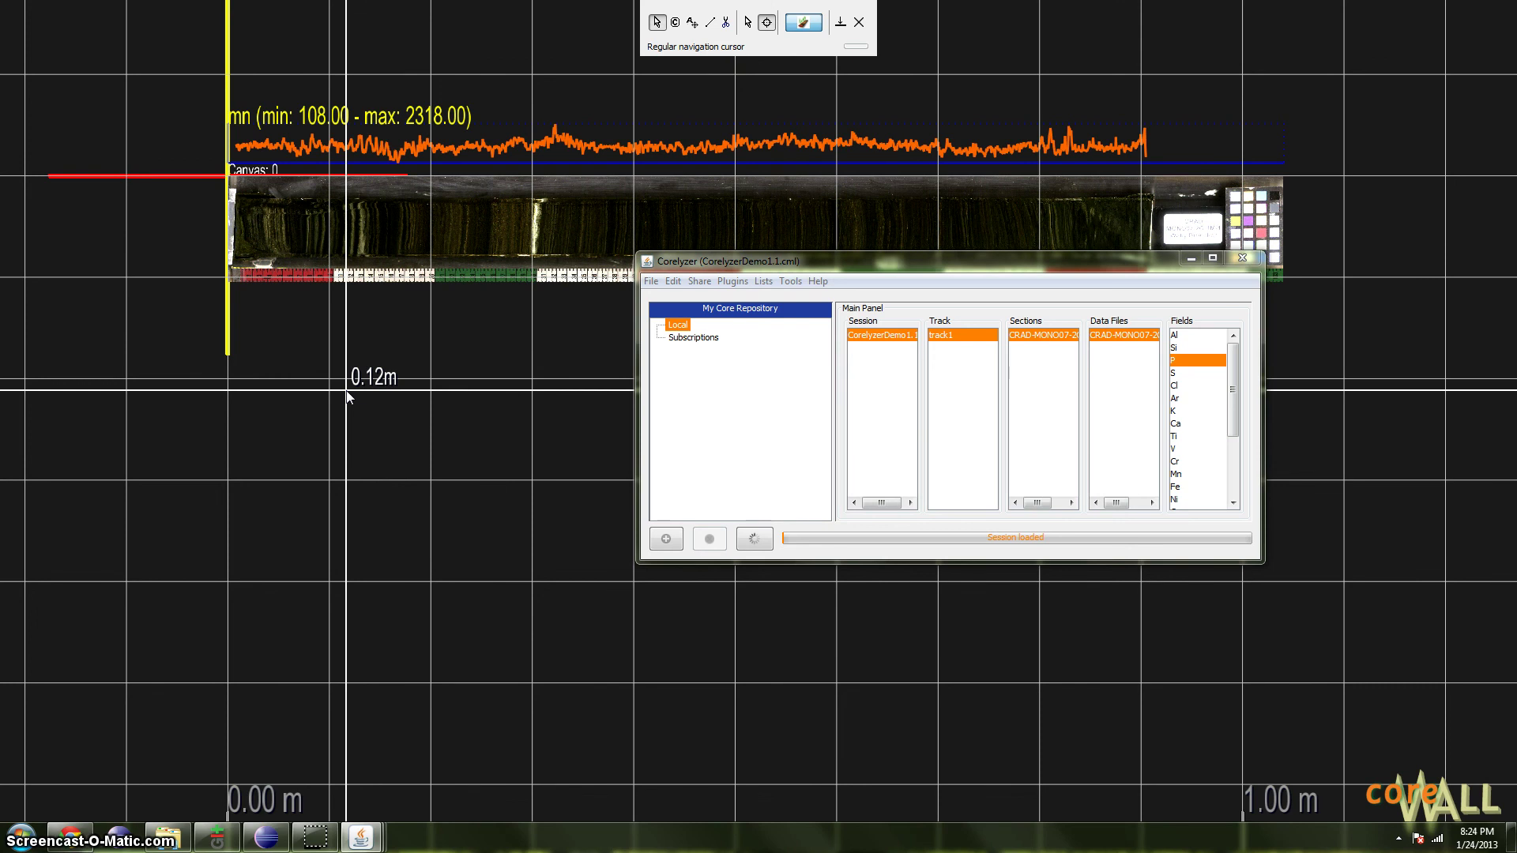
# Open the Corelyzer User's Manual from Help, then reposition and enlarge its window.
pyautogui.moveTo(779, 261); pyautogui.dragTo(723, 289)
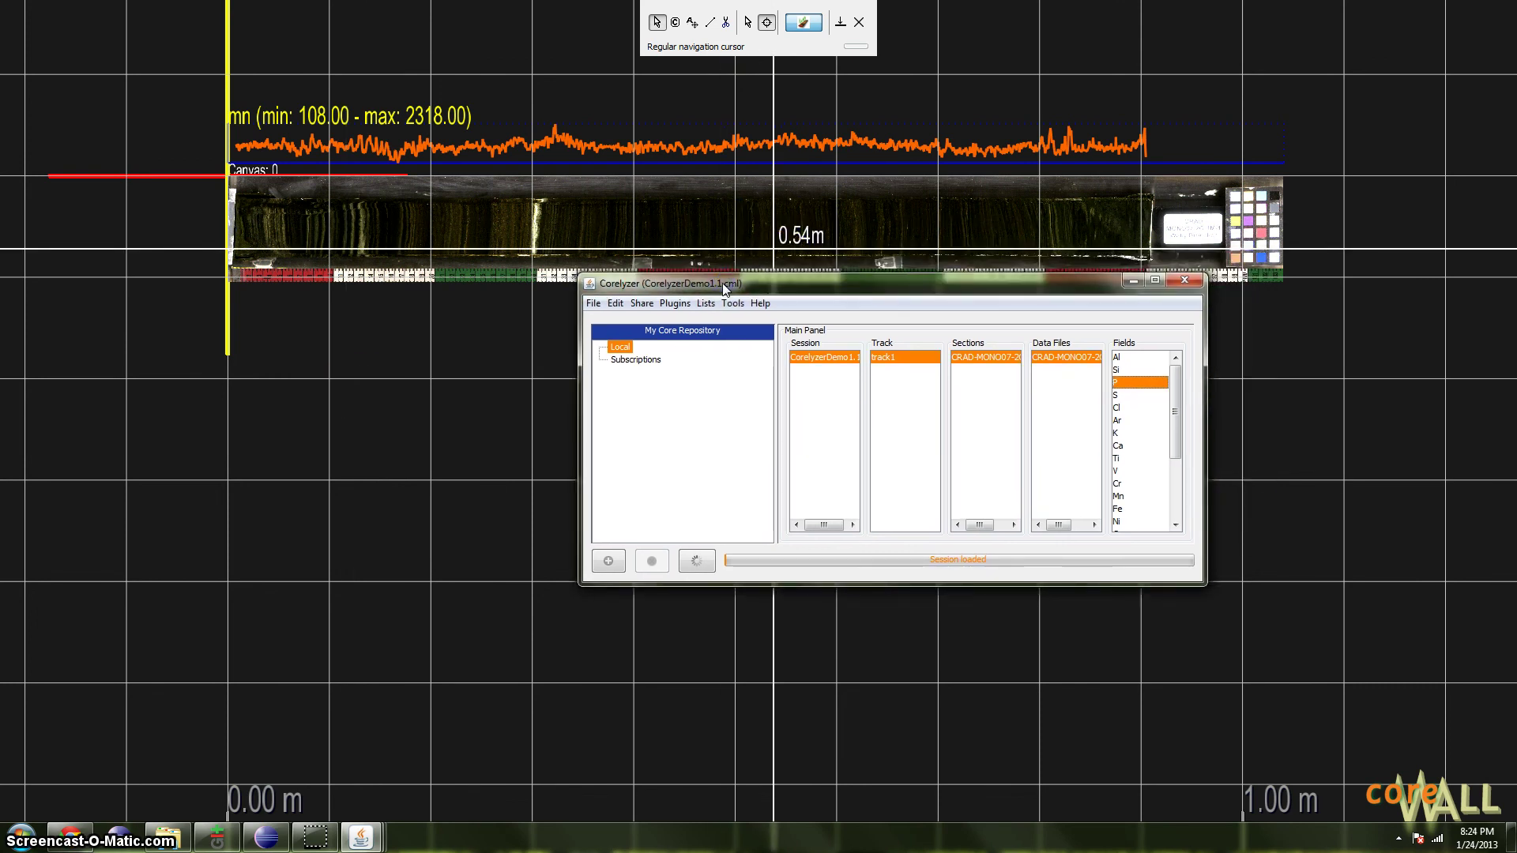
pyautogui.click(726, 287)
pyautogui.click(763, 303)
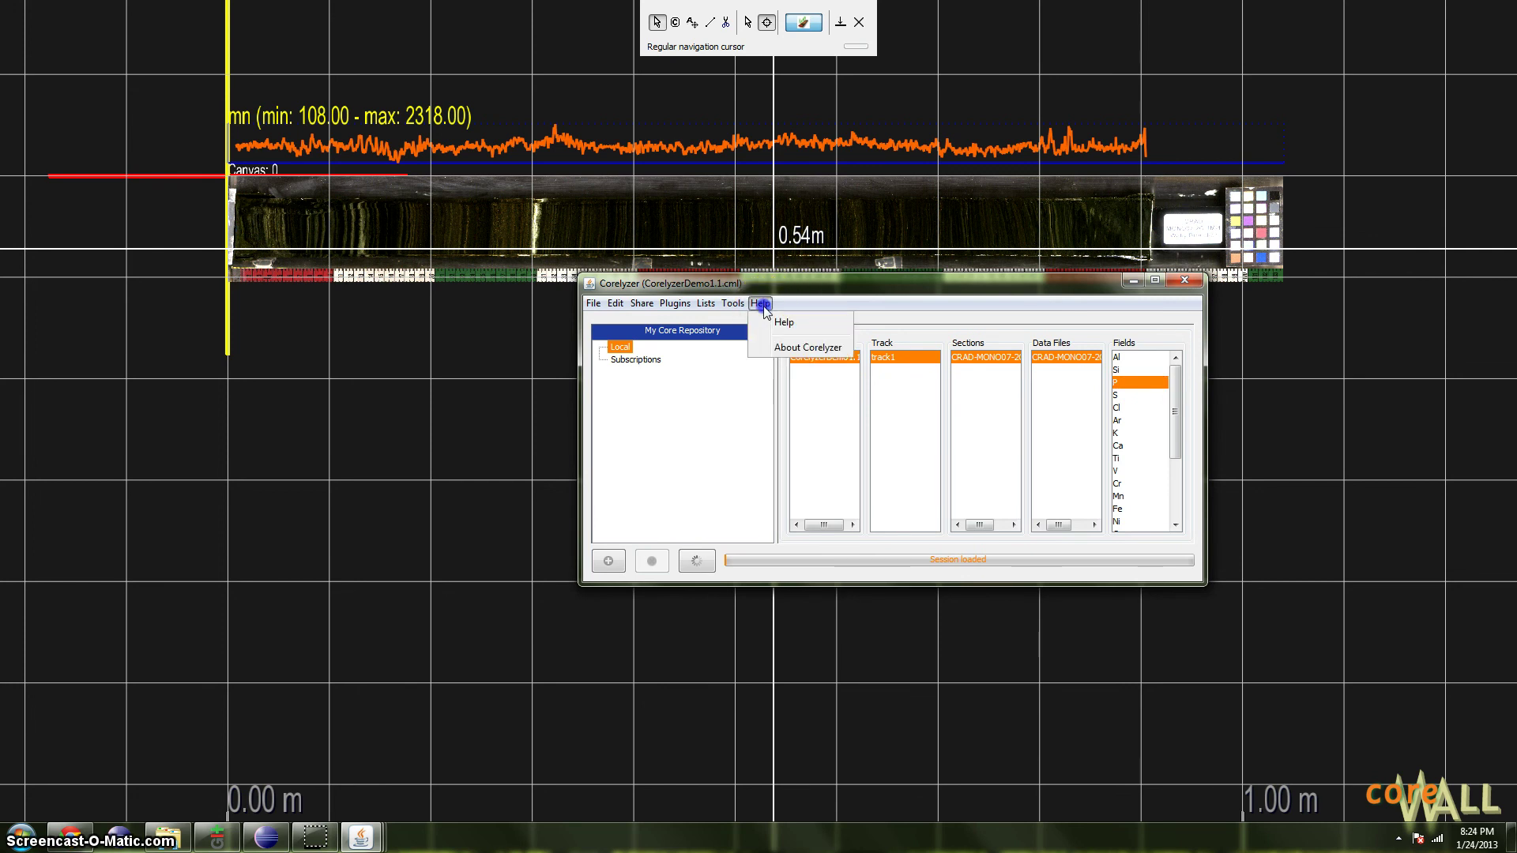
pyautogui.click(780, 323)
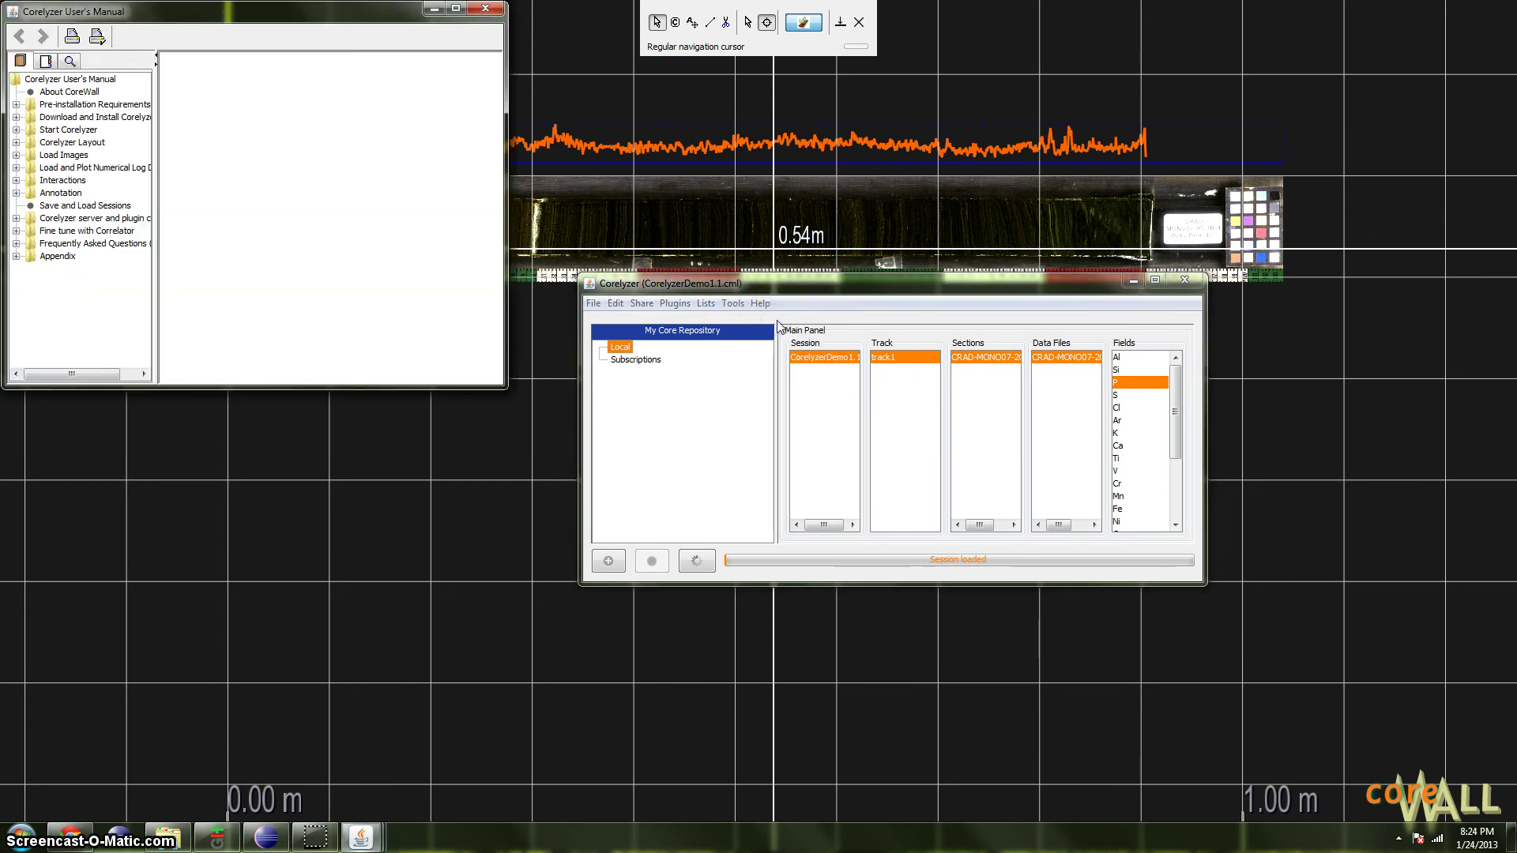
pyautogui.click(840, 27)
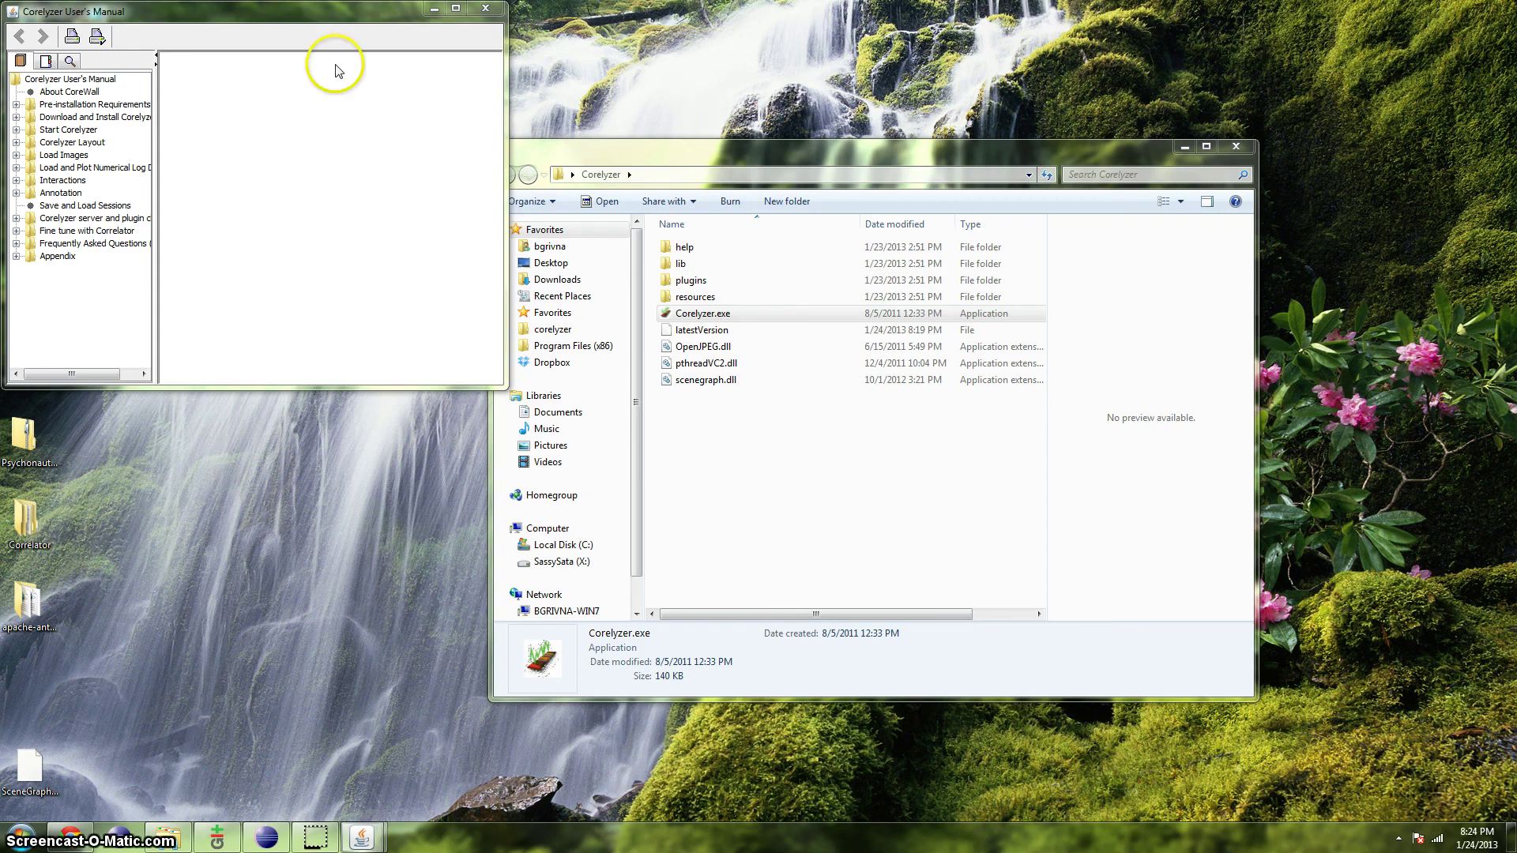
pyautogui.moveTo(389, 15); pyautogui.dragTo(537, 80)
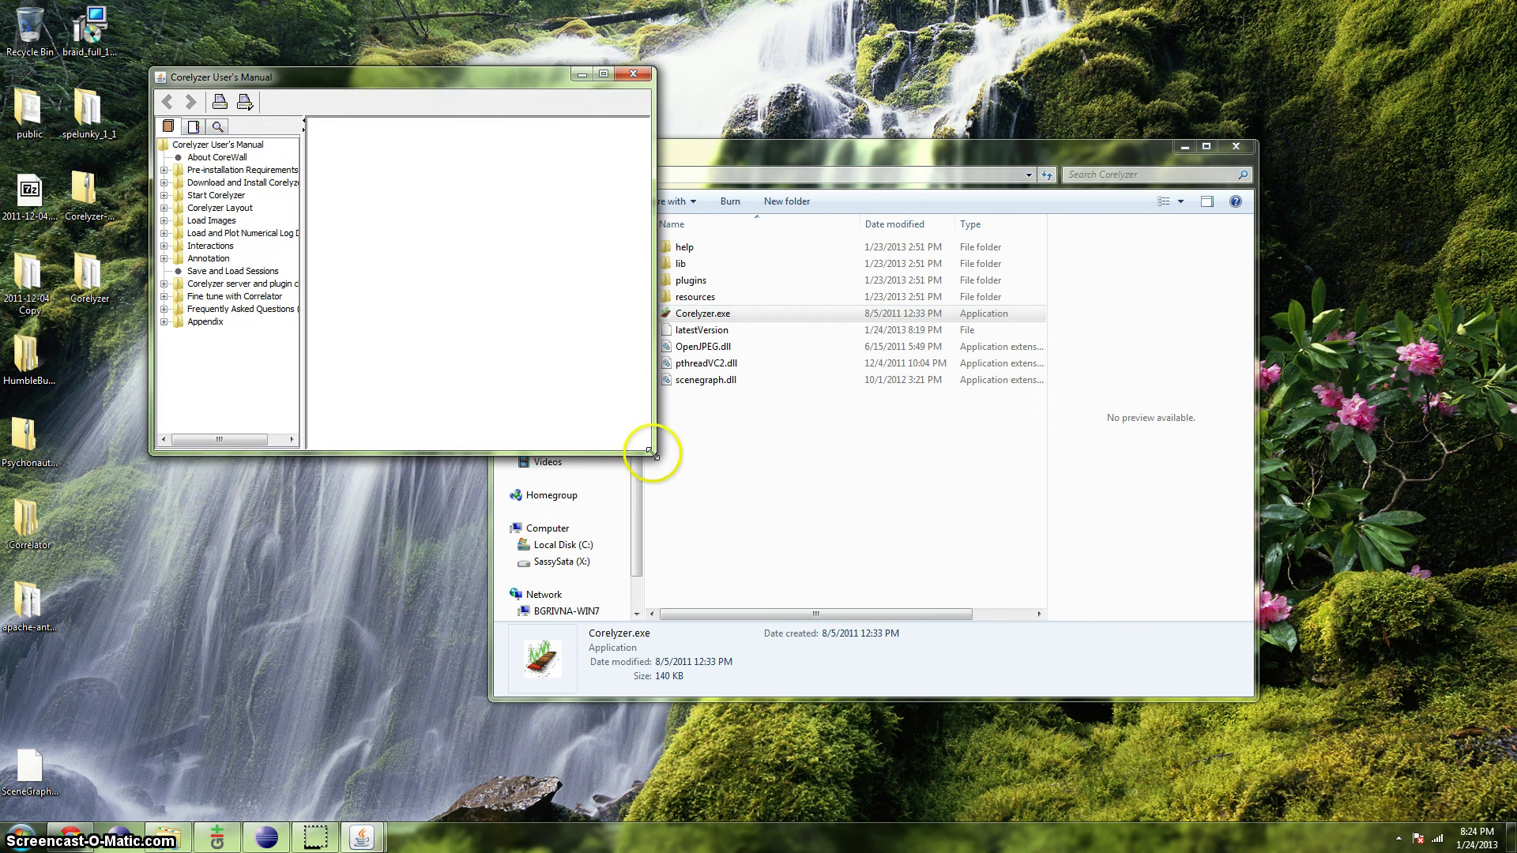
pyautogui.moveTo(653, 453); pyautogui.dragTo(858, 656)
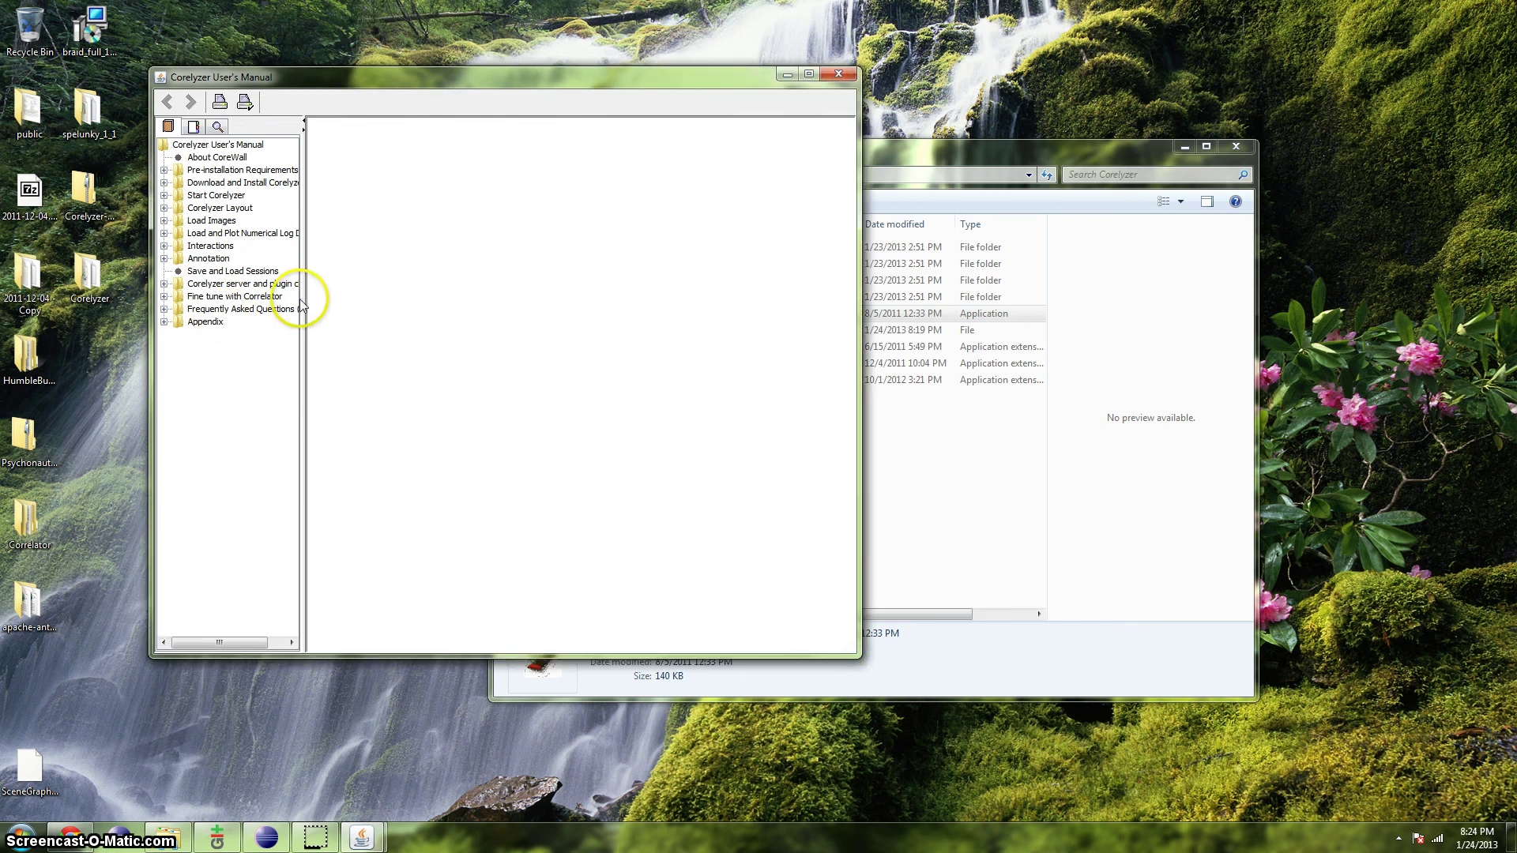
# Expand the install chapters and view the Download Corelyzer and Microsoft Windows Users pages.
pyautogui.moveTo(304, 300); pyautogui.dragTo(461, 308)
pyautogui.click(163, 170)
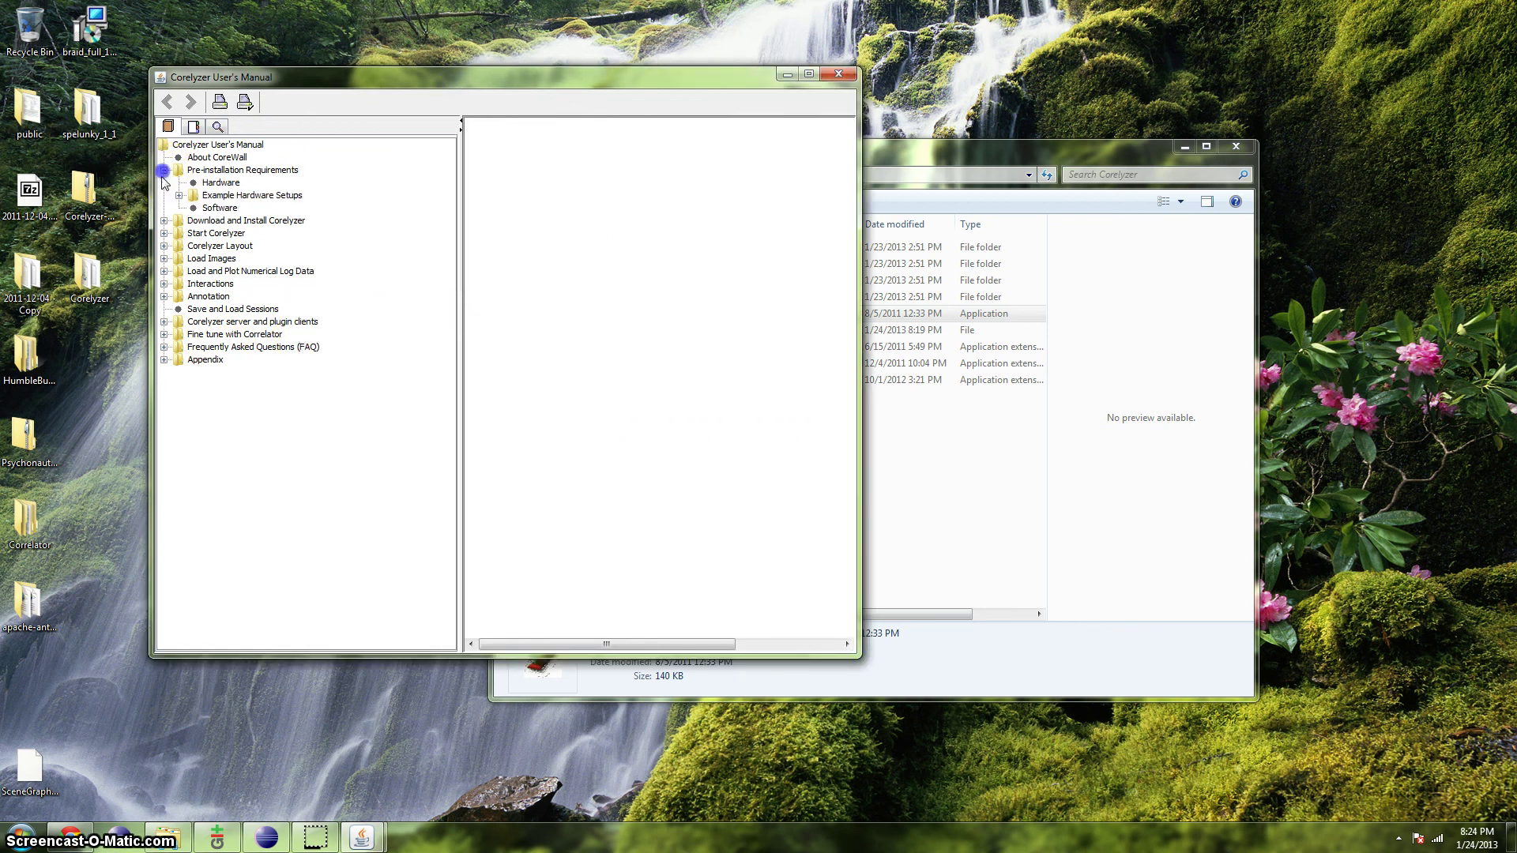
pyautogui.click(164, 220)
pyautogui.click(229, 233)
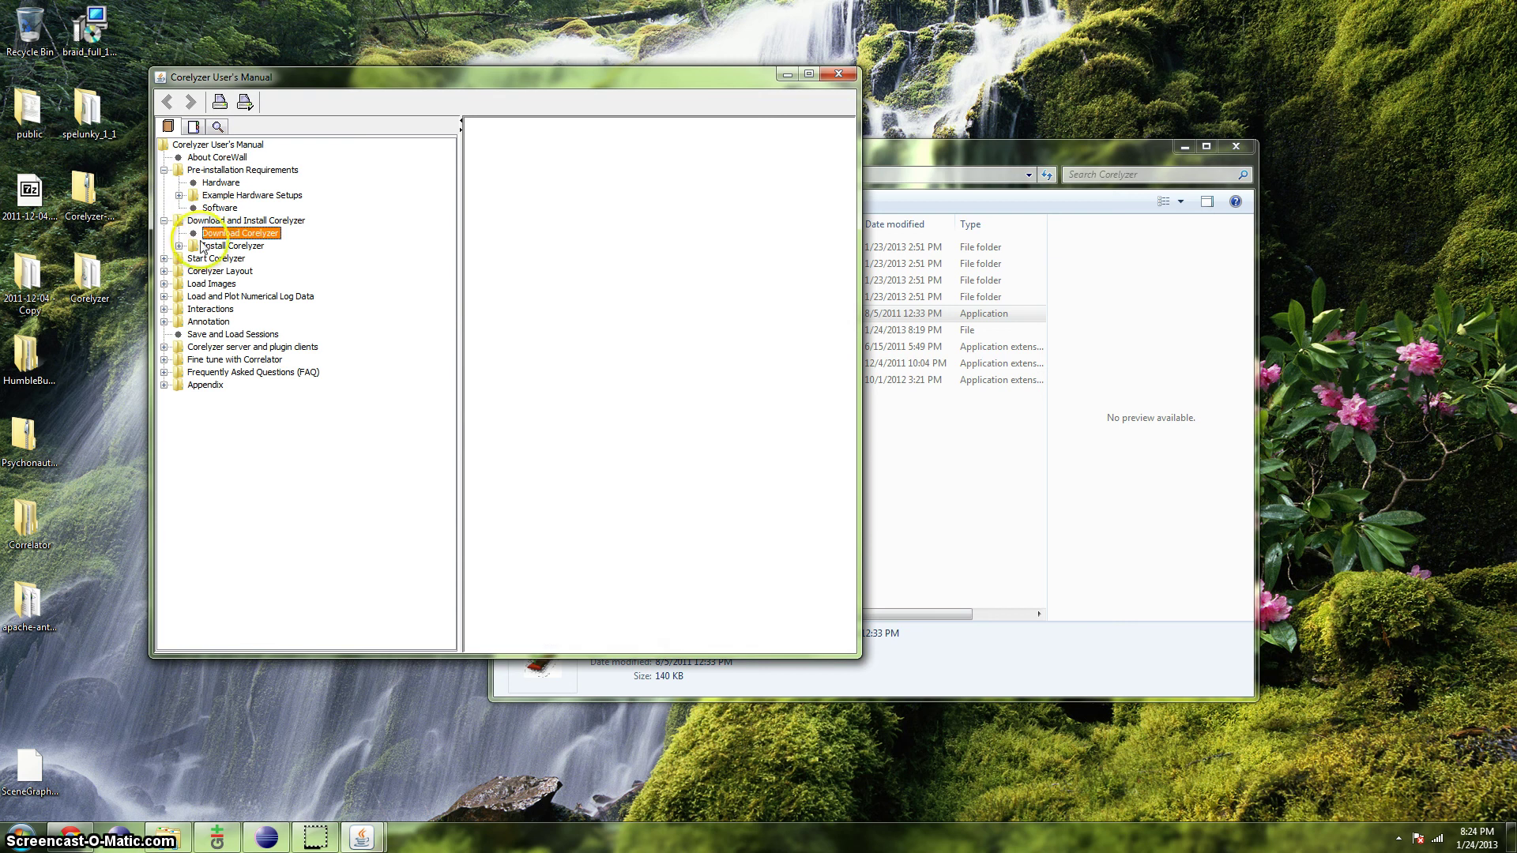
pyautogui.click(180, 246)
pyautogui.click(237, 259)
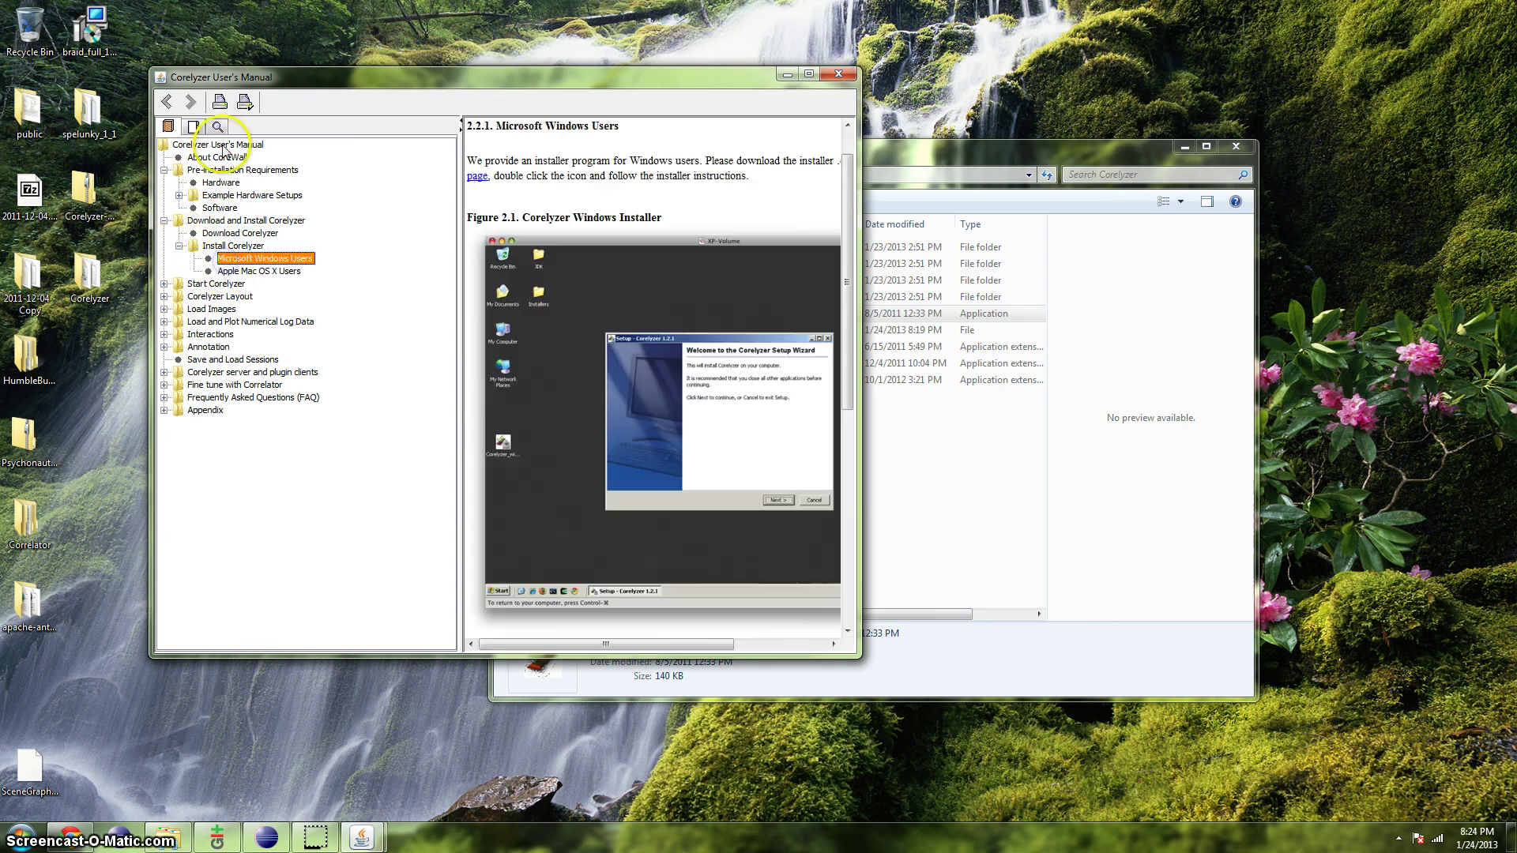
# View the Apple Mac OS X Users page, then search the manual for 'resolution'.
pyautogui.click(249, 271)
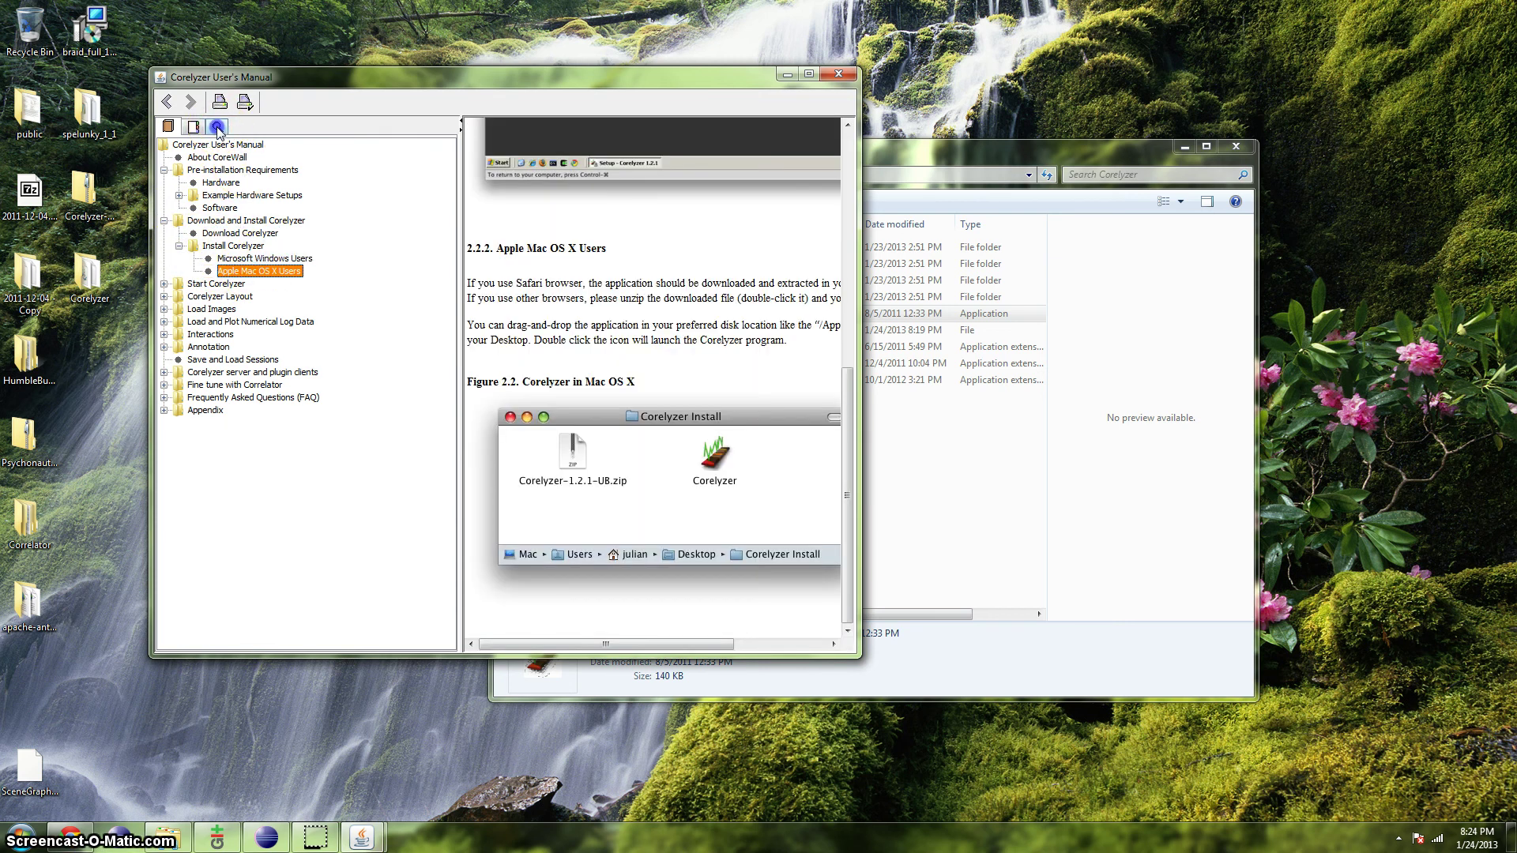
pyautogui.click(217, 127)
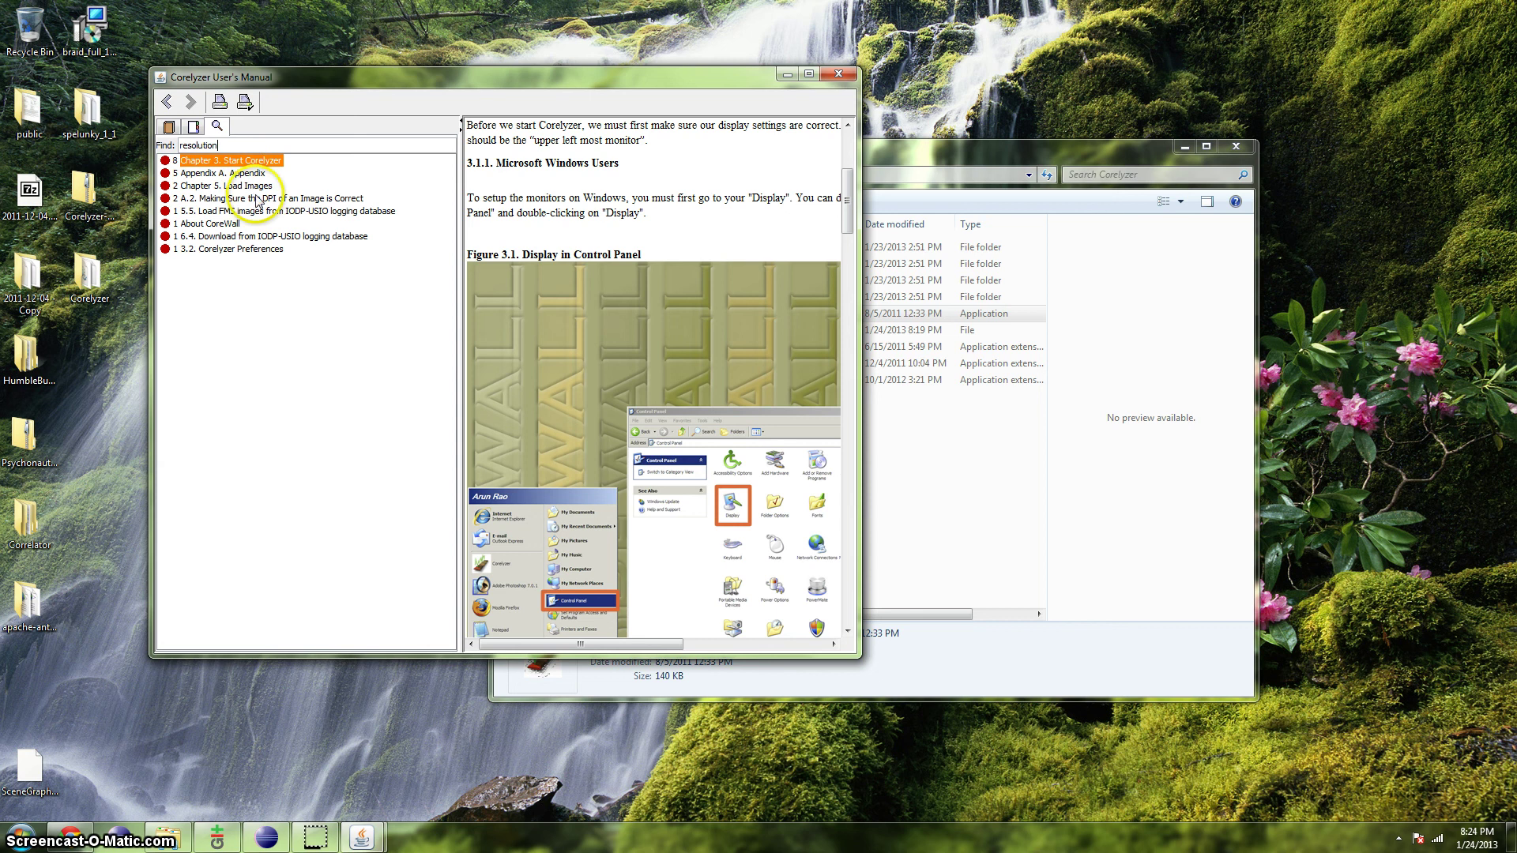
pyautogui.moveTo(859, 543); pyautogui.dragTo(959, 528)
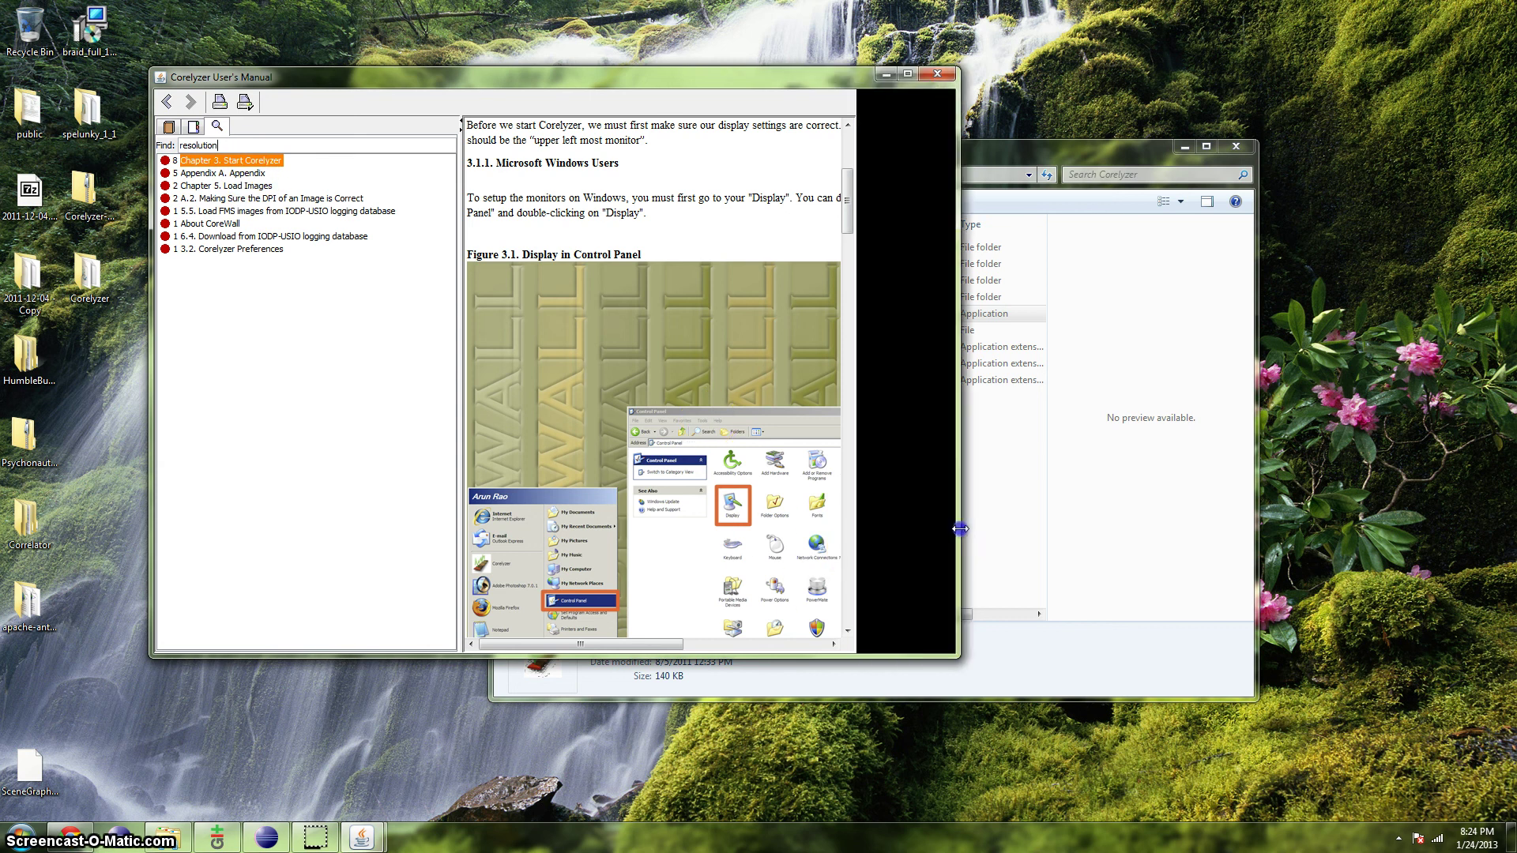